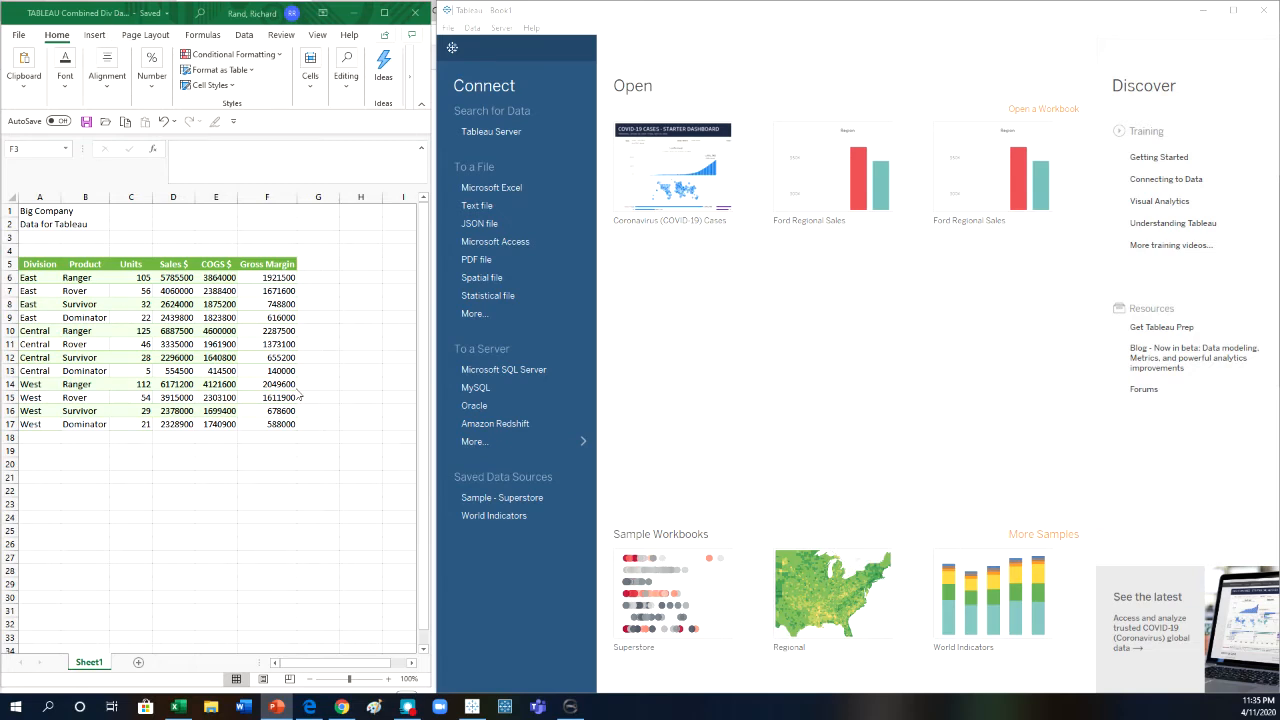
Connect to the Excel workbook TABLEAU Combined Div Data and turn on the Data Interpreter for Sheet1.
click(507, 189)
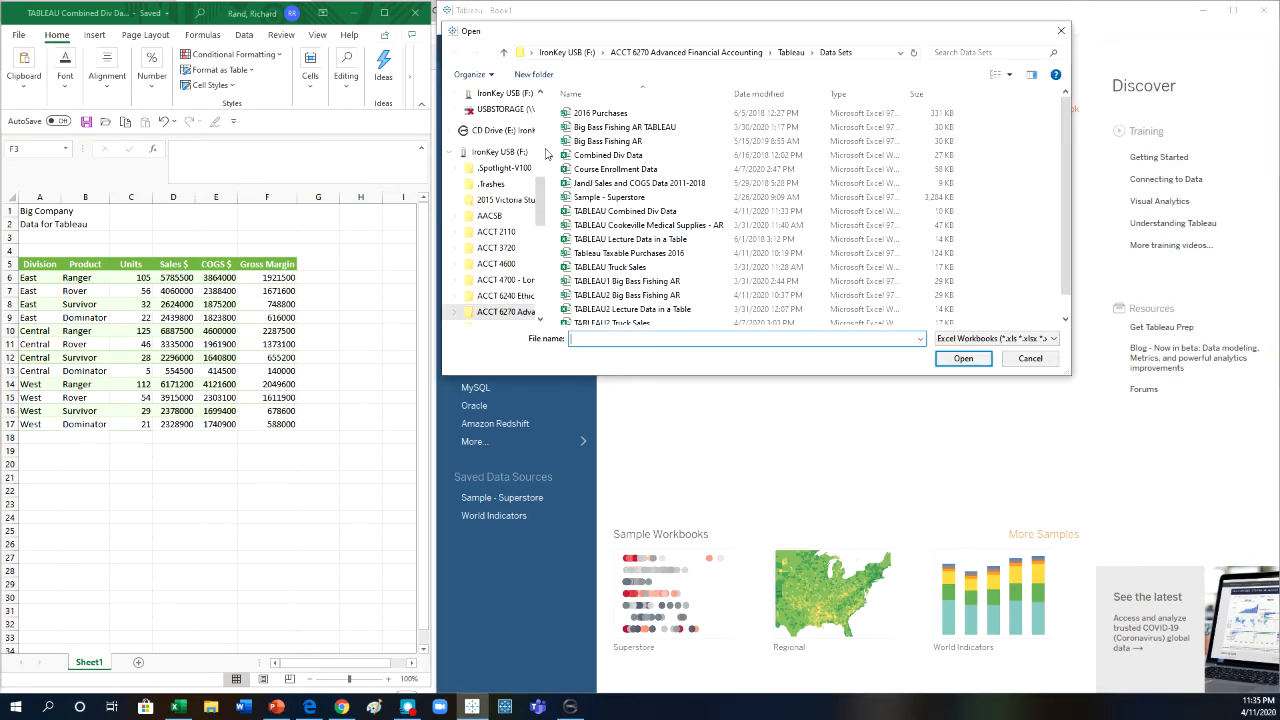
click(602, 213)
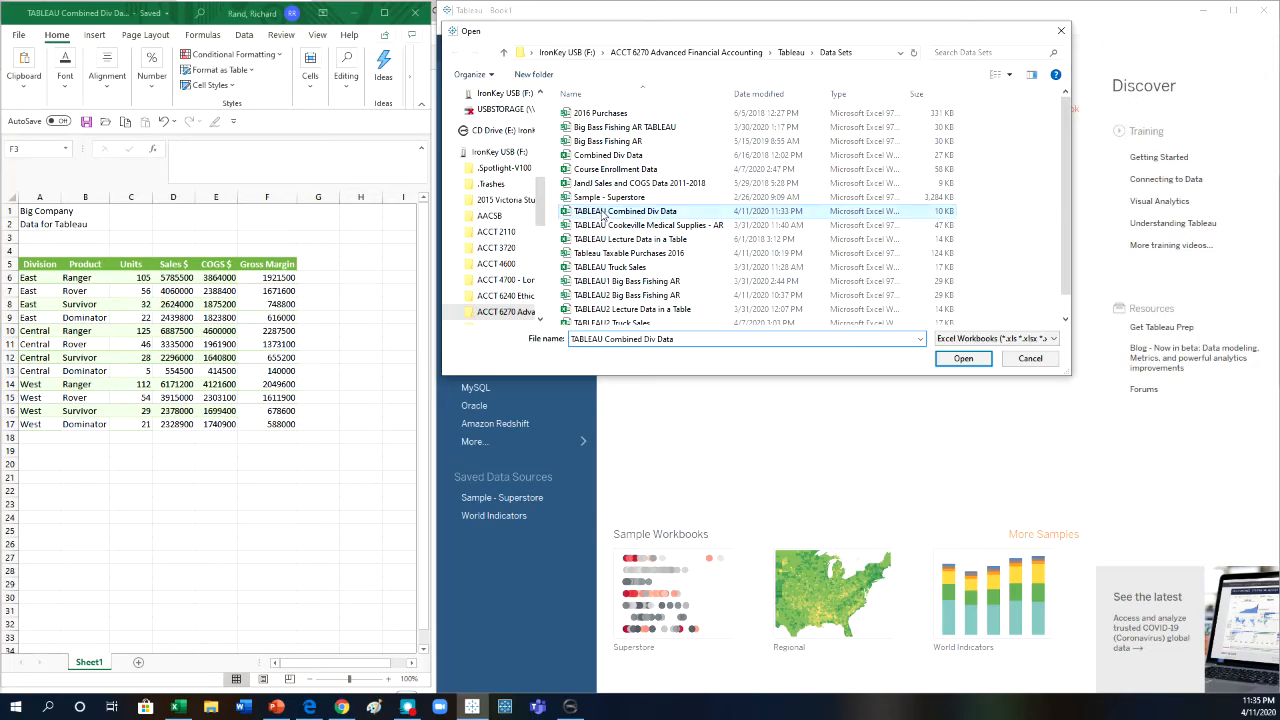
click(961, 358)
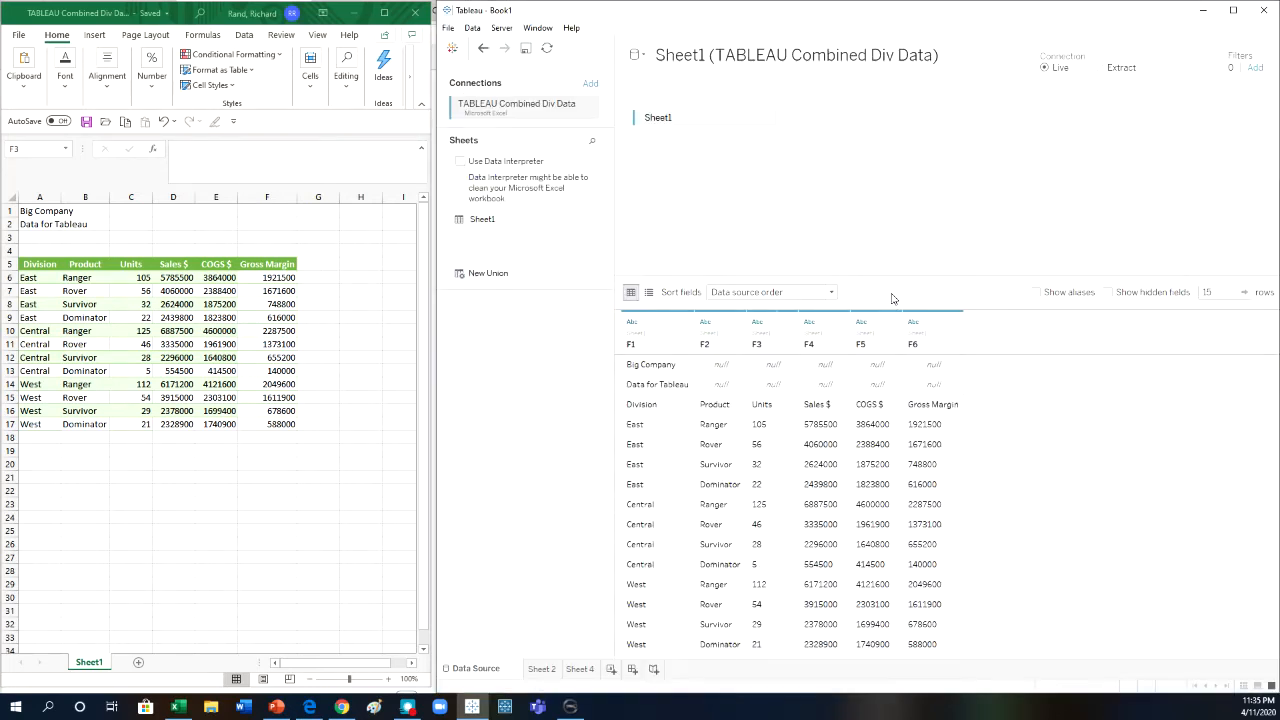
click(460, 161)
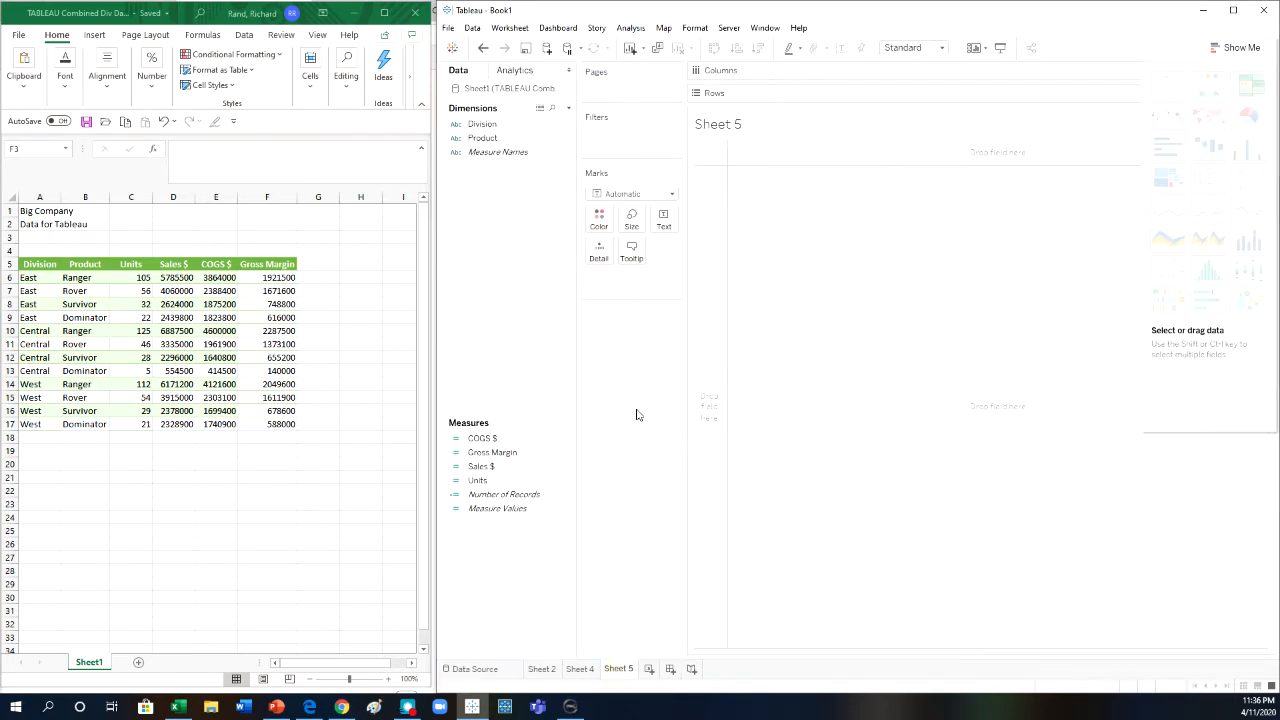
Build a bar chart on Sheet 5 with Product as columns and the sum of Sales $ as rows.
click(484, 138)
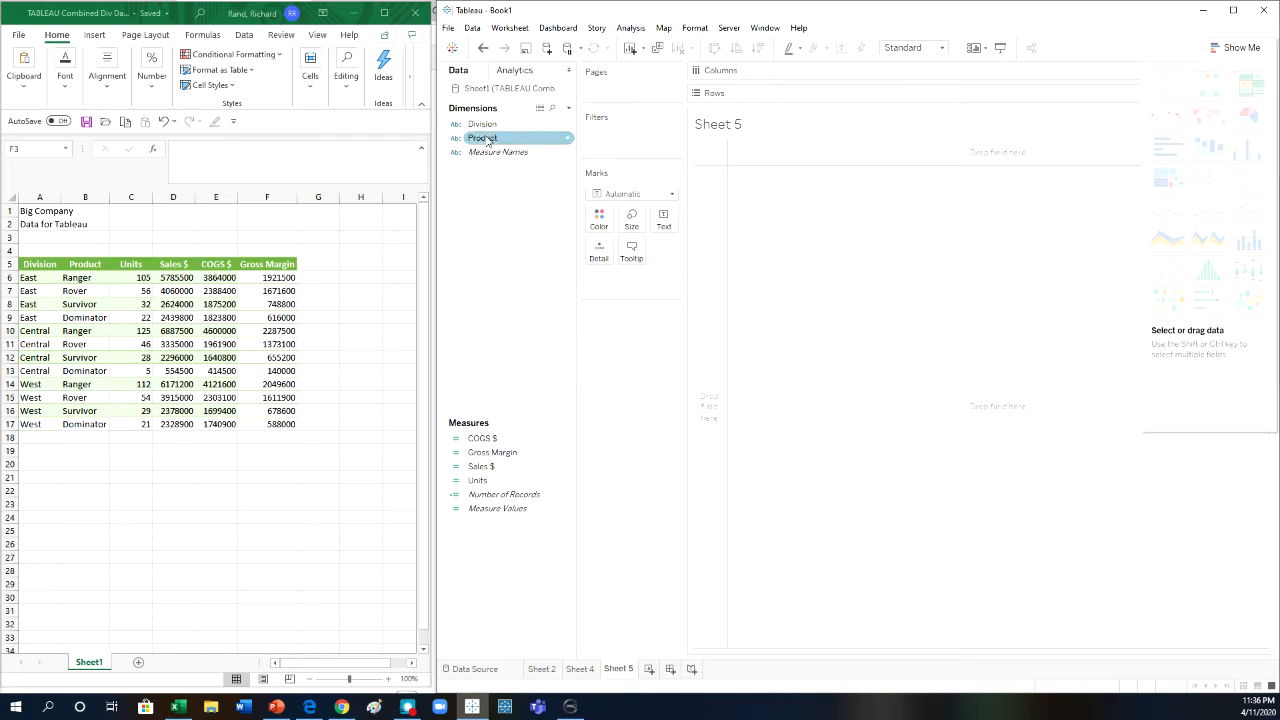
click(489, 144)
drag(489, 144, 800, 72)
drag(485, 466, 806, 92)
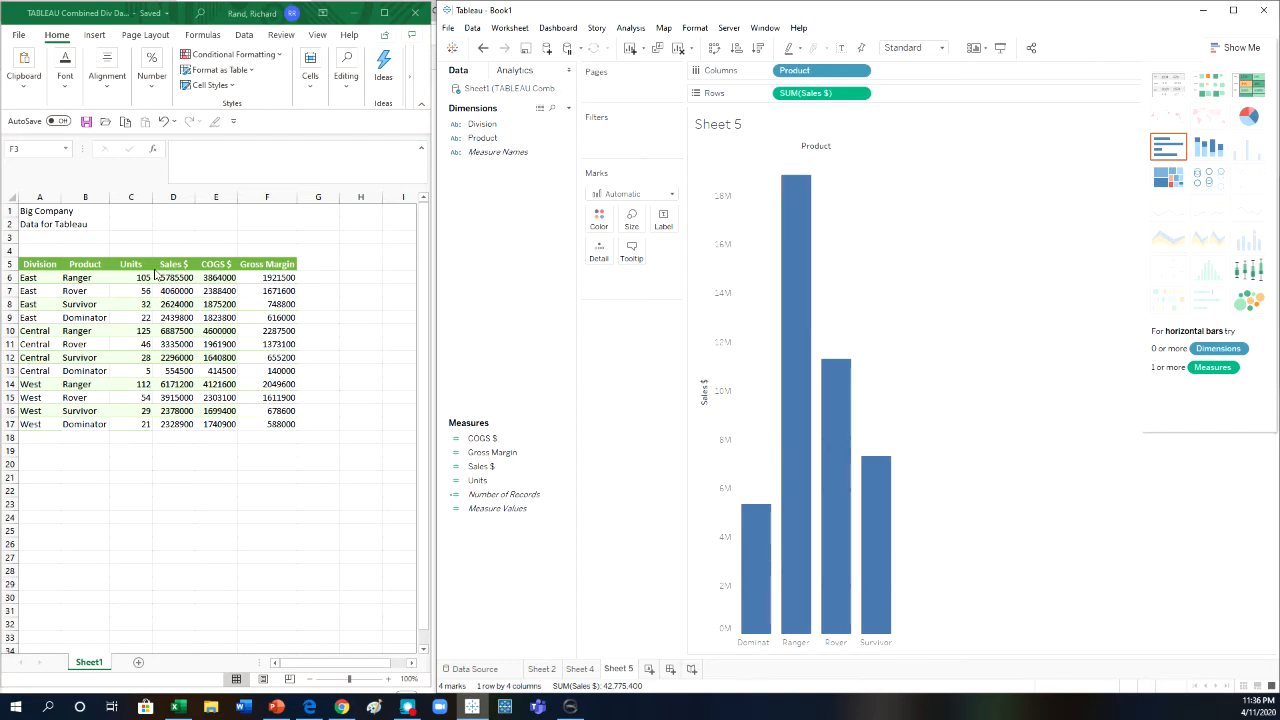
Switch to Excel, enter the division North in A18:A21, and fill the four product names down into B18:B21.
click(44, 440)
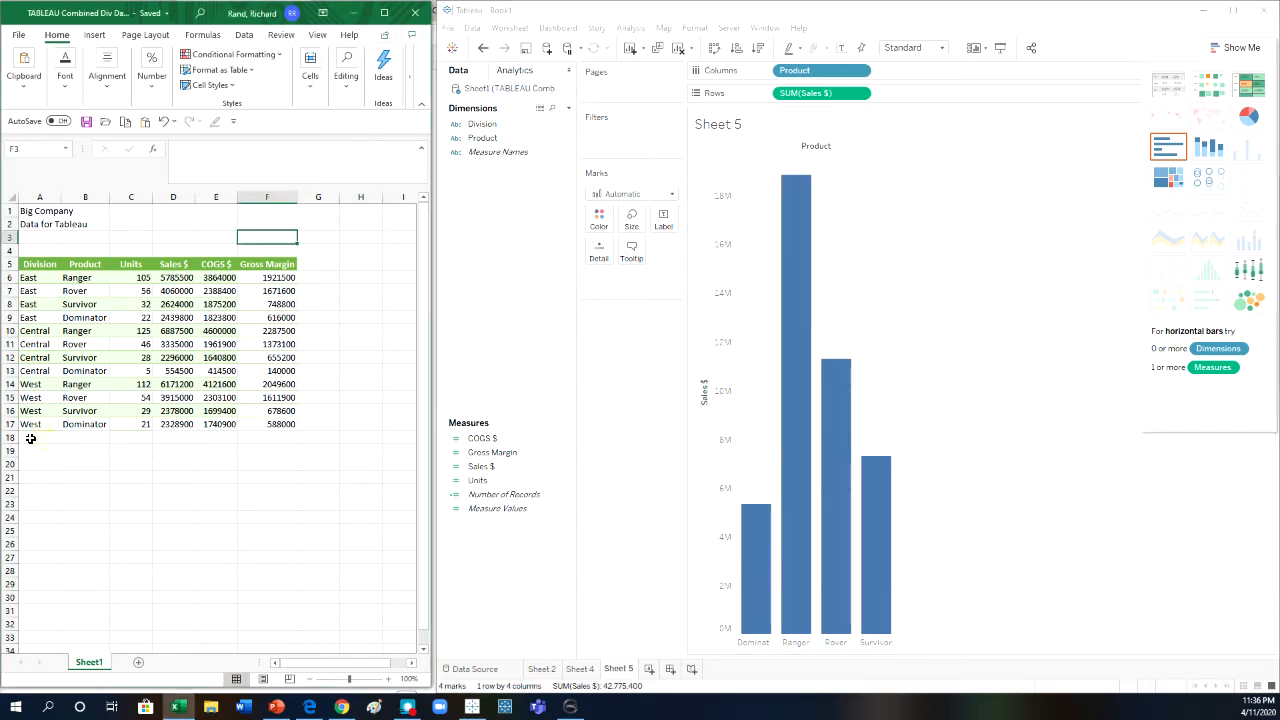
text(No)
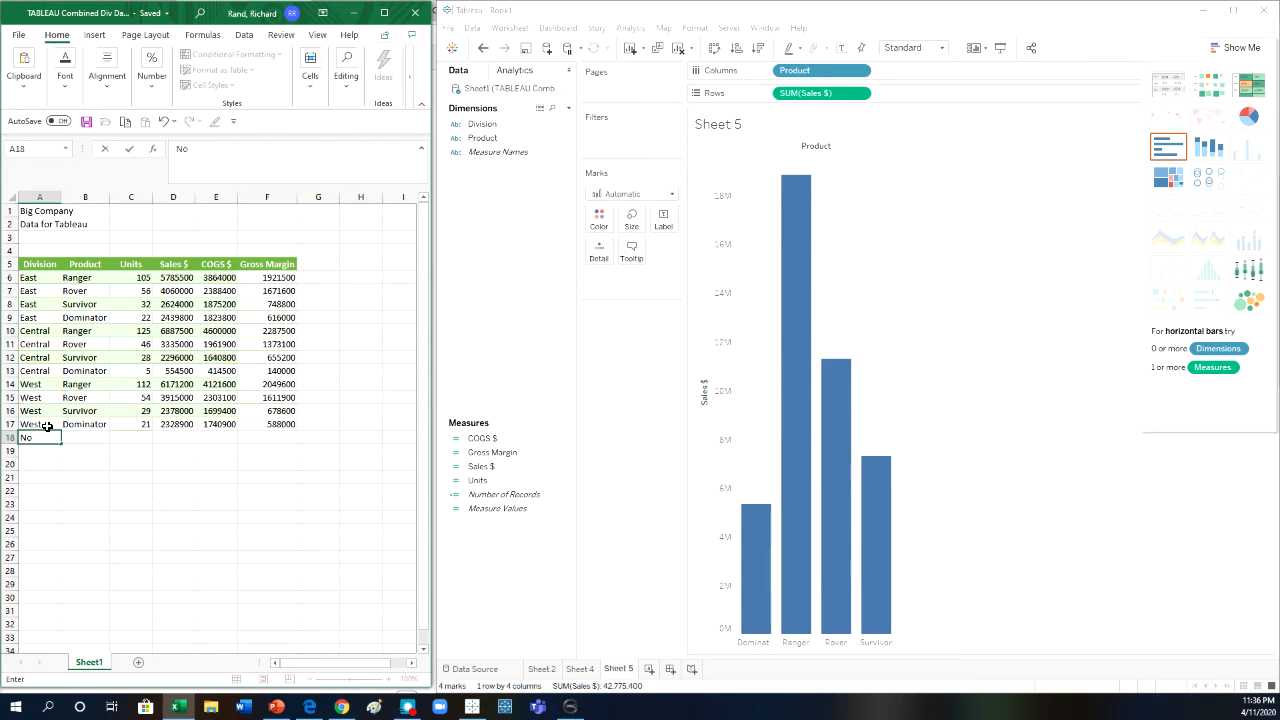
key(BackSpace)
text(orth)
key(Return)
click(48, 438)
drag(60, 443, 62, 484)
drag(88, 386, 110, 482)
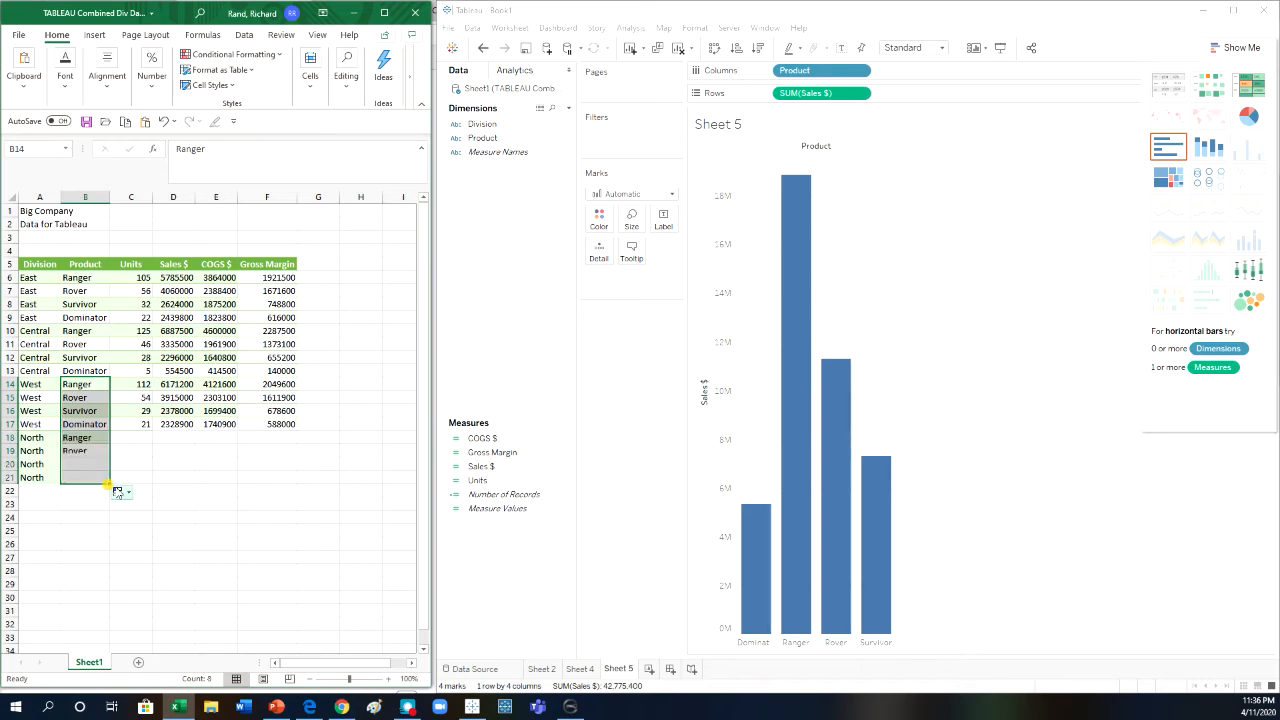
Copy the West rows' Sales $, COGS $ and Gross Margin formulas in D14:F17 into the North rows D18:F21.
drag(175, 385, 252, 424)
right_click(193, 400)
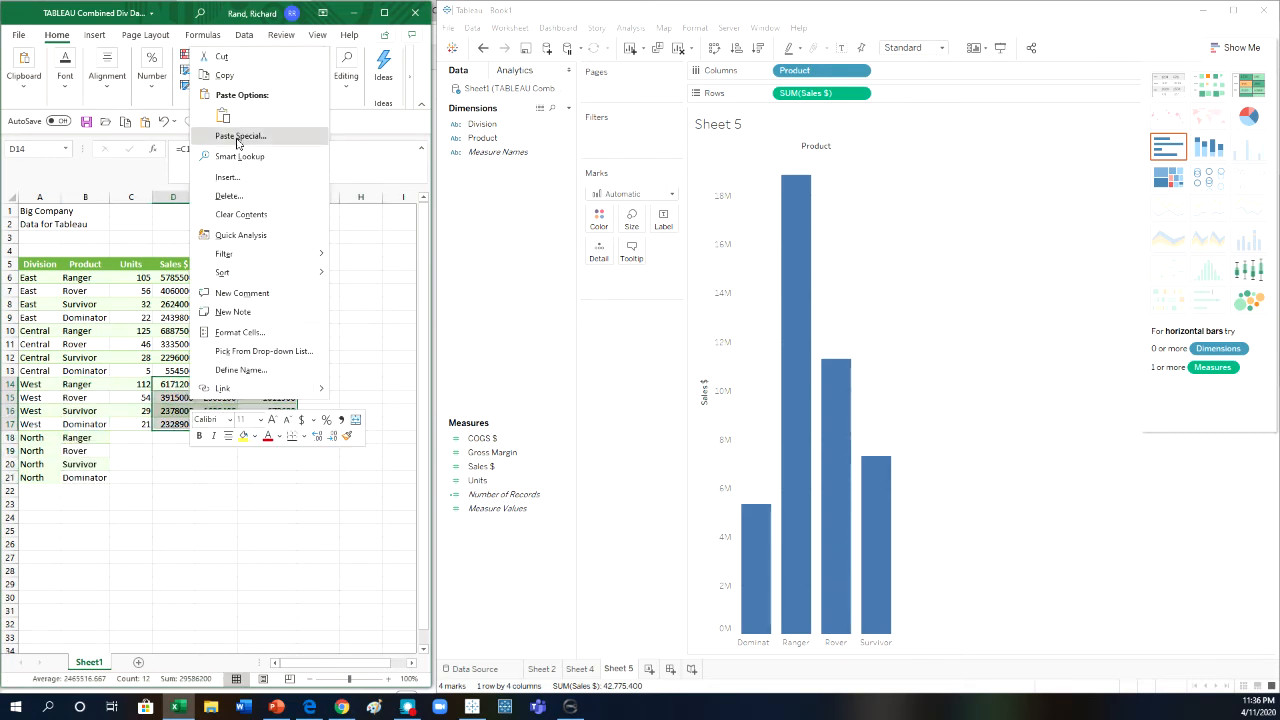
click(224, 75)
drag(172, 436, 268, 474)
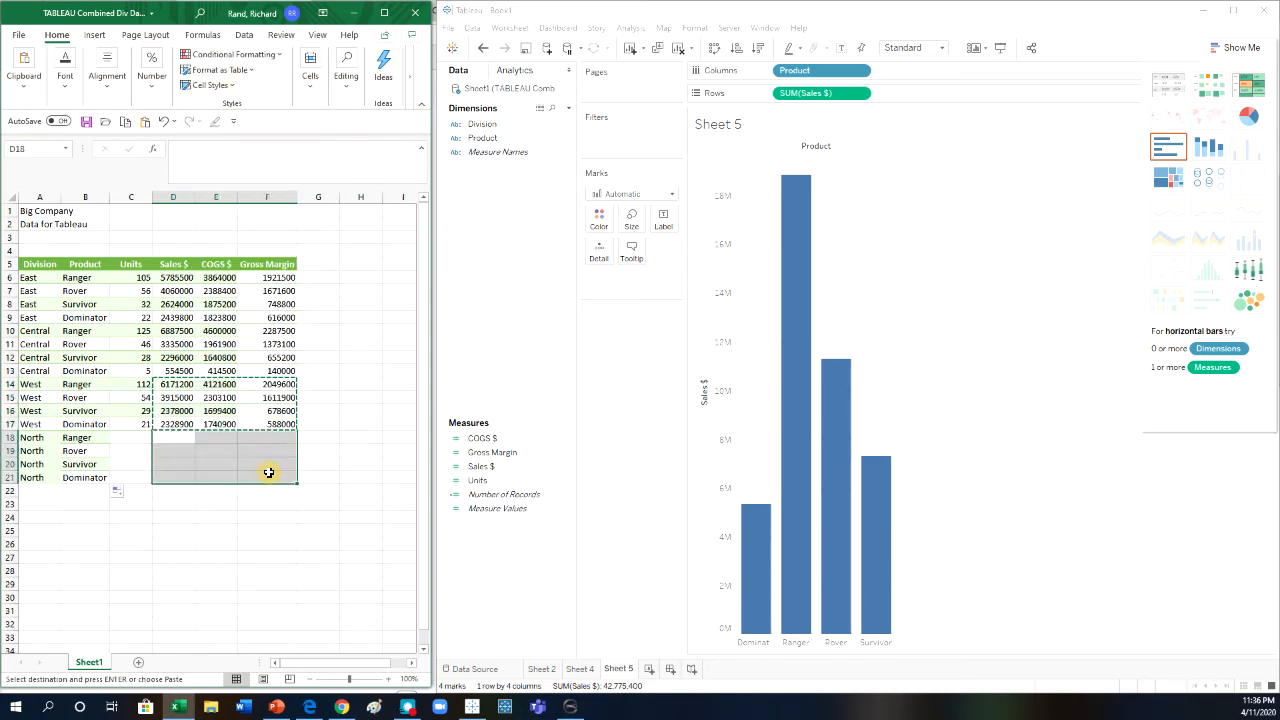
right_click(172, 453)
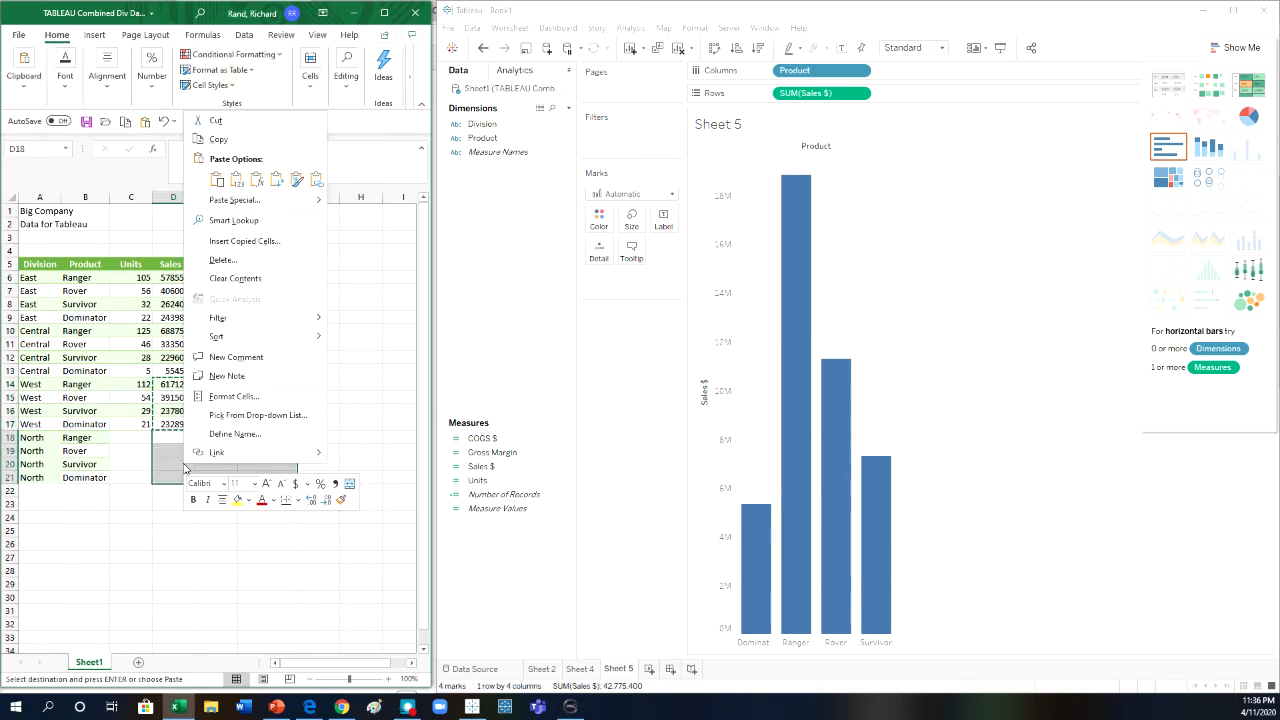
click(213, 186)
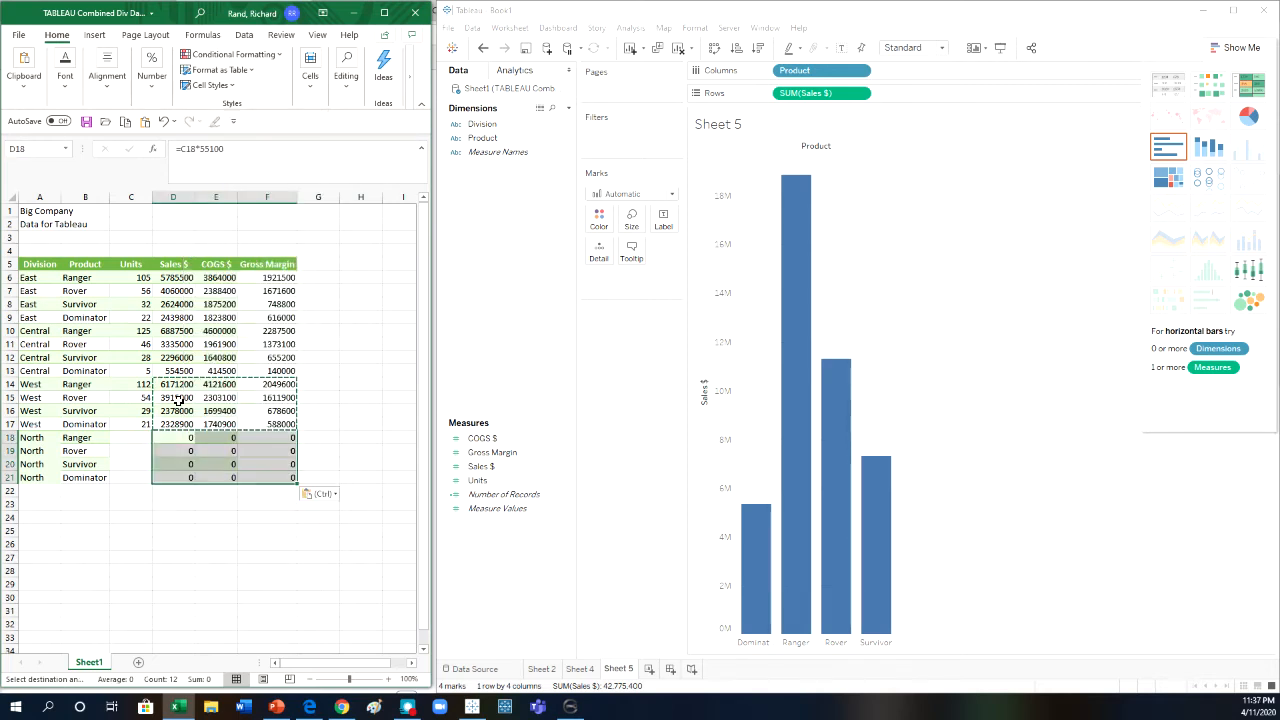
Enter the North division's units in C18:C21 as 100, 75, 50 and 10.
click(143, 437)
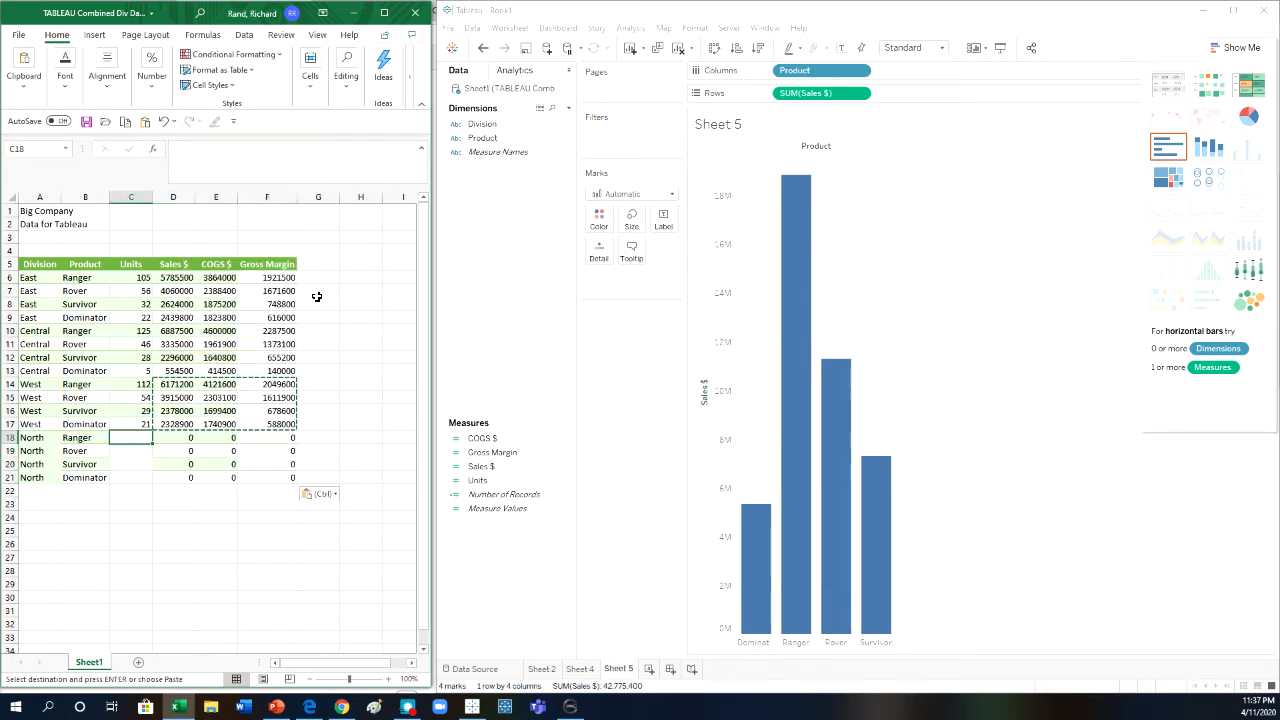
text(100)
key(Return)
text(75)
key(Return)
text(50)
key(Return)
text(10)
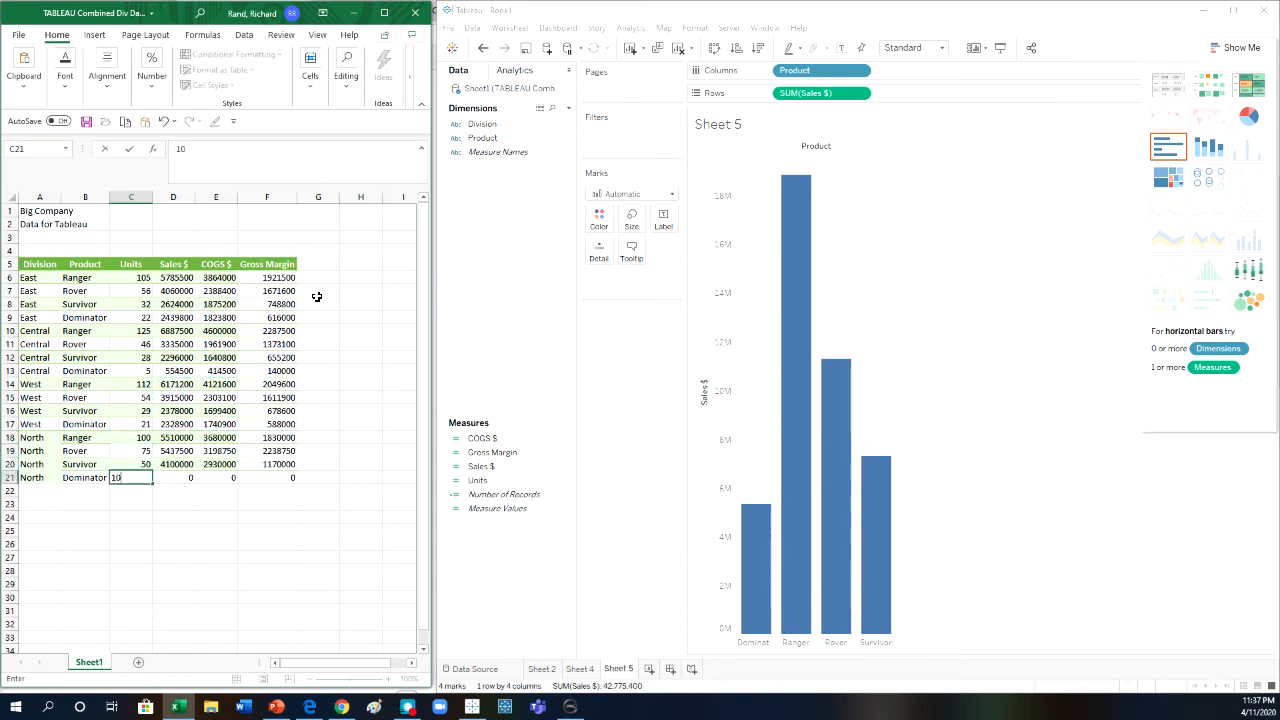
key(Return)
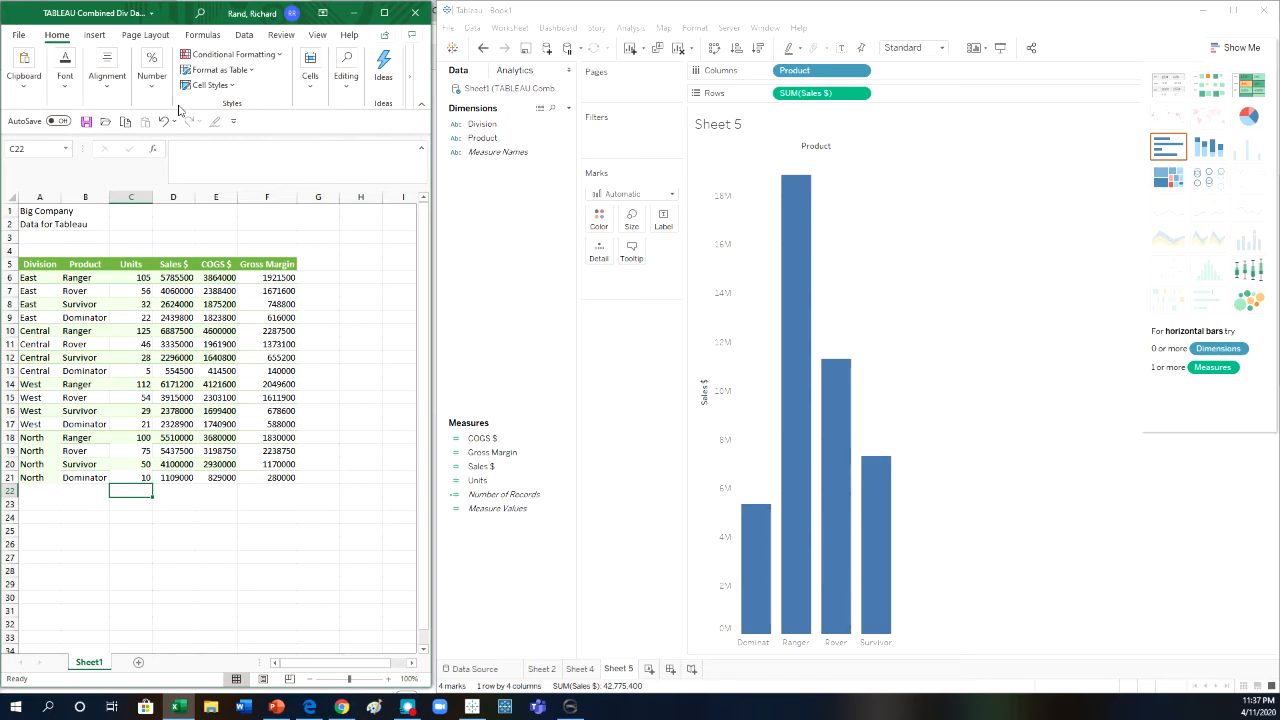
Switch to Tableau and try to refresh the Sheet1 data source with the unsaved North rows.
right_click(518, 90)
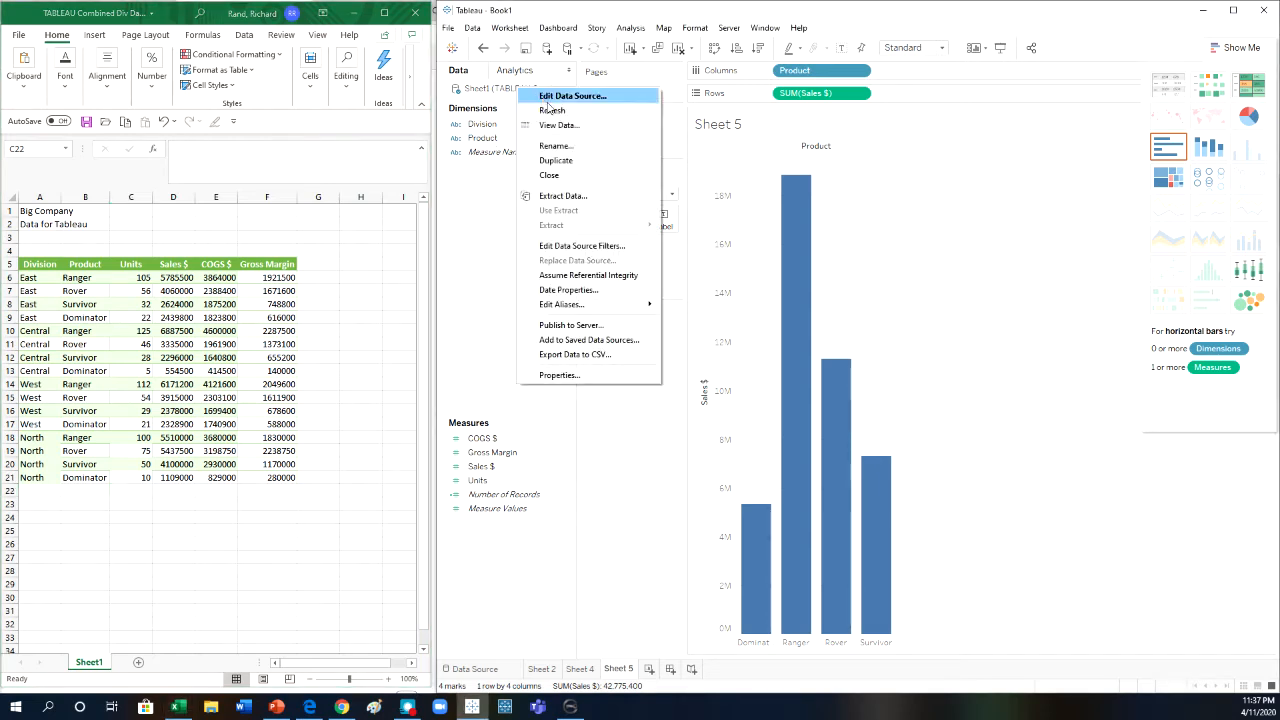
click(540, 110)
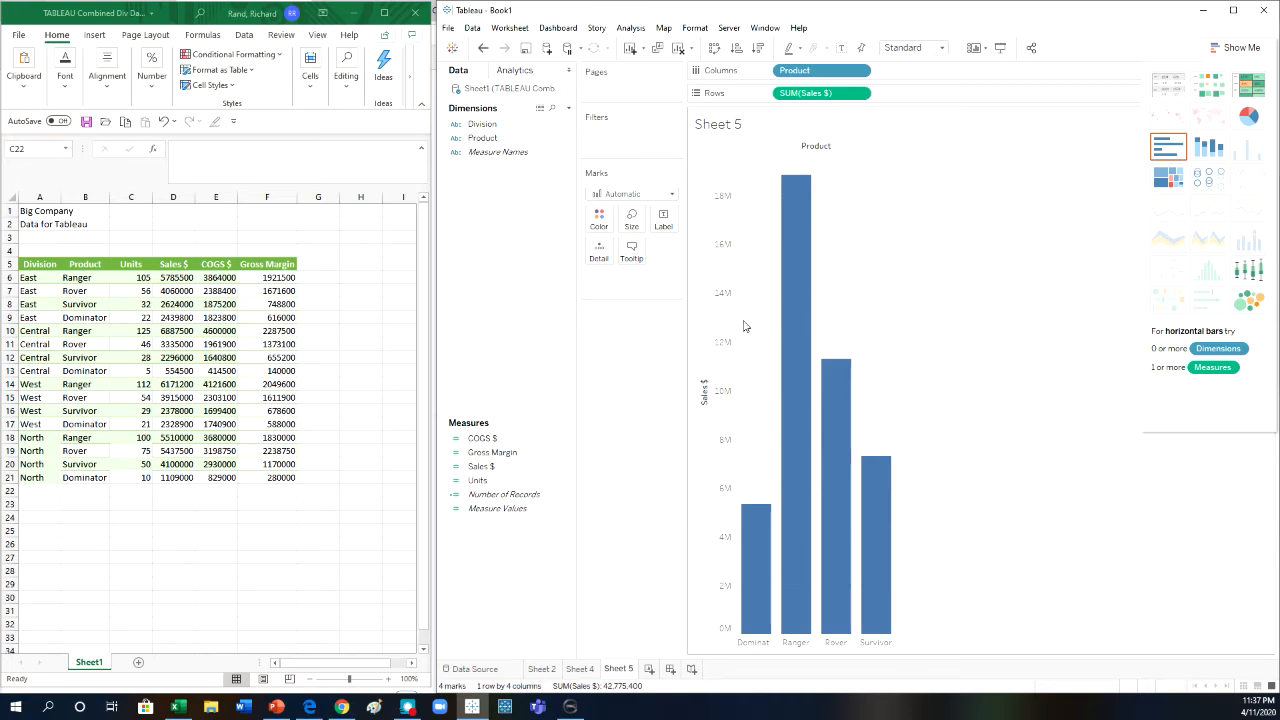
Switch to Excel and save the workbook with the North rows, replacing the existing TABLEAU Combined Div Data file.
click(92, 180)
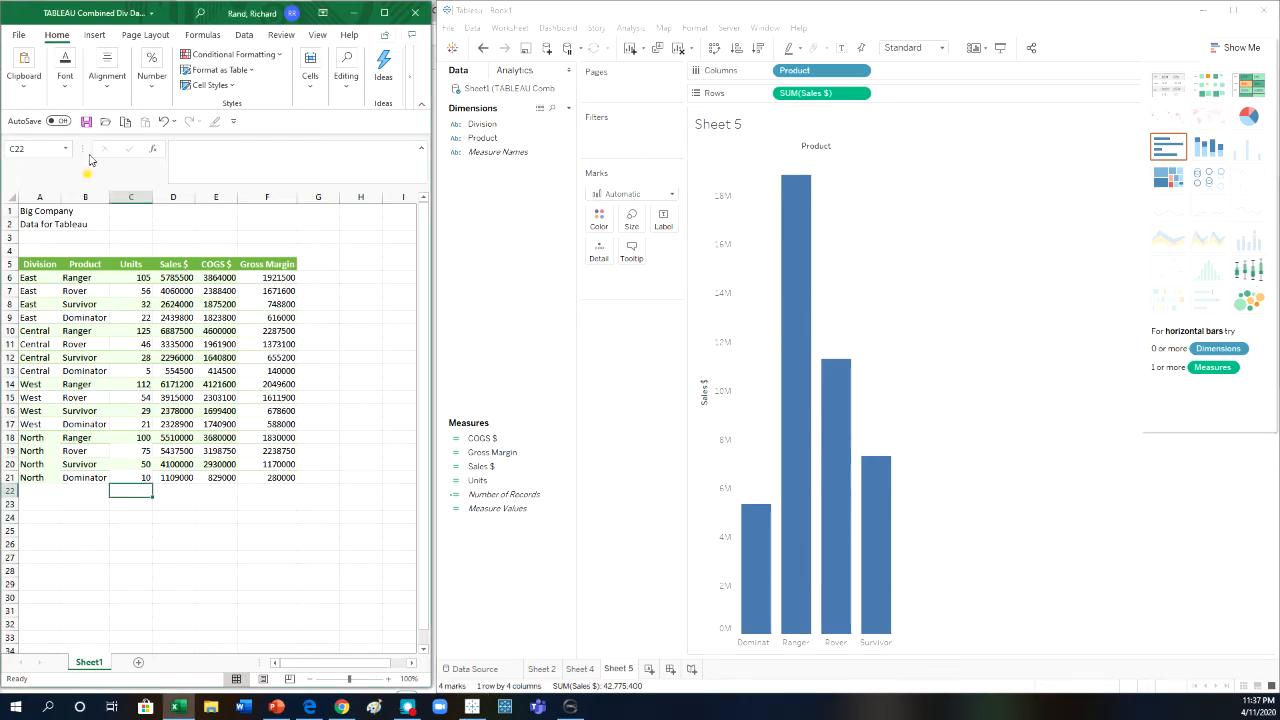
click(19, 35)
click(43, 212)
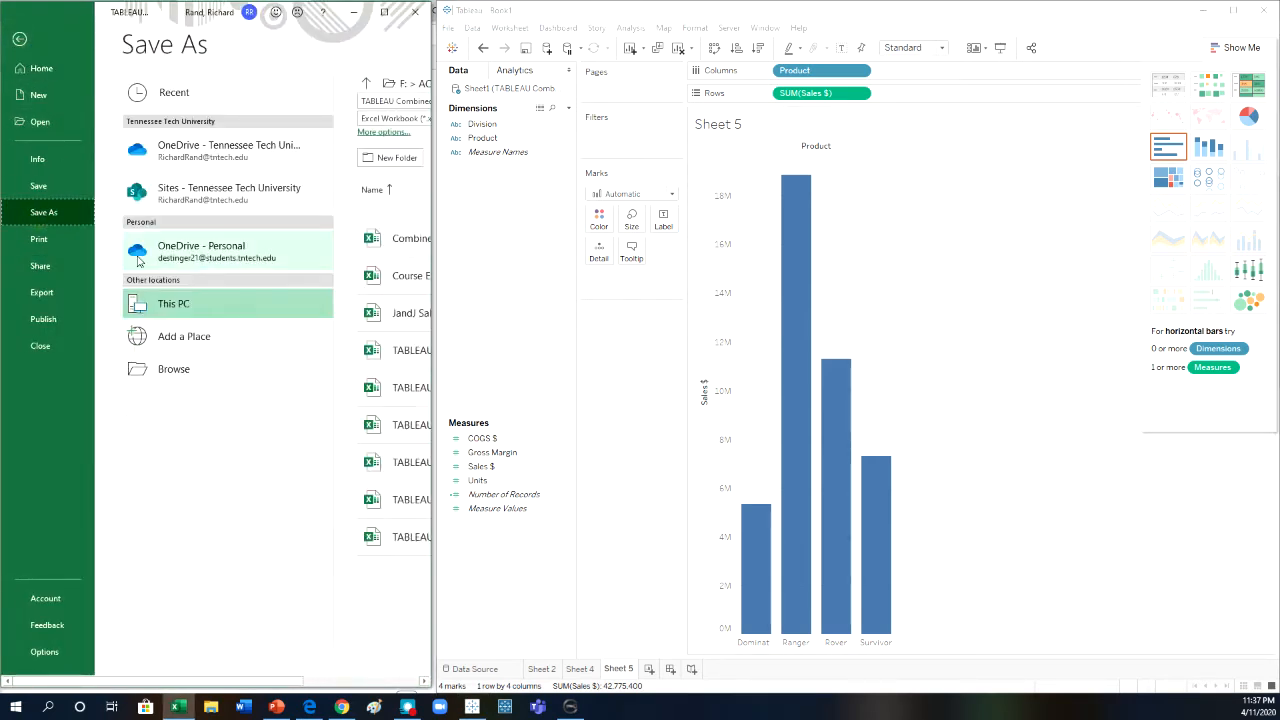
double_click(180, 308)
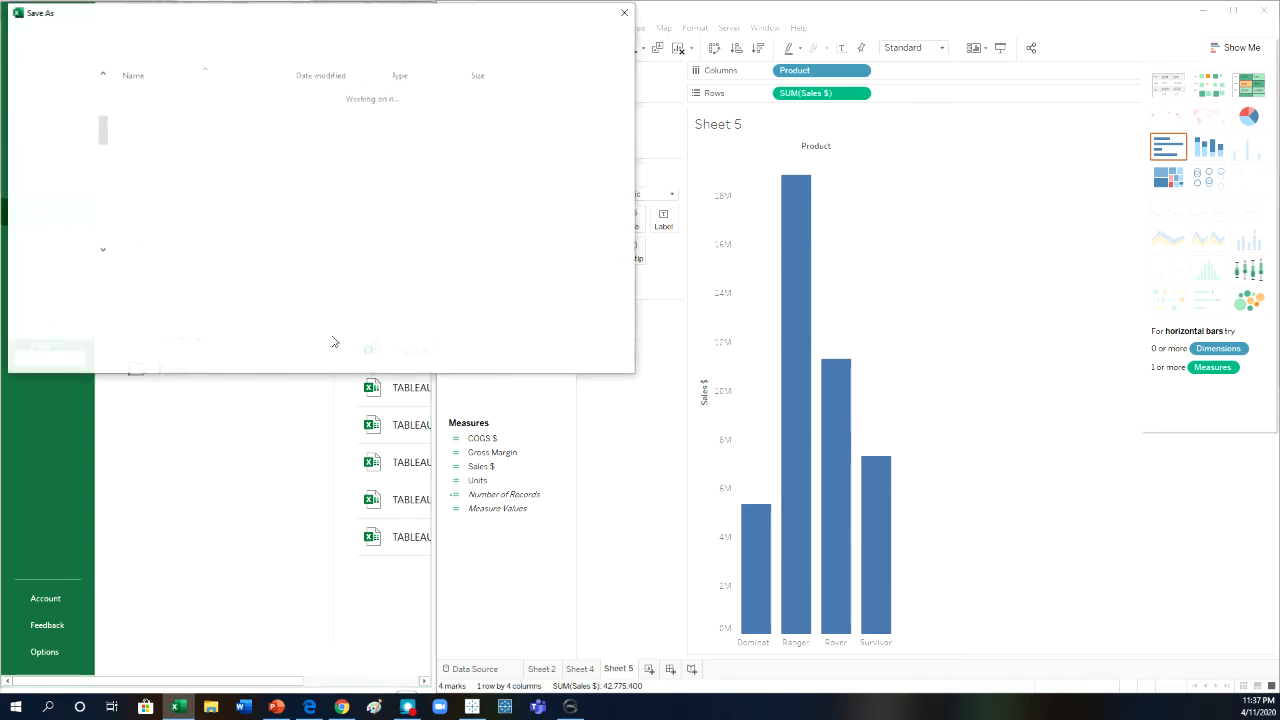
click(528, 357)
click(666, 356)
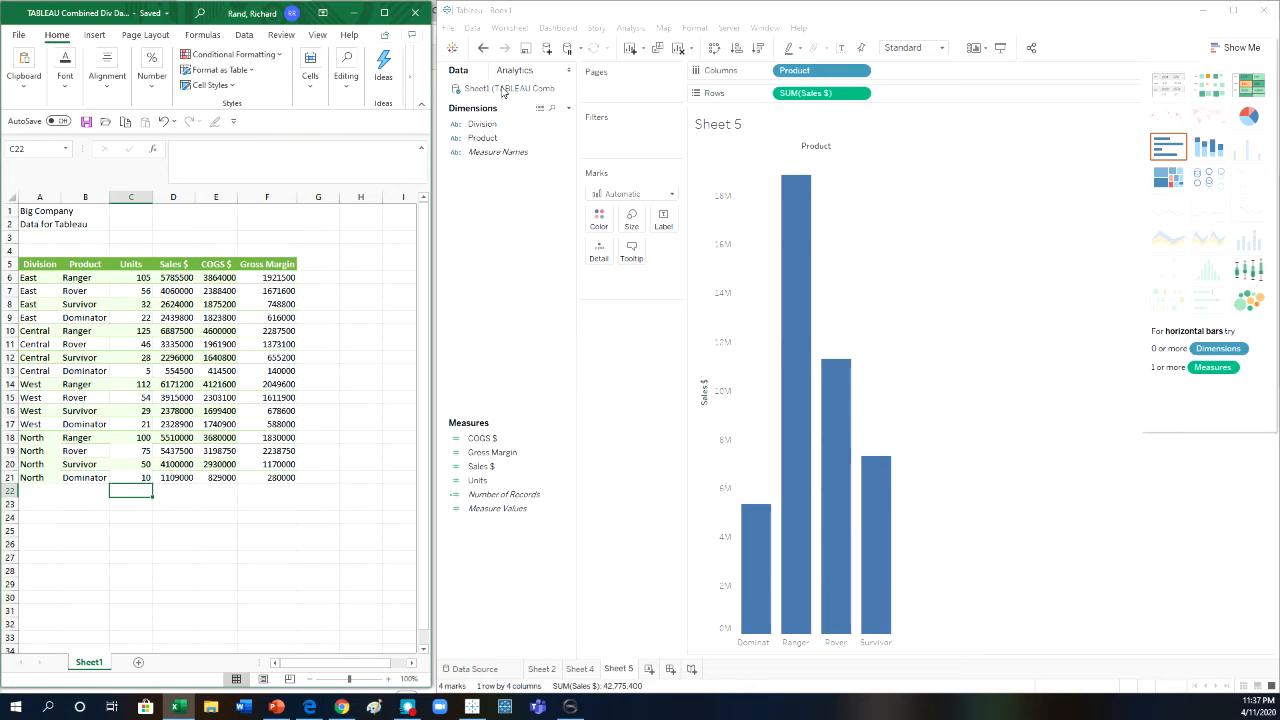
Switch to Tableau and refresh the Sheet1 data source from the saved workbook.
right_click(505, 90)
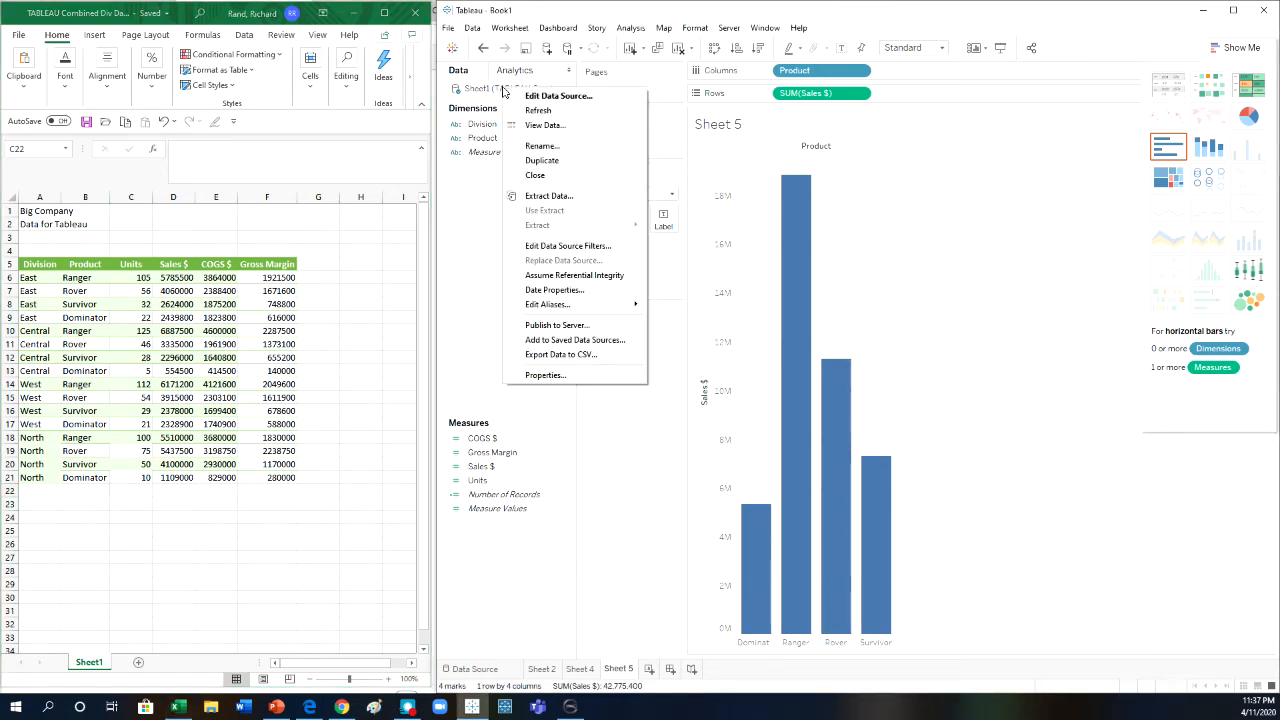
click(548, 112)
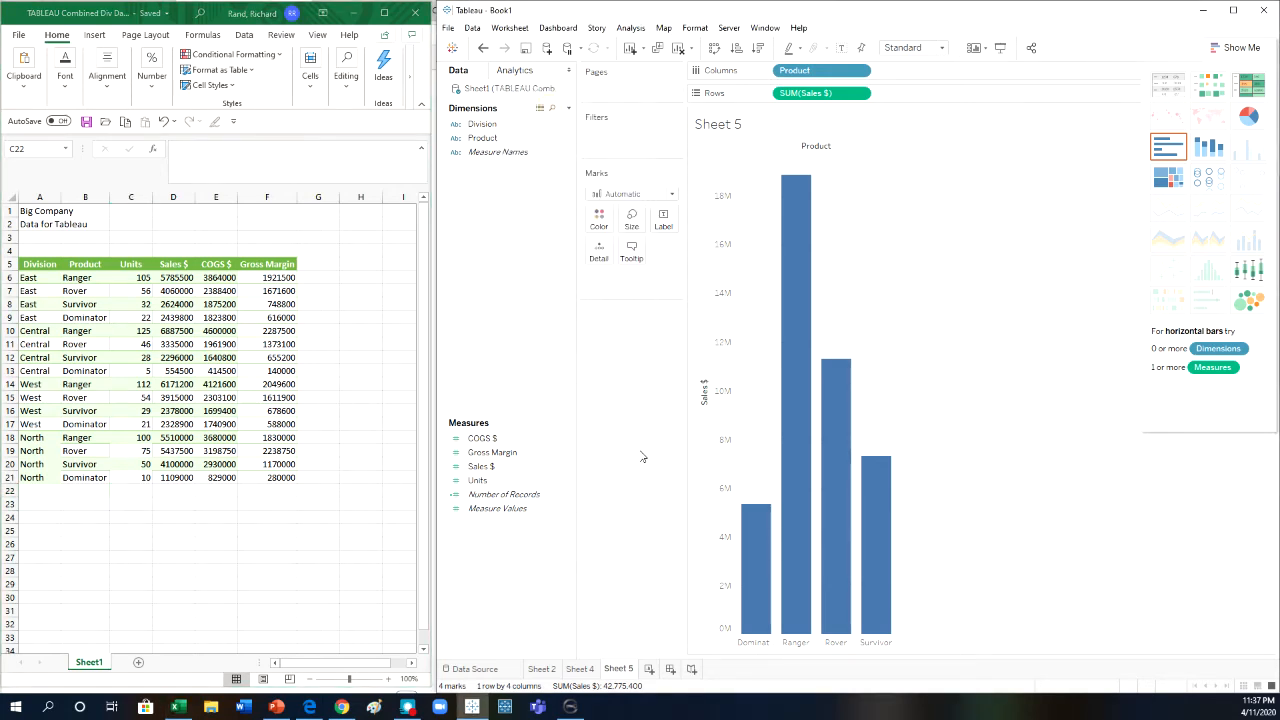
mouse_move(881, 507)
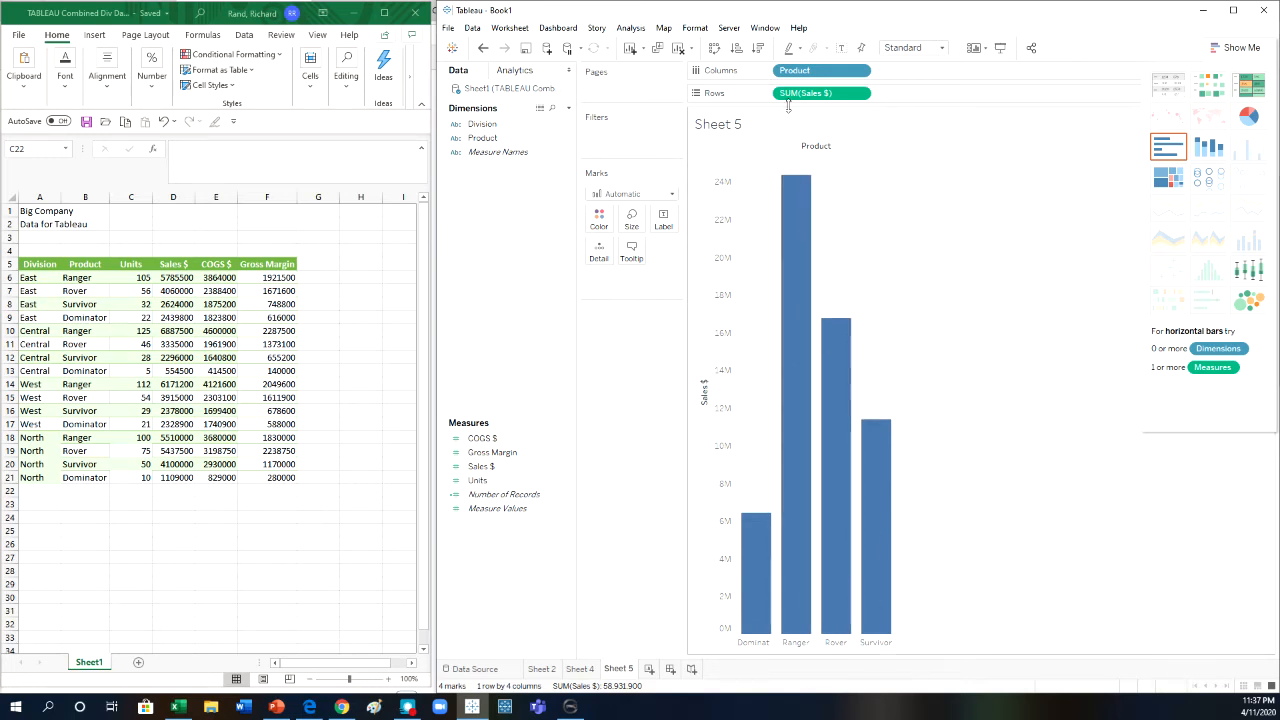
Color the bars of the Sales $ chart by Product.
click(511, 152)
drag(486, 138, 603, 226)
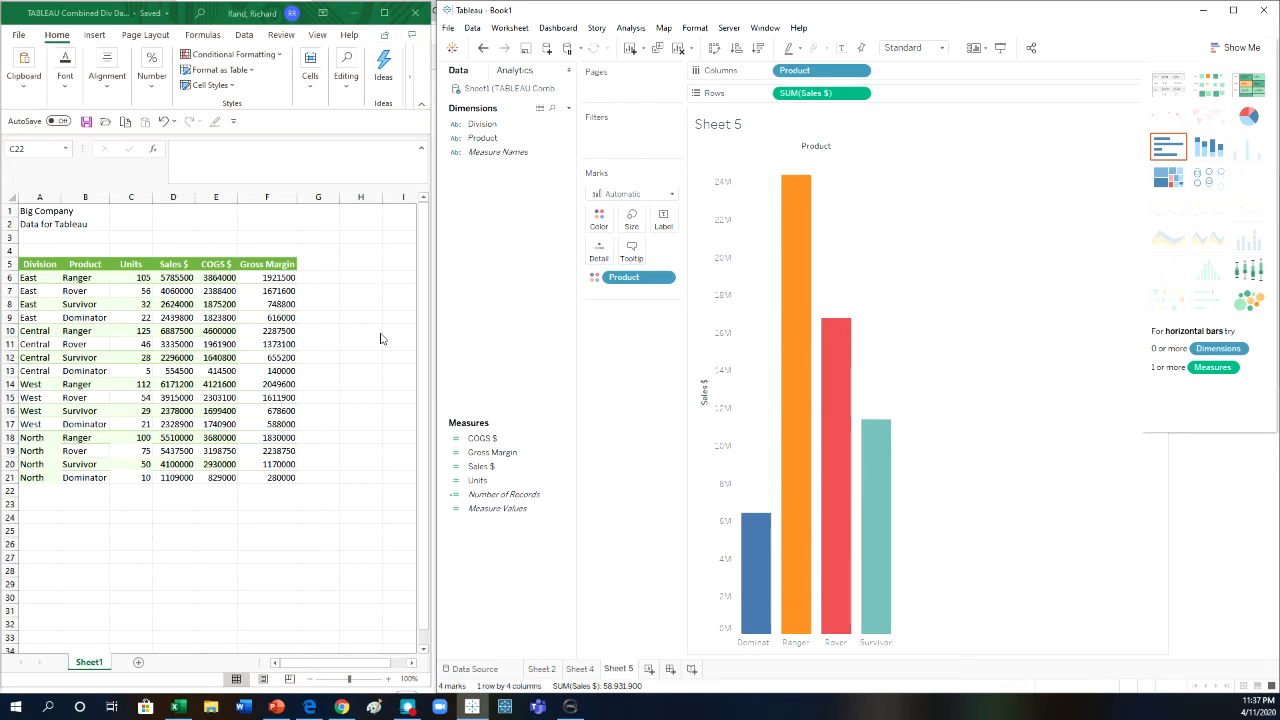
Switch to Excel, add a Year heading in G5, and fill 2019 down G6:G21.
click(313, 265)
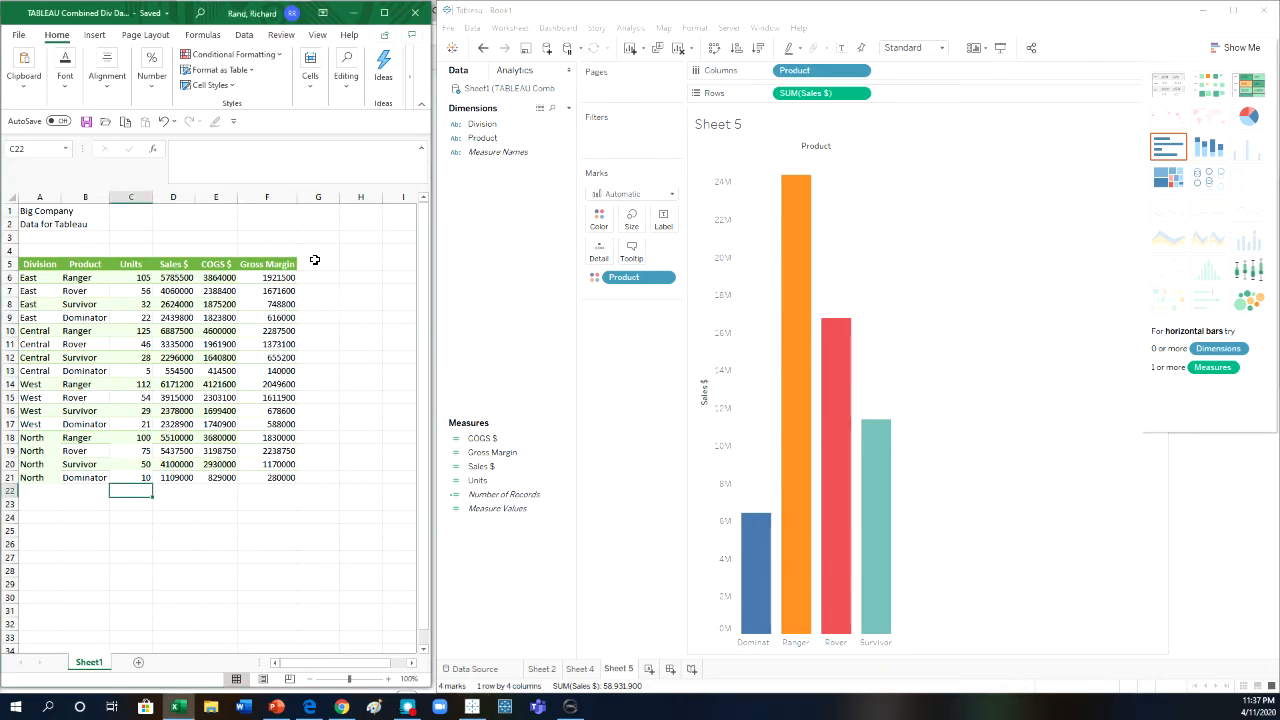
click(315, 261)
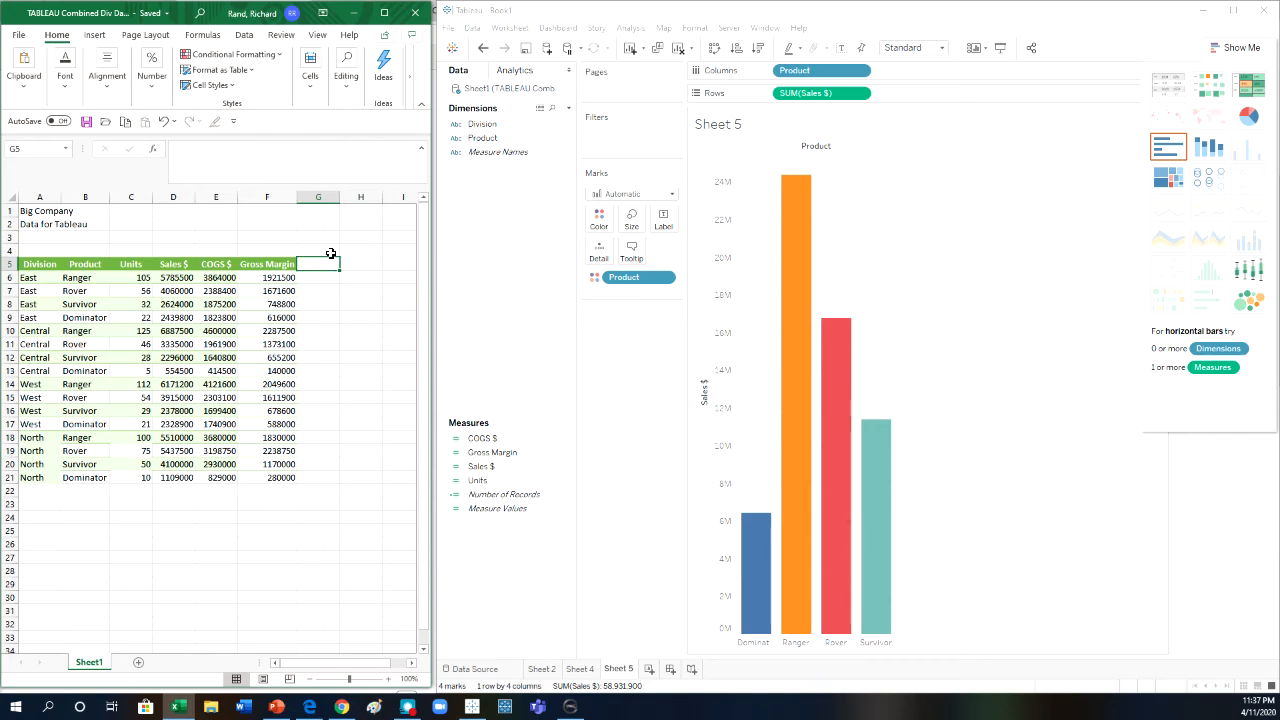
text(Year)
key(Return)
text(2019)
key(Return)
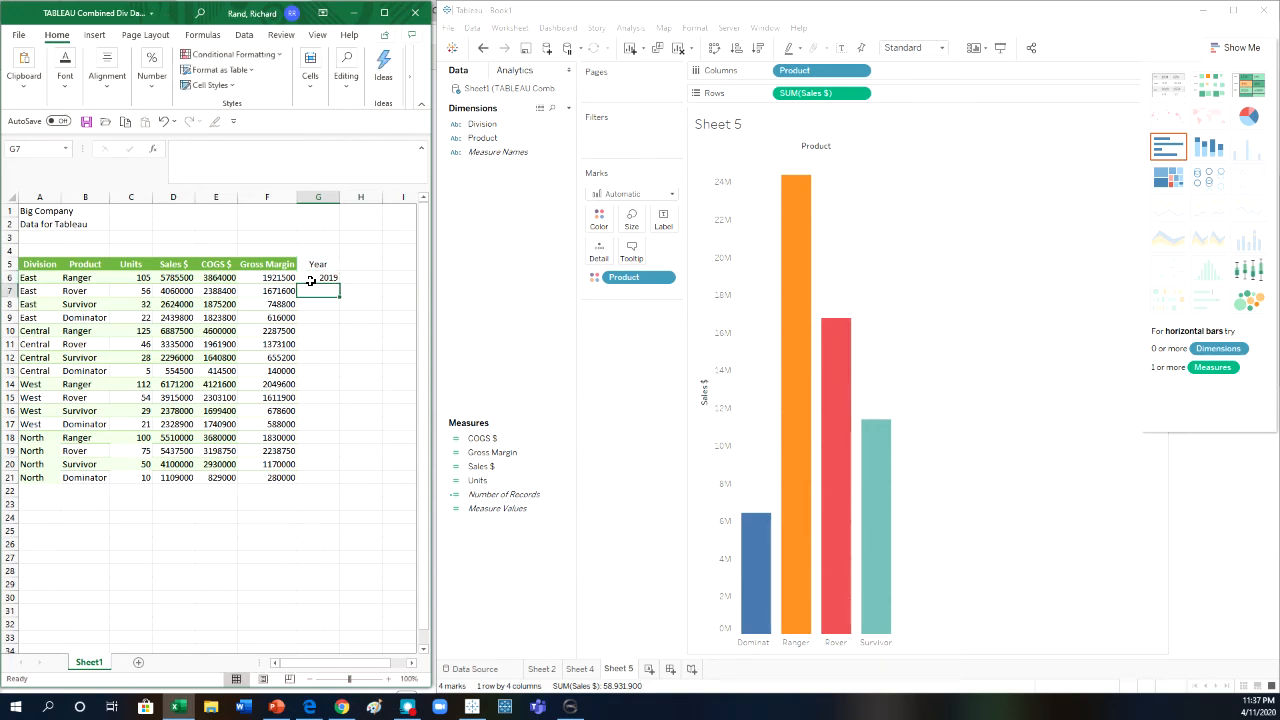
click(310, 280)
drag(340, 284, 337, 487)
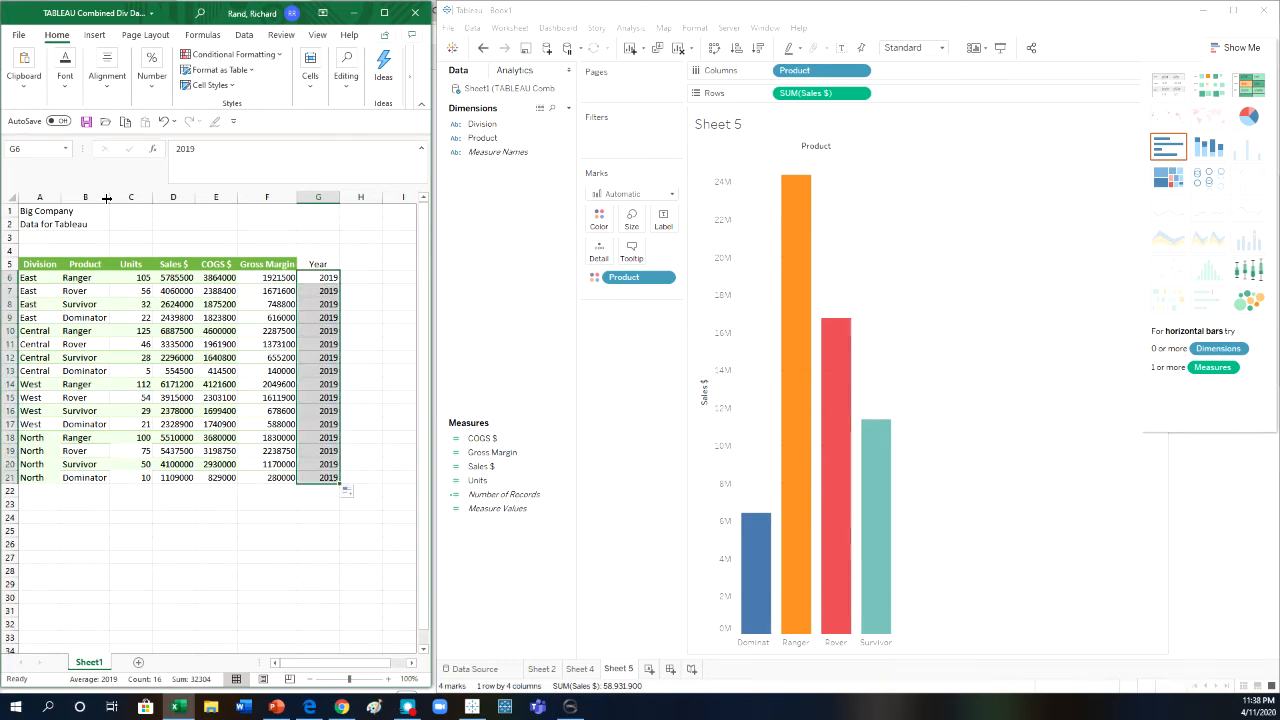
Save the workbook with the new Year column over the existing TABLEAU Combined Div Data file.
click(16, 34)
click(44, 212)
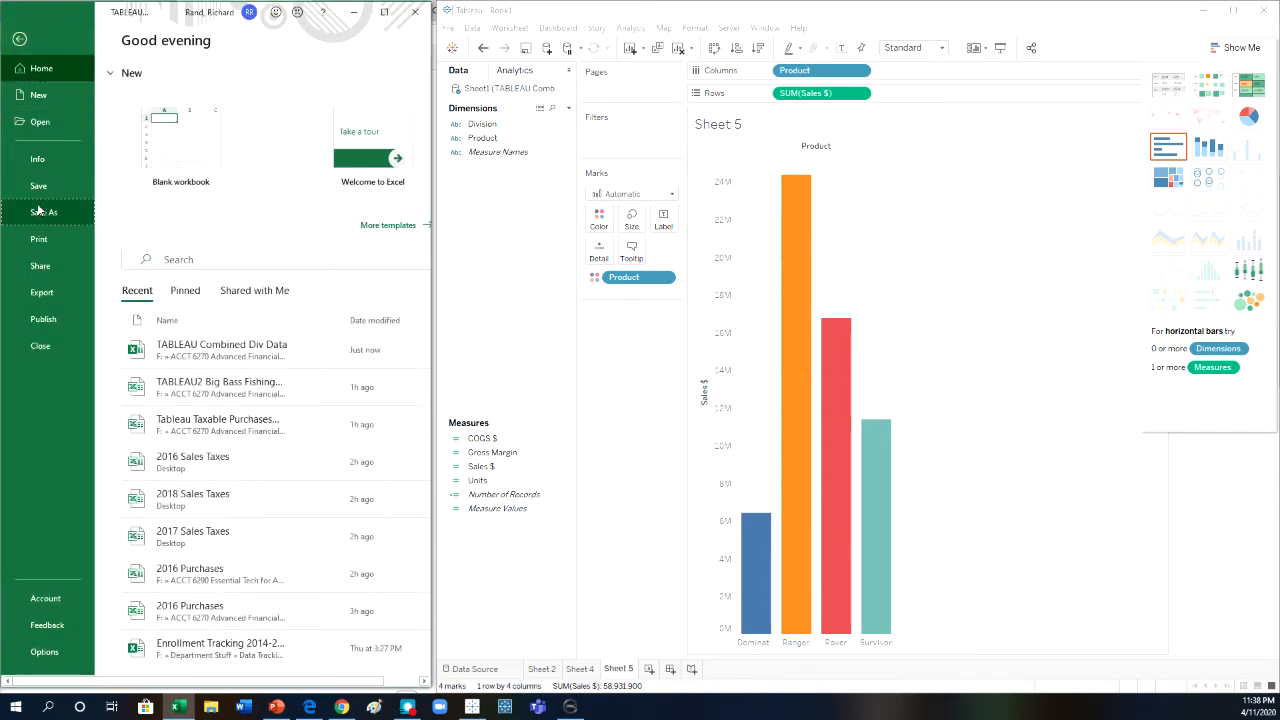
click(152, 304)
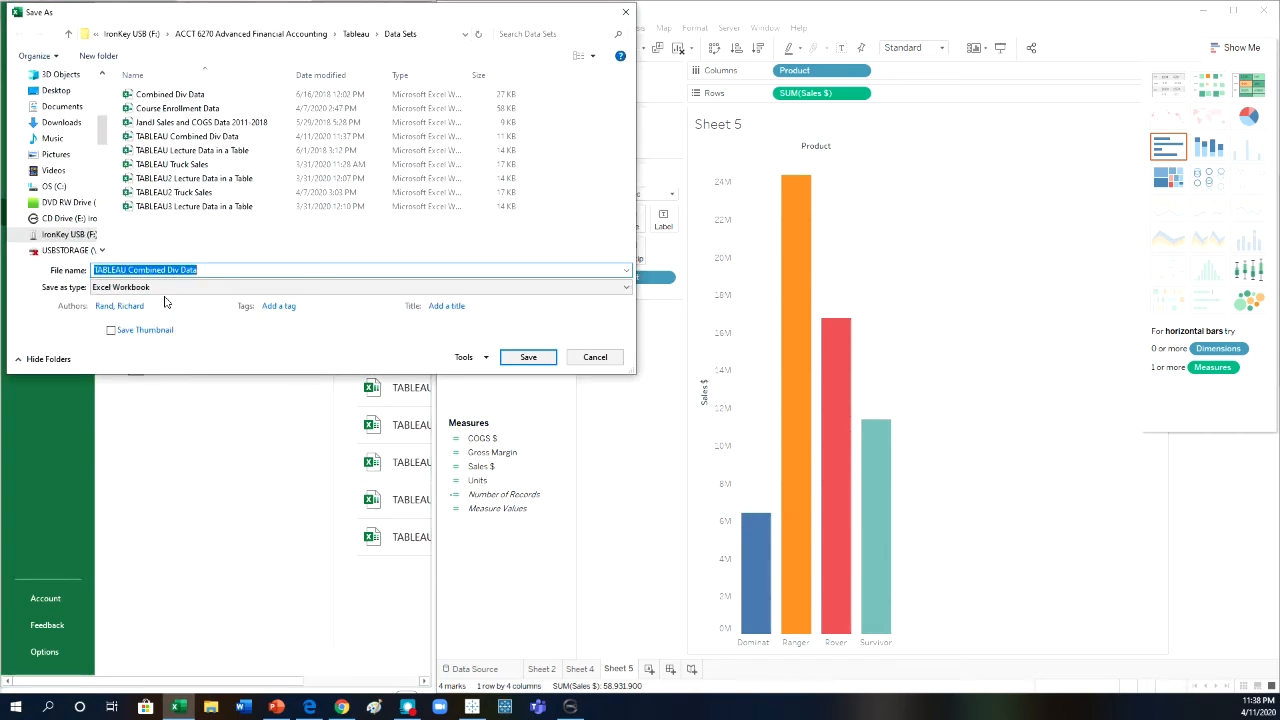
click(527, 358)
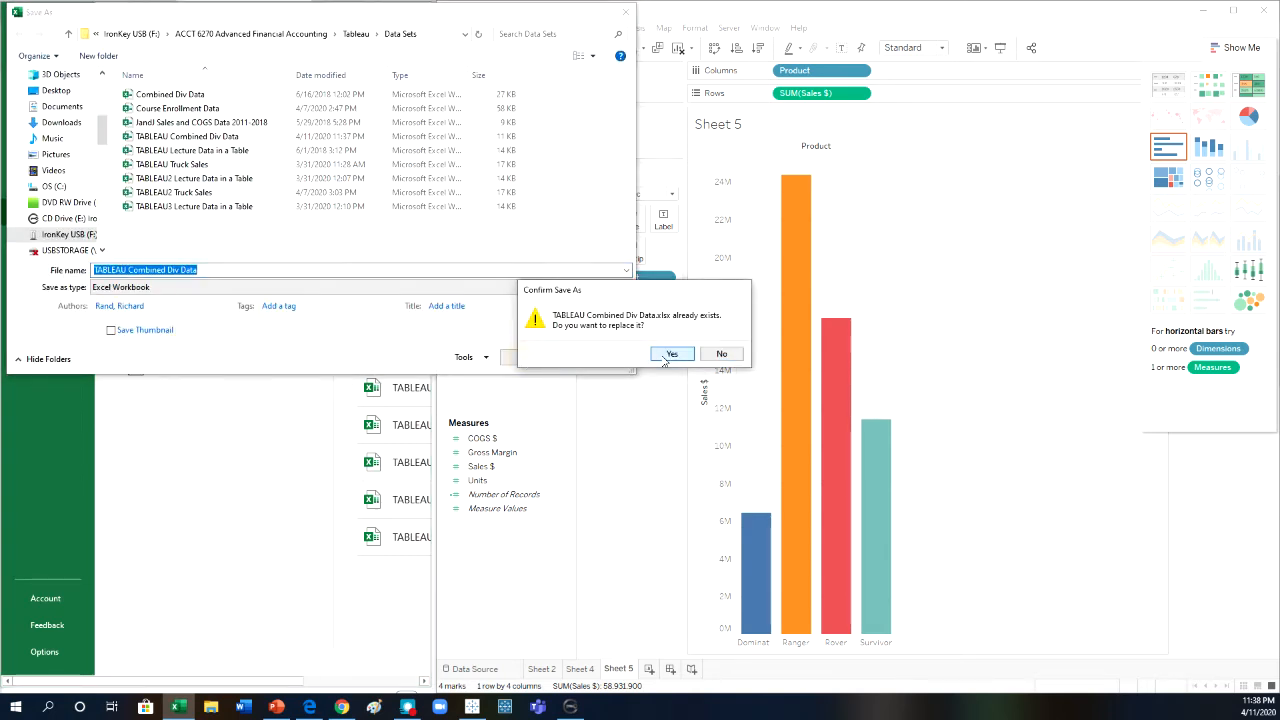
click(670, 354)
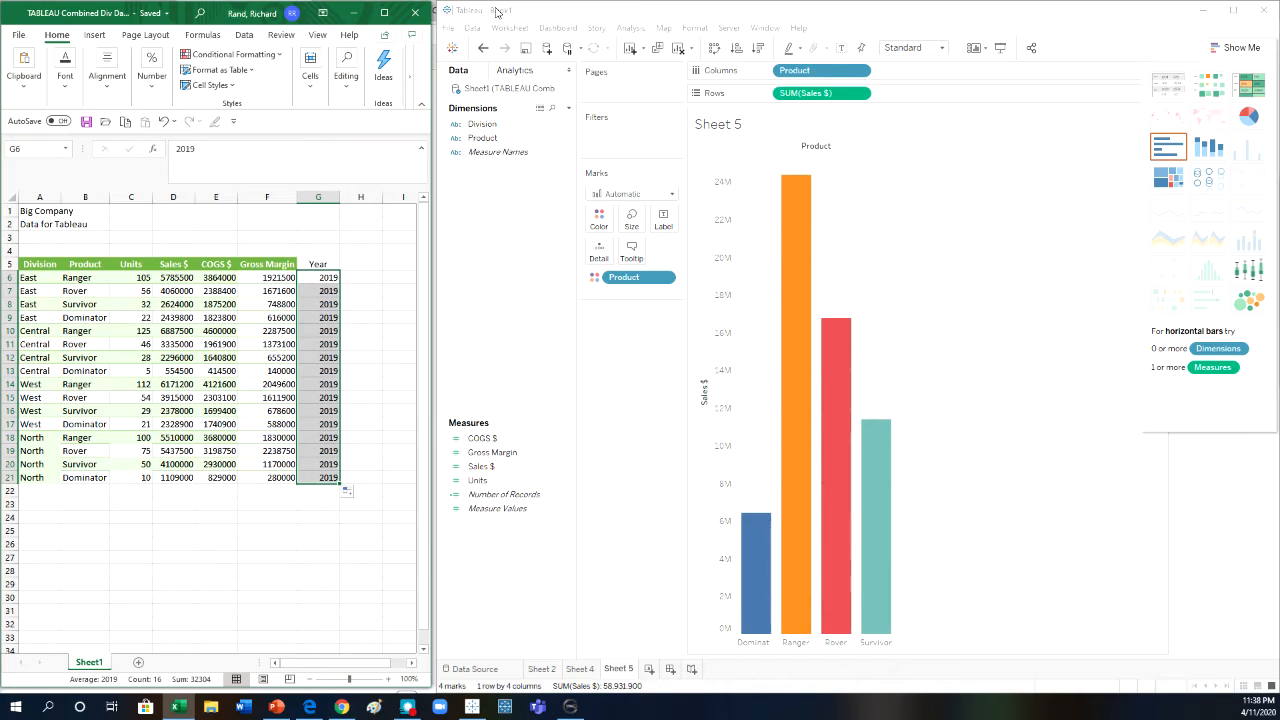
Switch to Tableau, refresh the Sheet1 data source, and move the Year field from the measures to the dimensions.
right_click(509, 93)
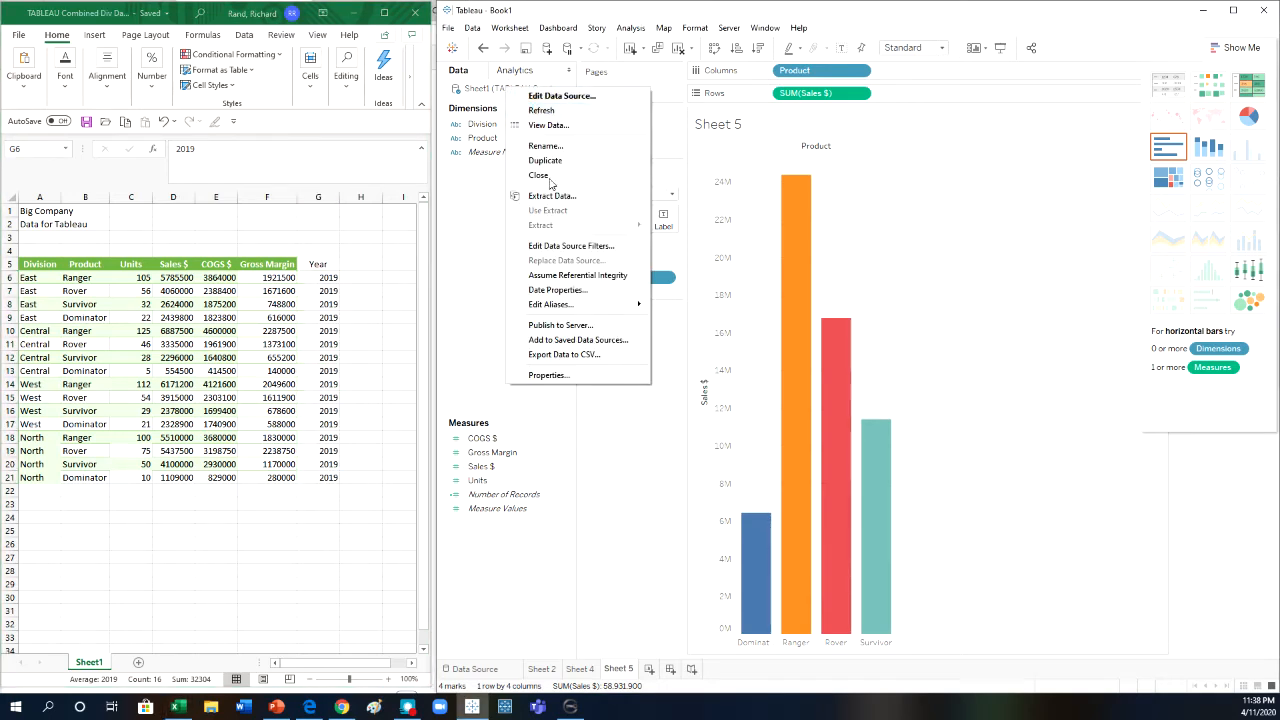
click(542, 116)
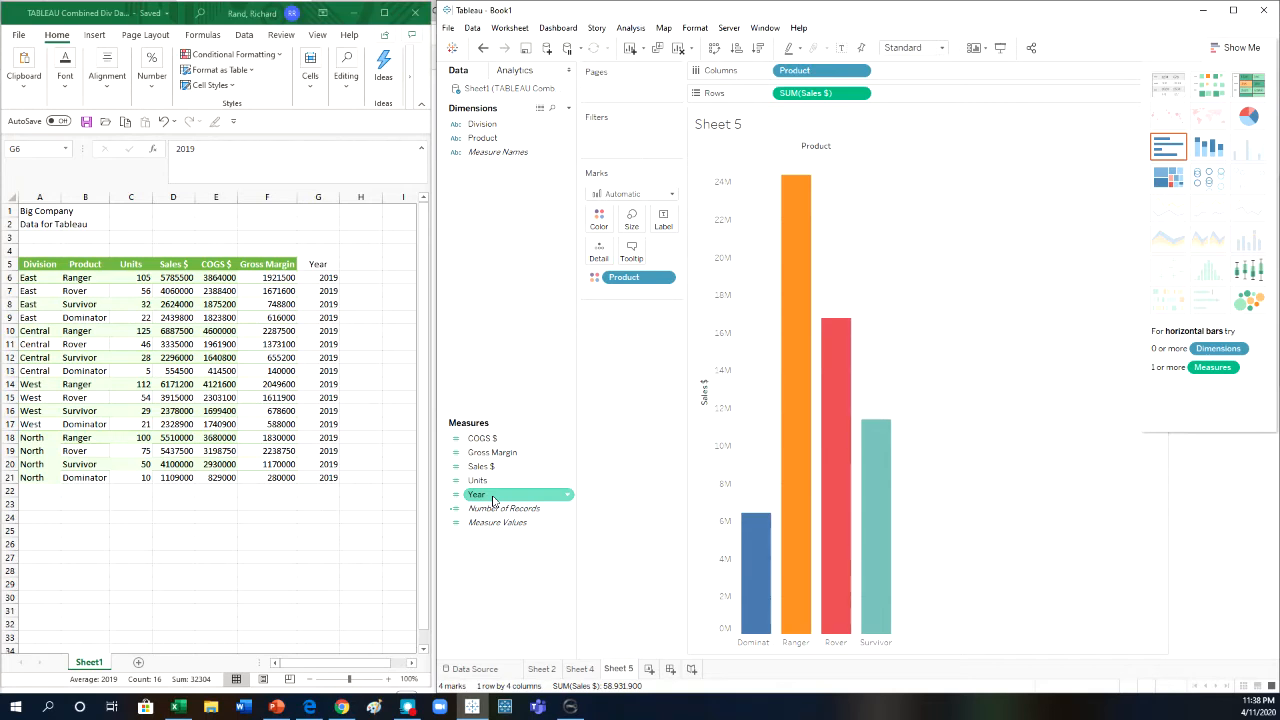
drag(492, 499, 495, 157)
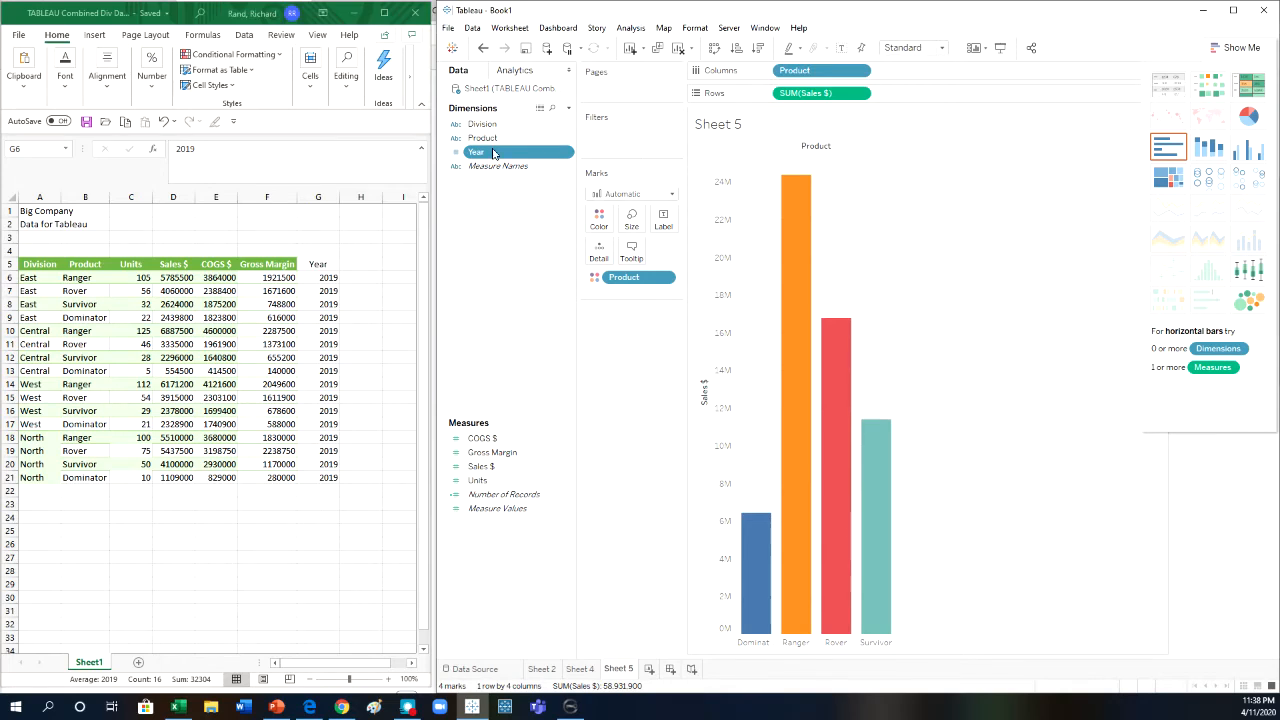
Change the data source connection from live to extract and add a new worksheet, saving the extract over the existing Extracted (TABLEAU Combined Div Data) file.
right_click(479, 92)
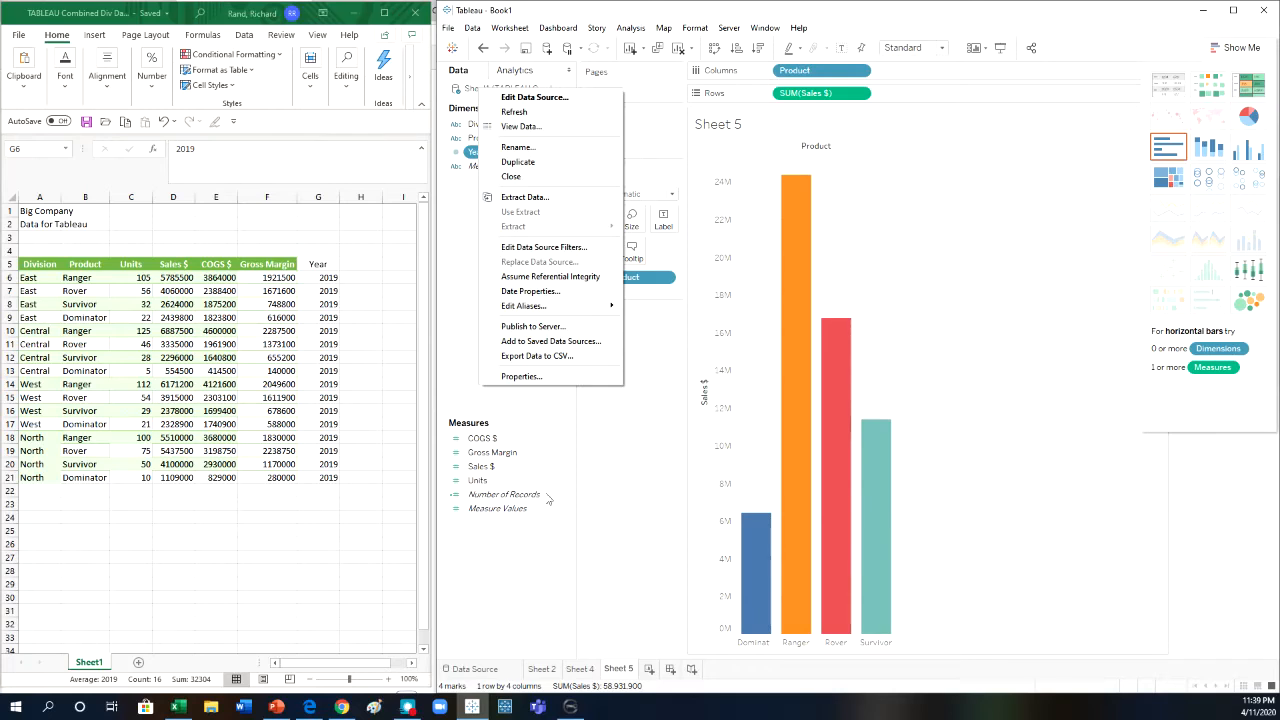
click(490, 669)
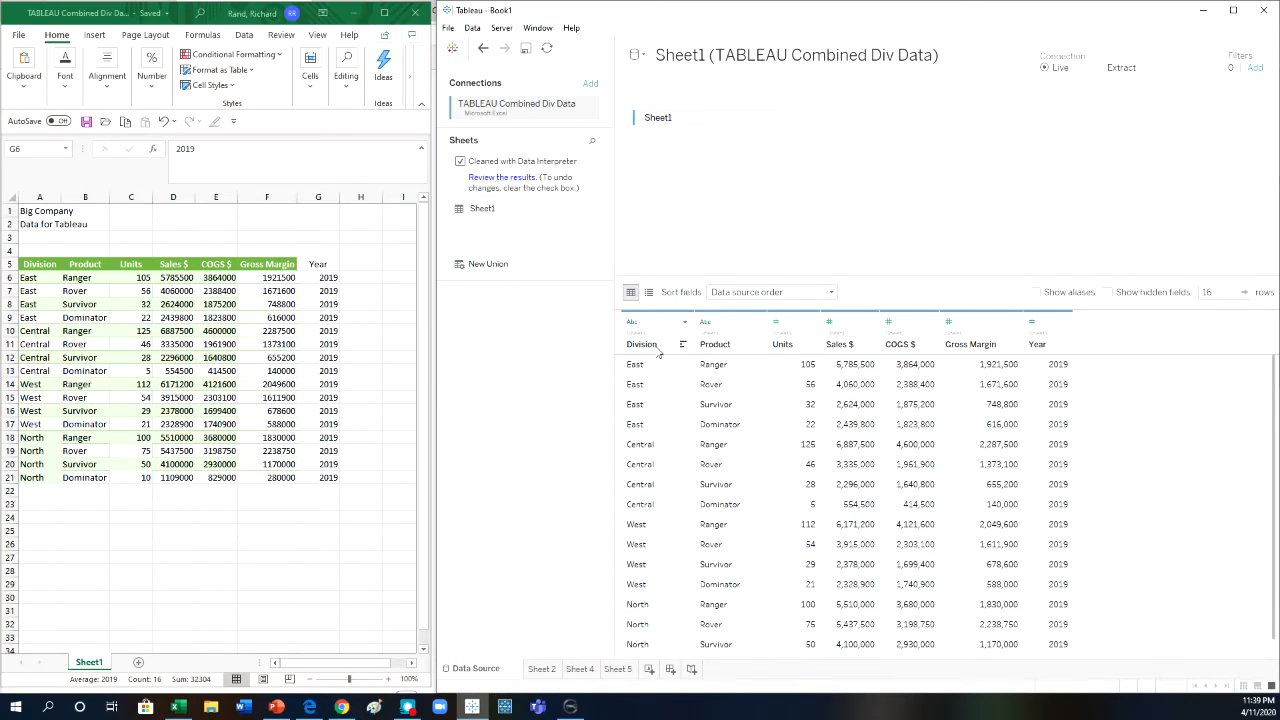
click(1100, 68)
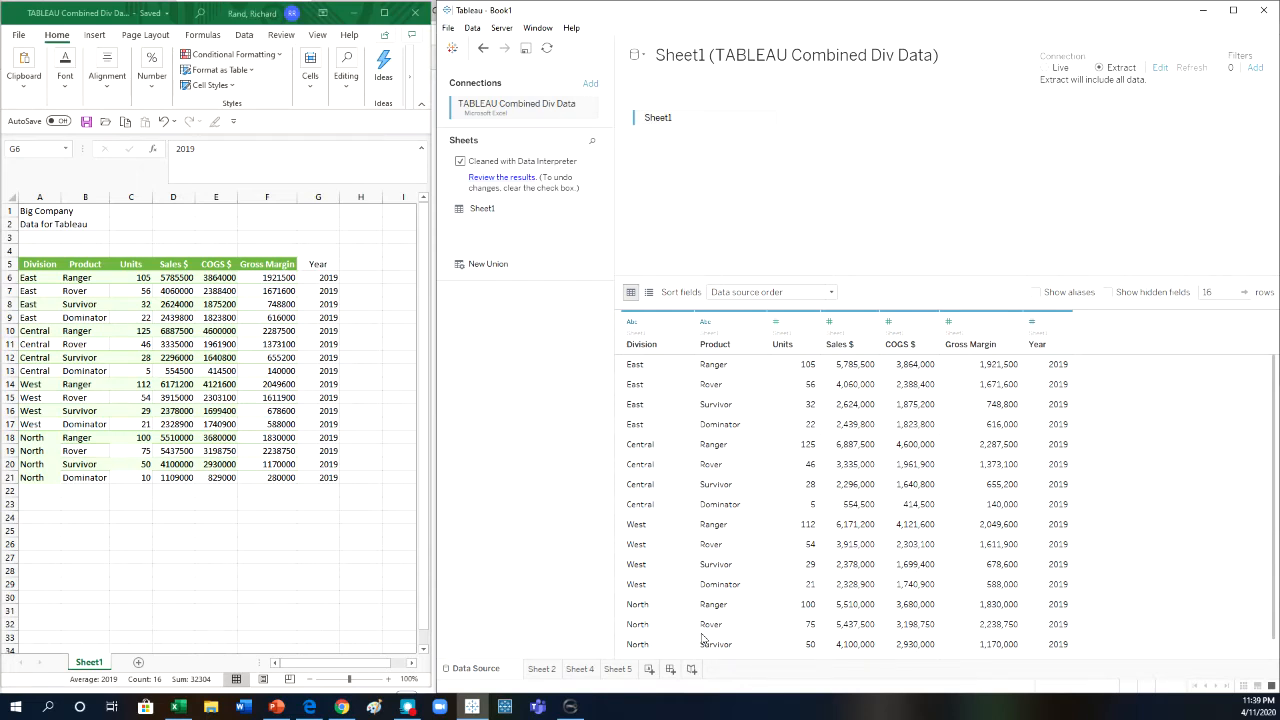
click(649, 669)
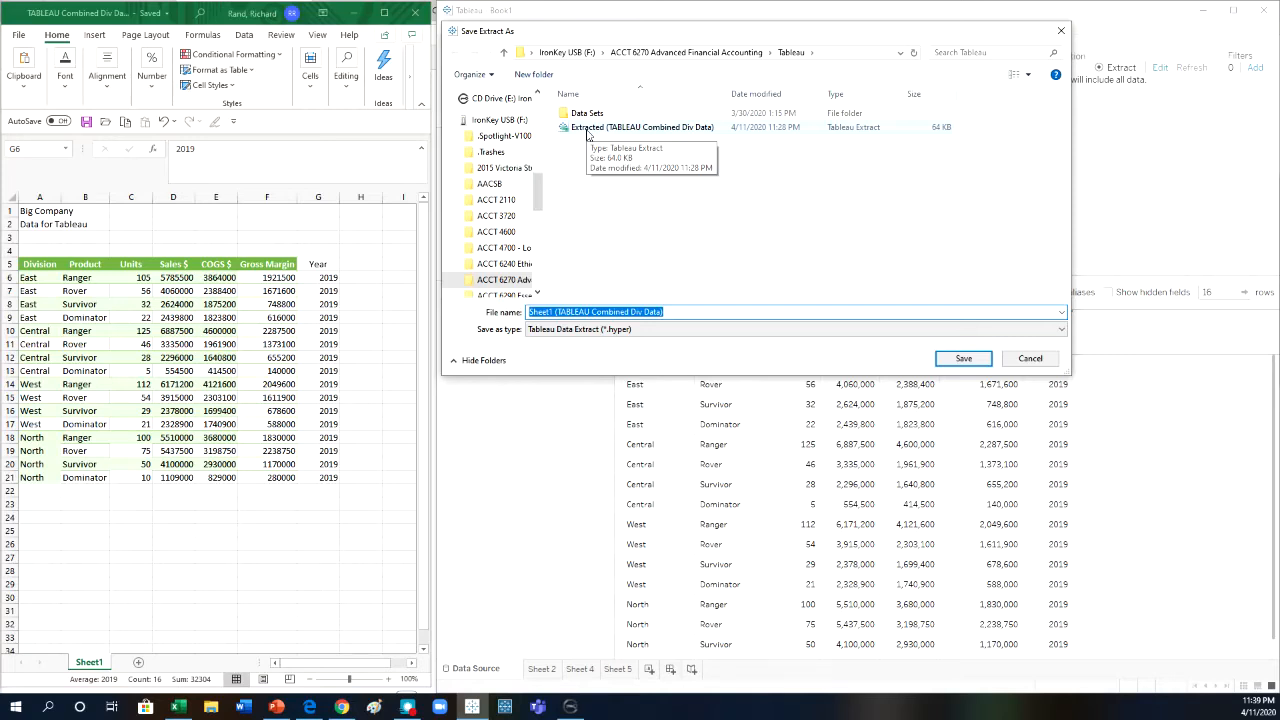
click(588, 134)
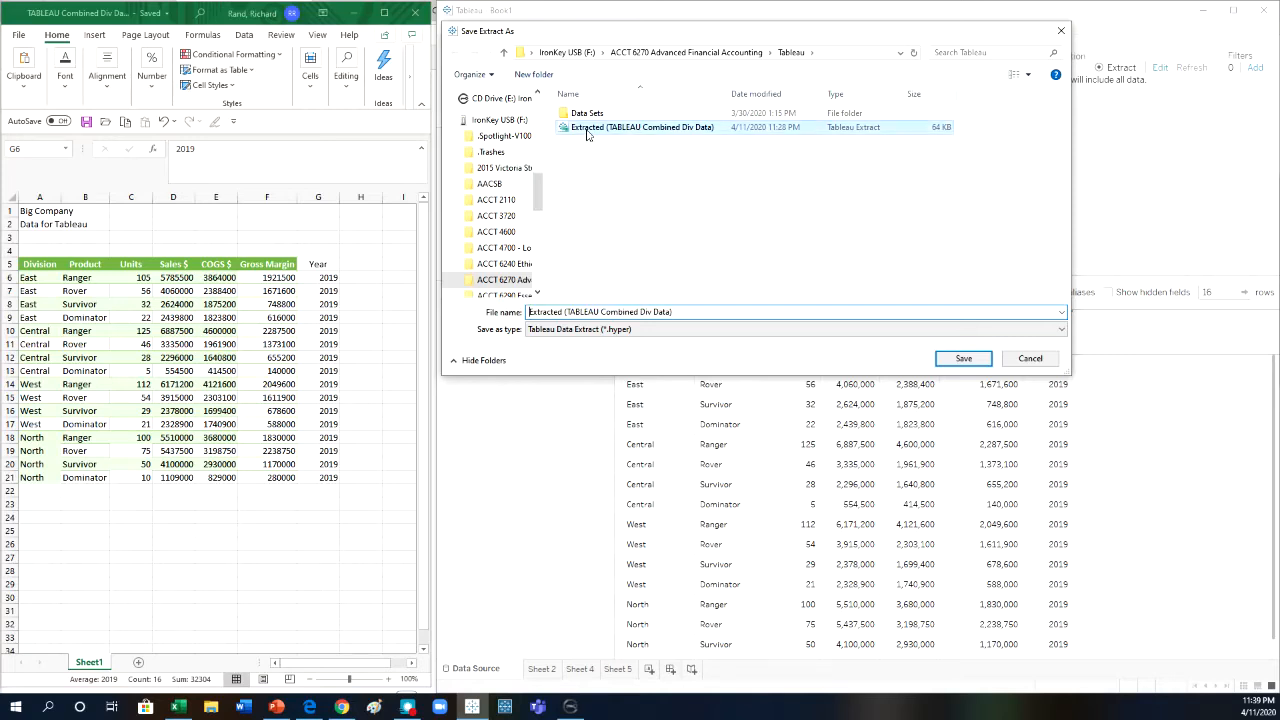
click(947, 363)
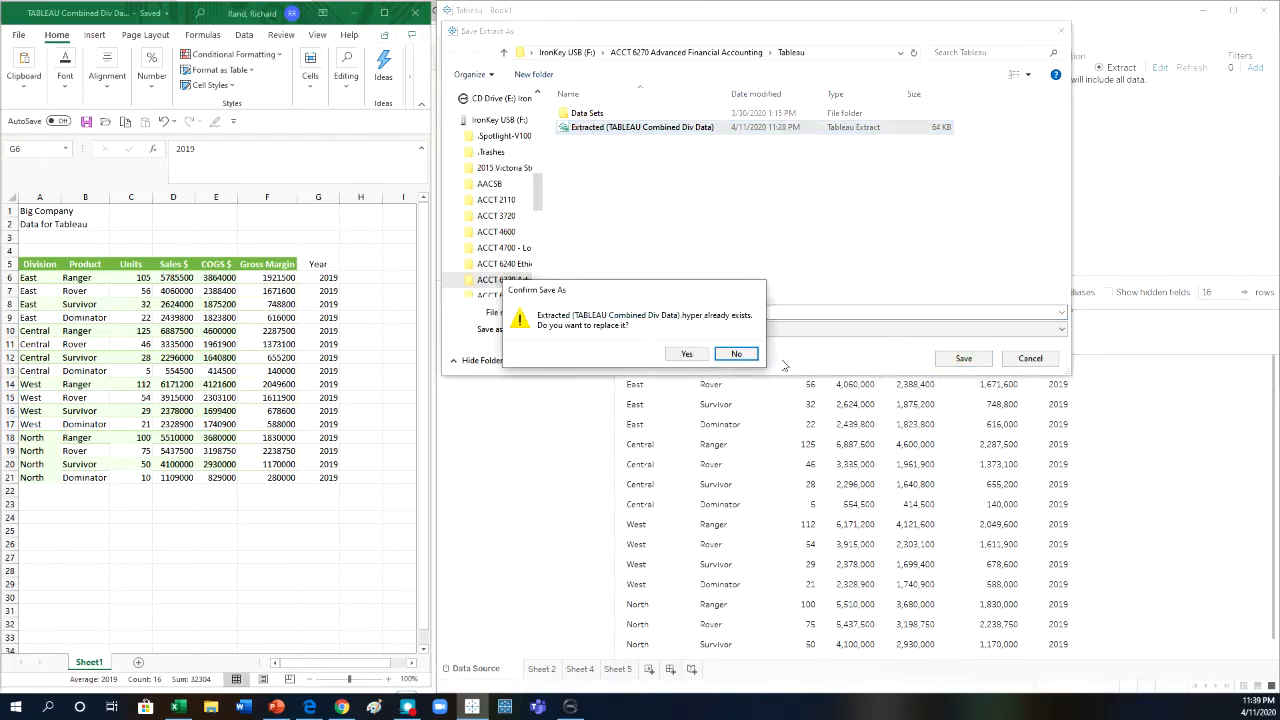
click(694, 357)
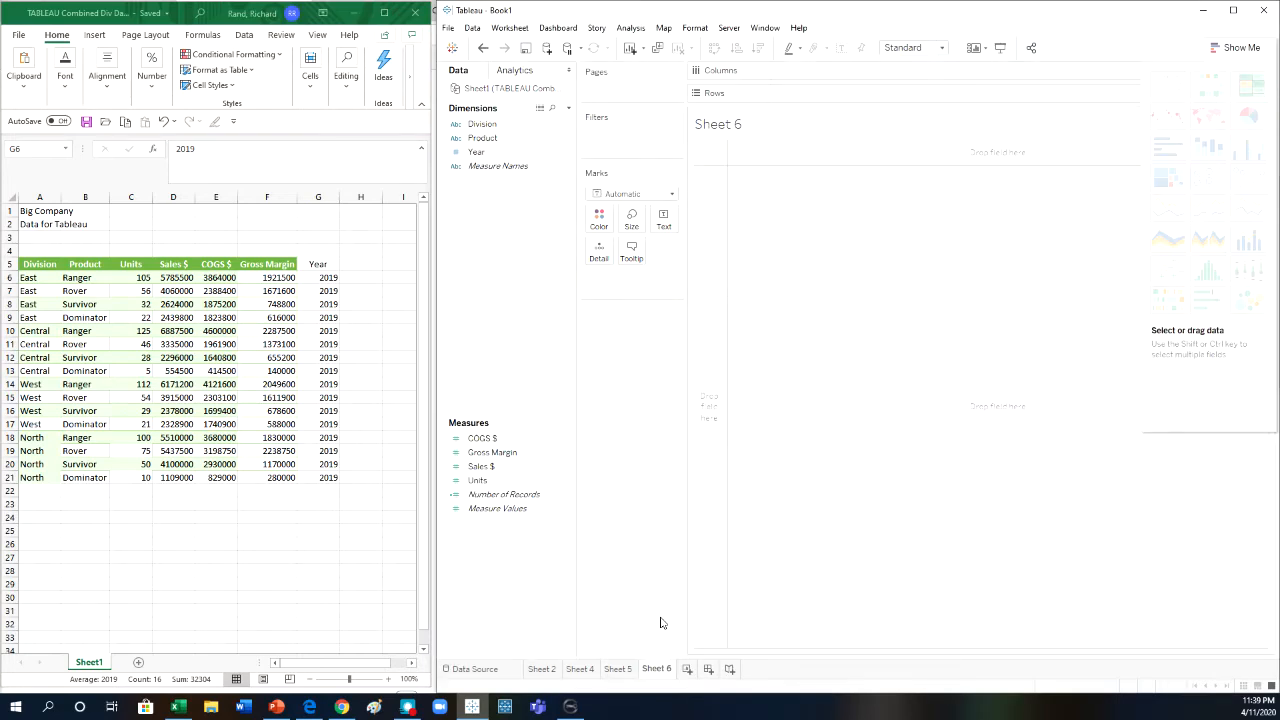
Chart Sales $ by Division and Year on Sheet 6, with both dimensions in the columns and Sales $ in the rows.
click(510, 483)
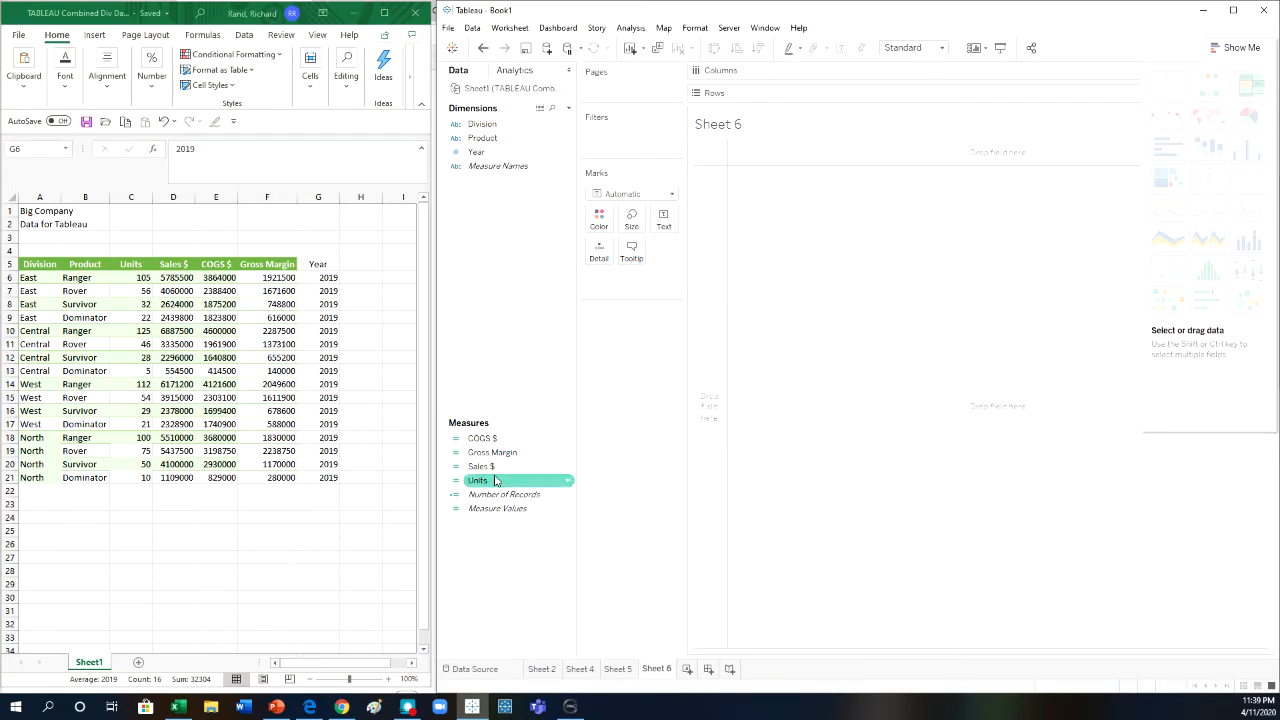
click(489, 441)
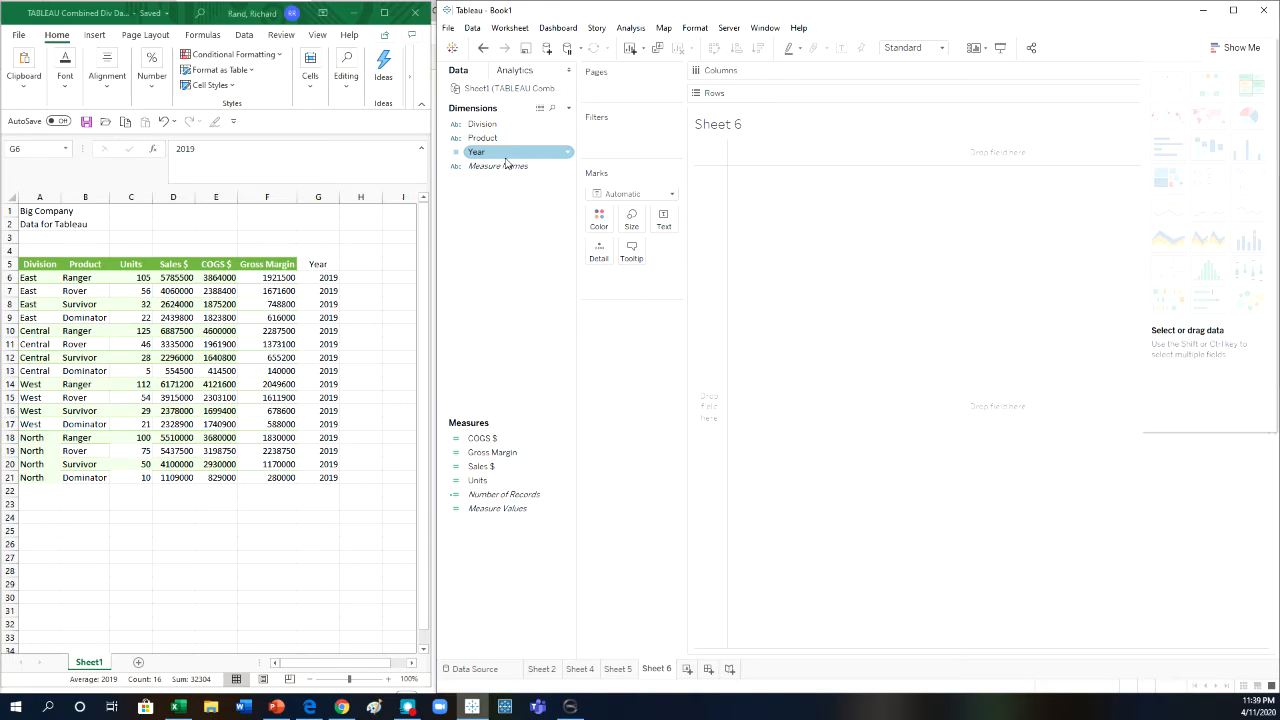
drag(494, 128, 796, 68)
drag(496, 137, 891, 72)
drag(481, 466, 815, 93)
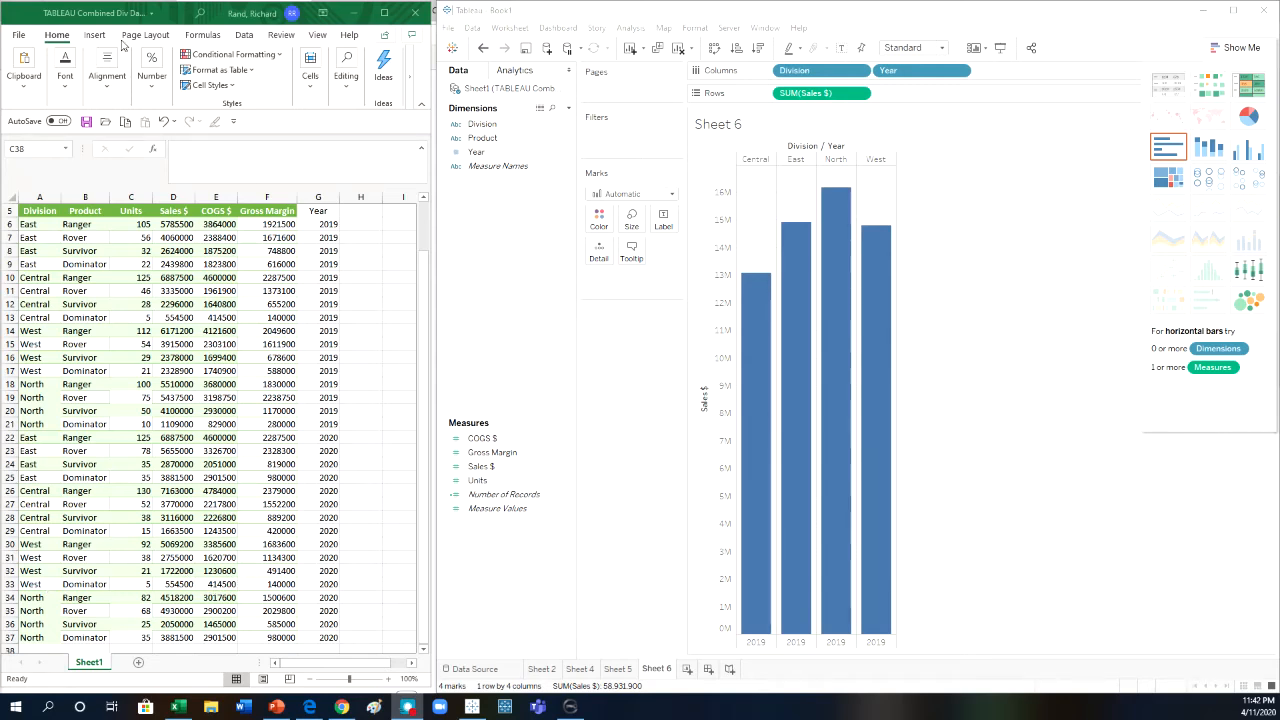
Switch to Excel and save the workbook with the 2020 rows over the existing TABLEAU Combined Div Data file.
click(21, 38)
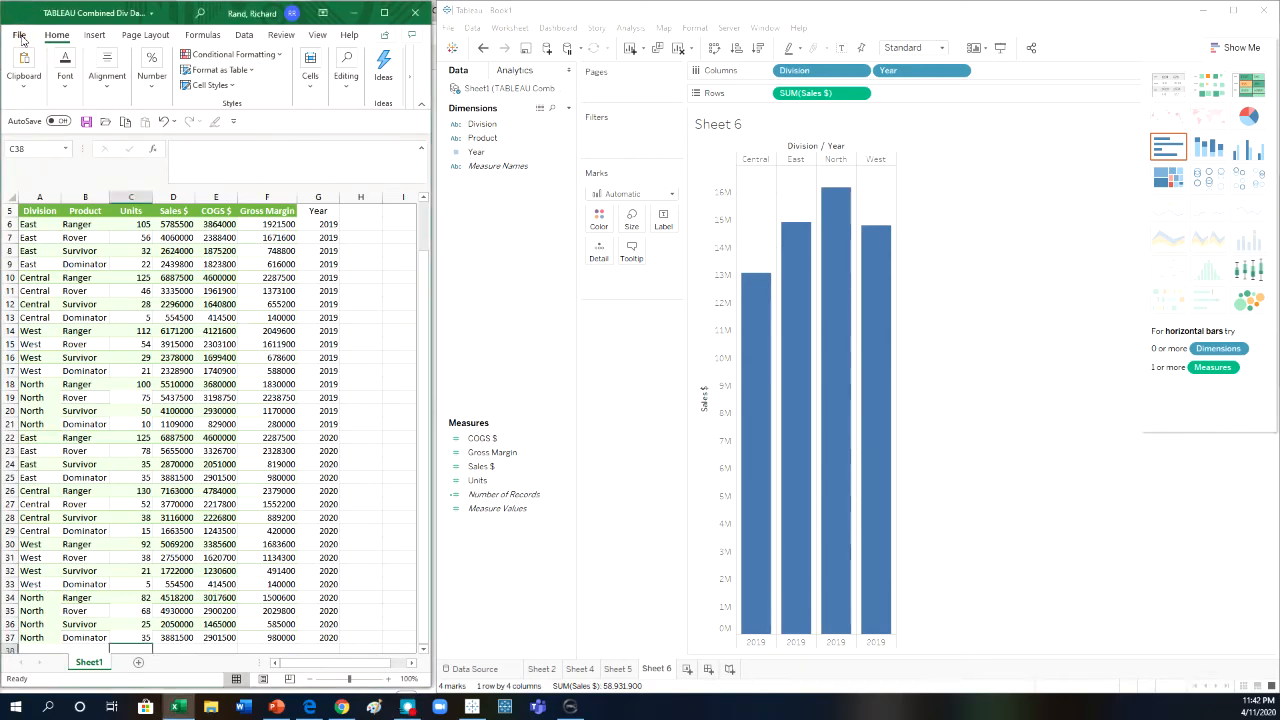
click(20, 37)
click(43, 214)
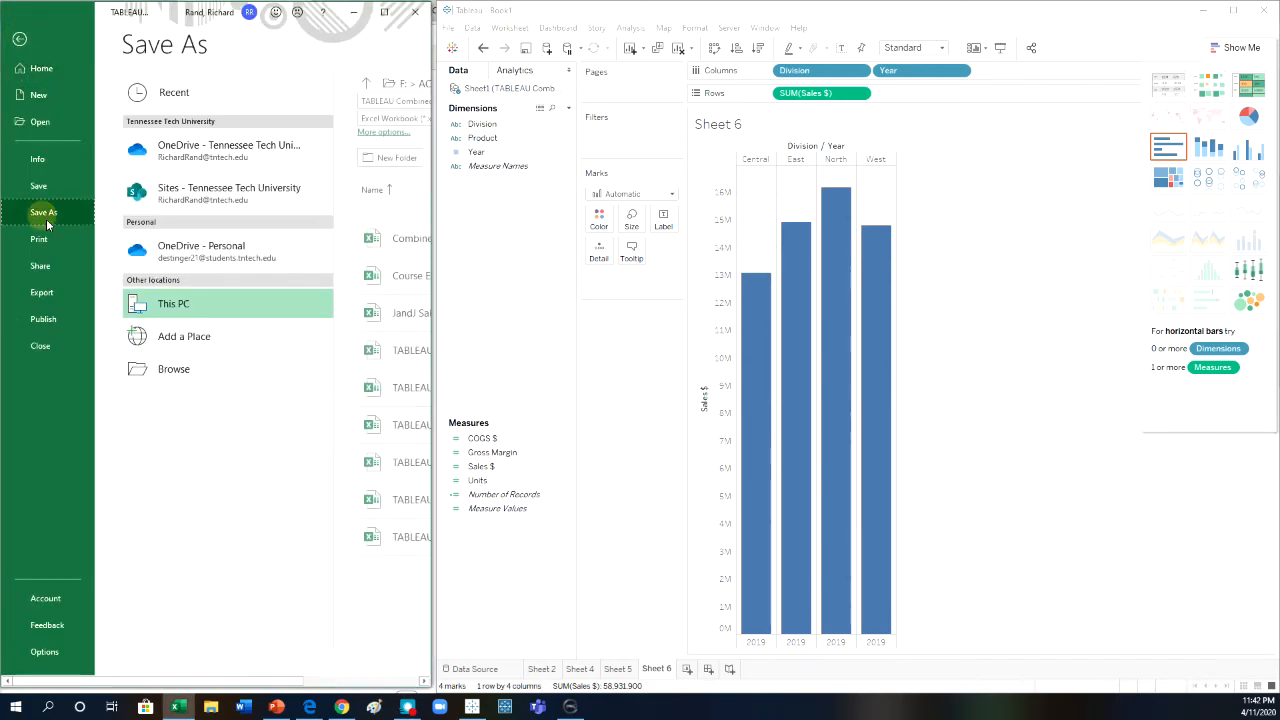
click(173, 369)
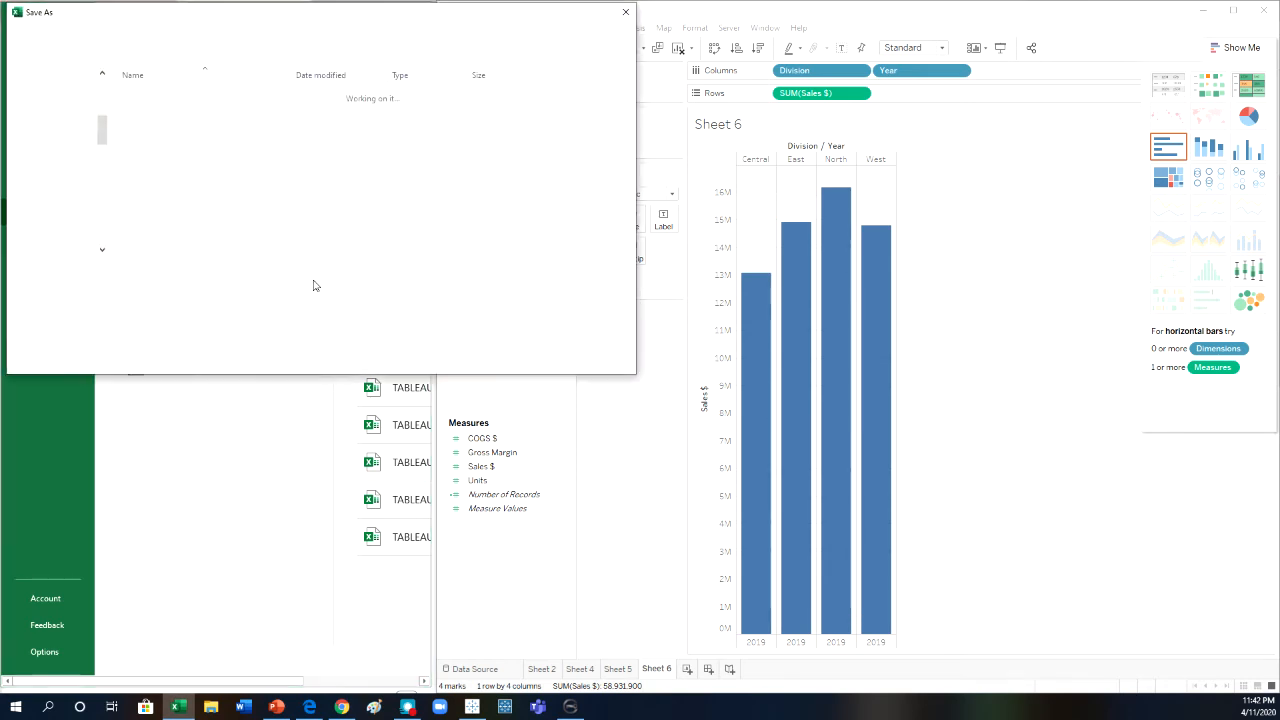
click(527, 358)
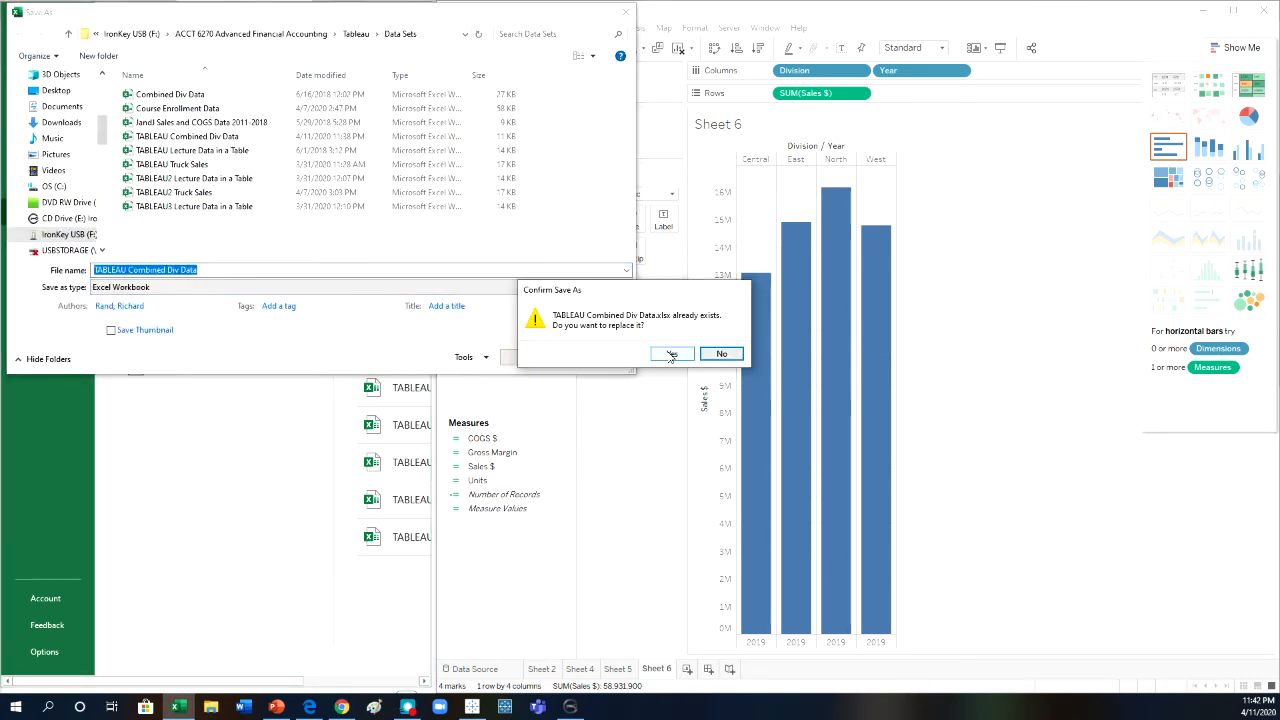
click(672, 355)
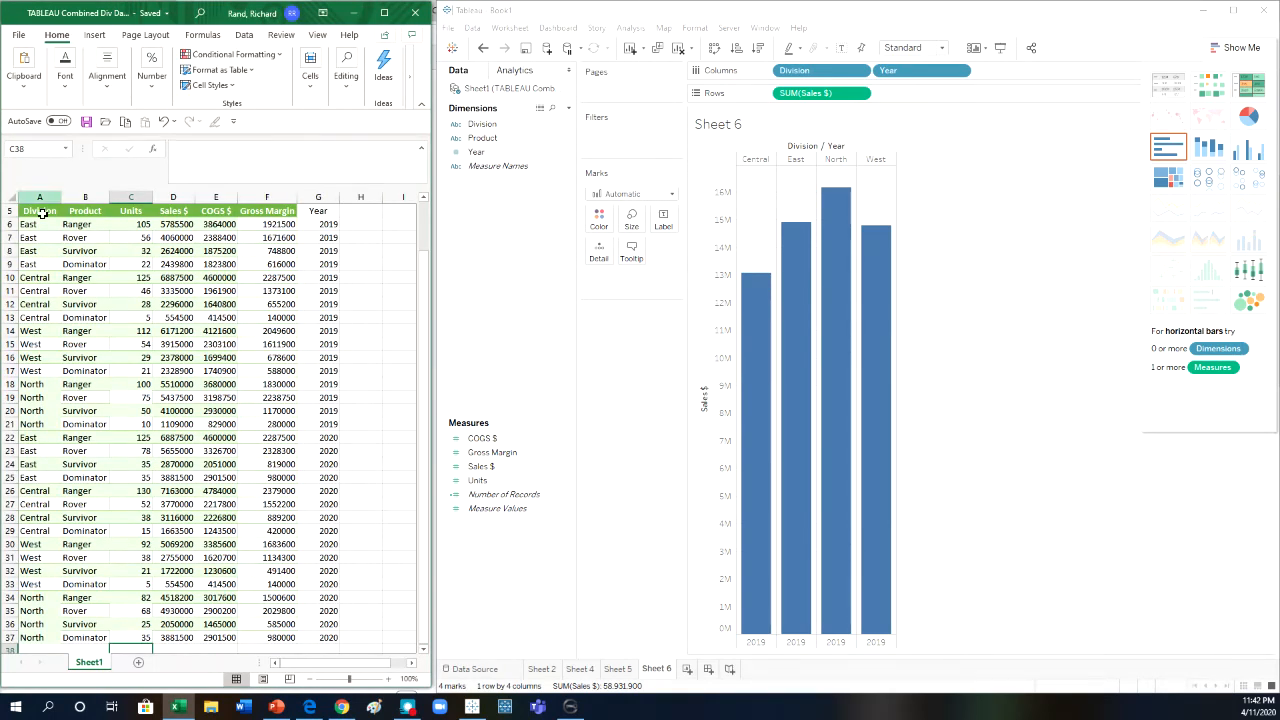
Switch to Tableau, try to refresh the Sheet1 data source, and check the Sheet 6 bars for the 2020 data.
right_click(505, 90)
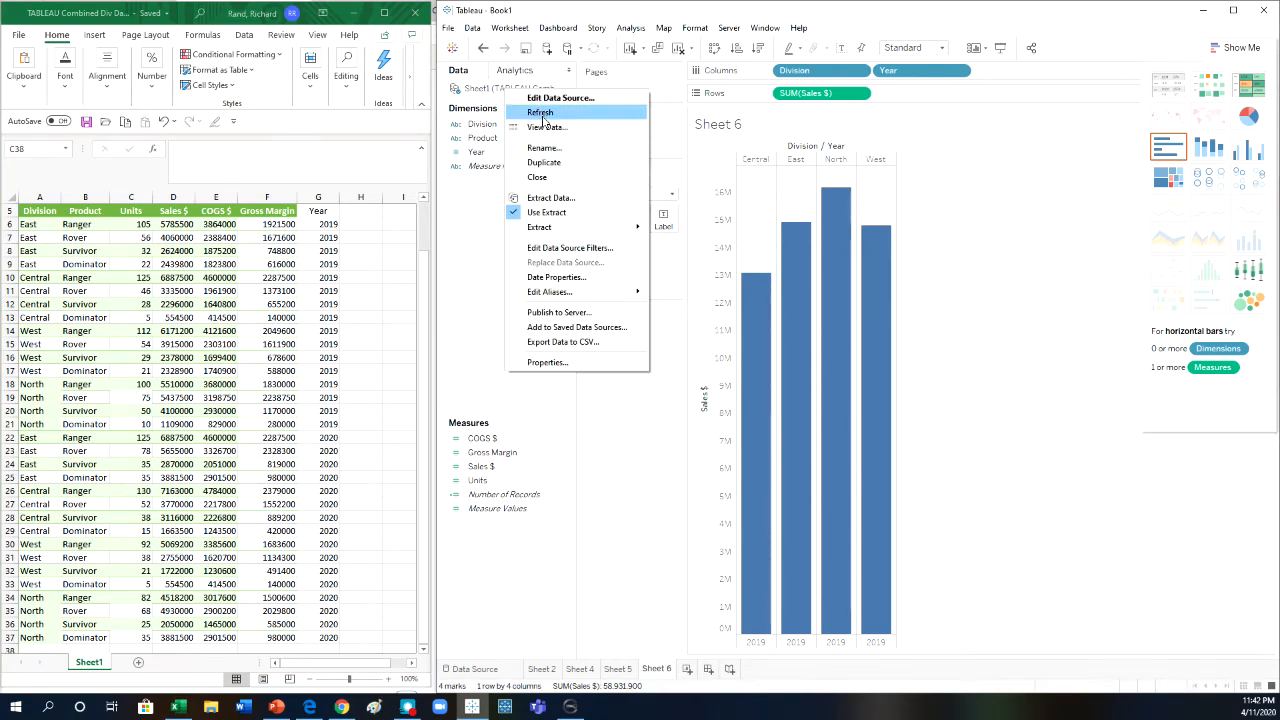
click(547, 114)
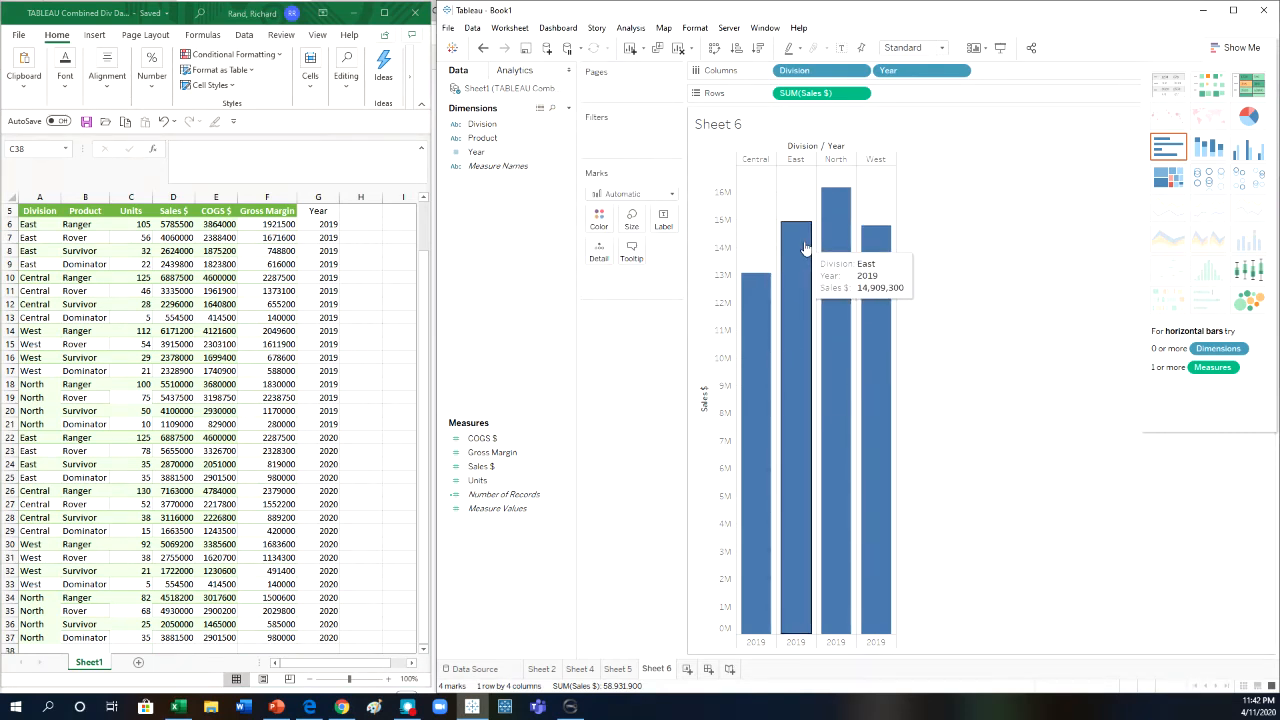
mouse_move(745, 328)
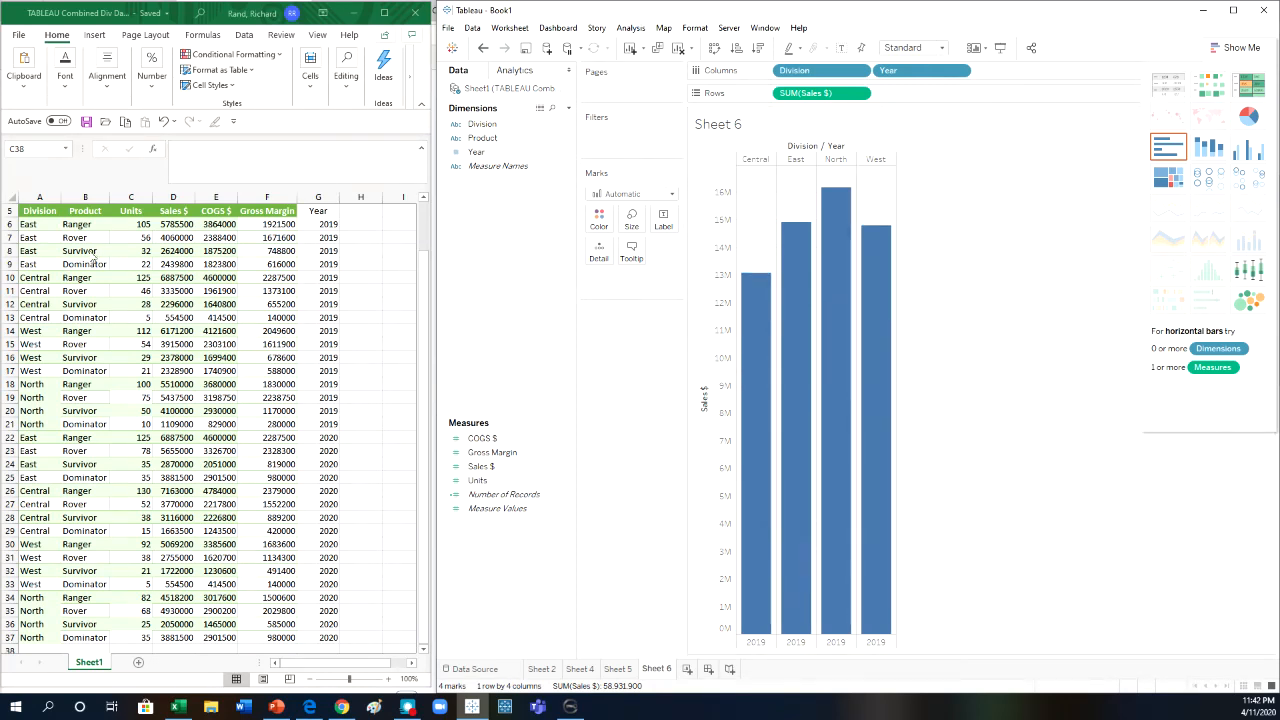
mouse_move(845, 350)
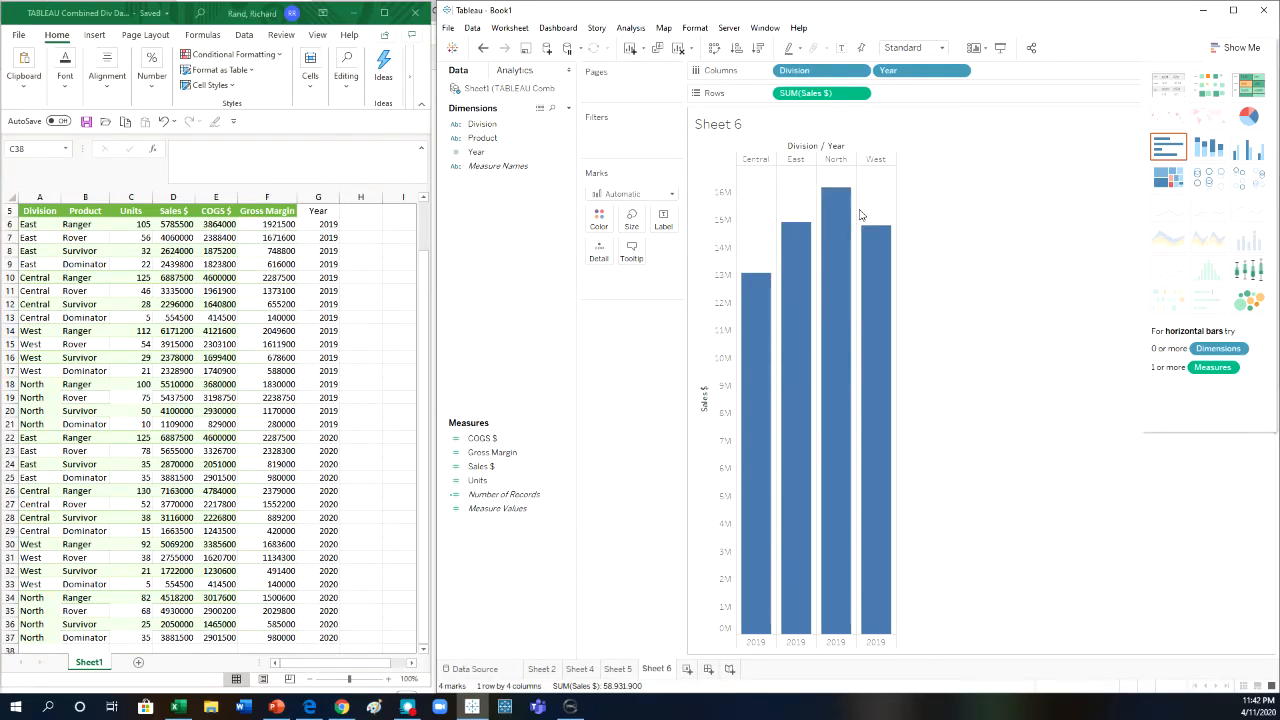
click(540, 139)
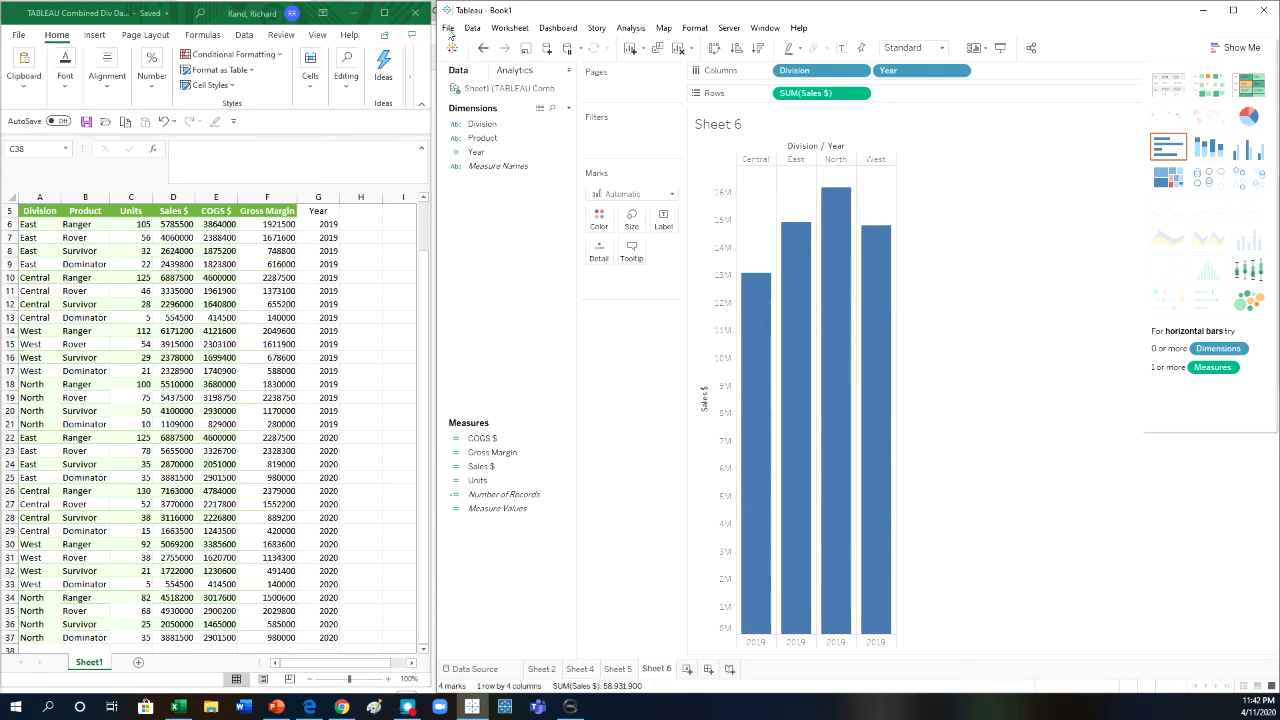
Refresh the extract of the Sheet1 data source, accepting the replacement of its entire contents.
right_click(490, 91)
mouse_move(540, 229)
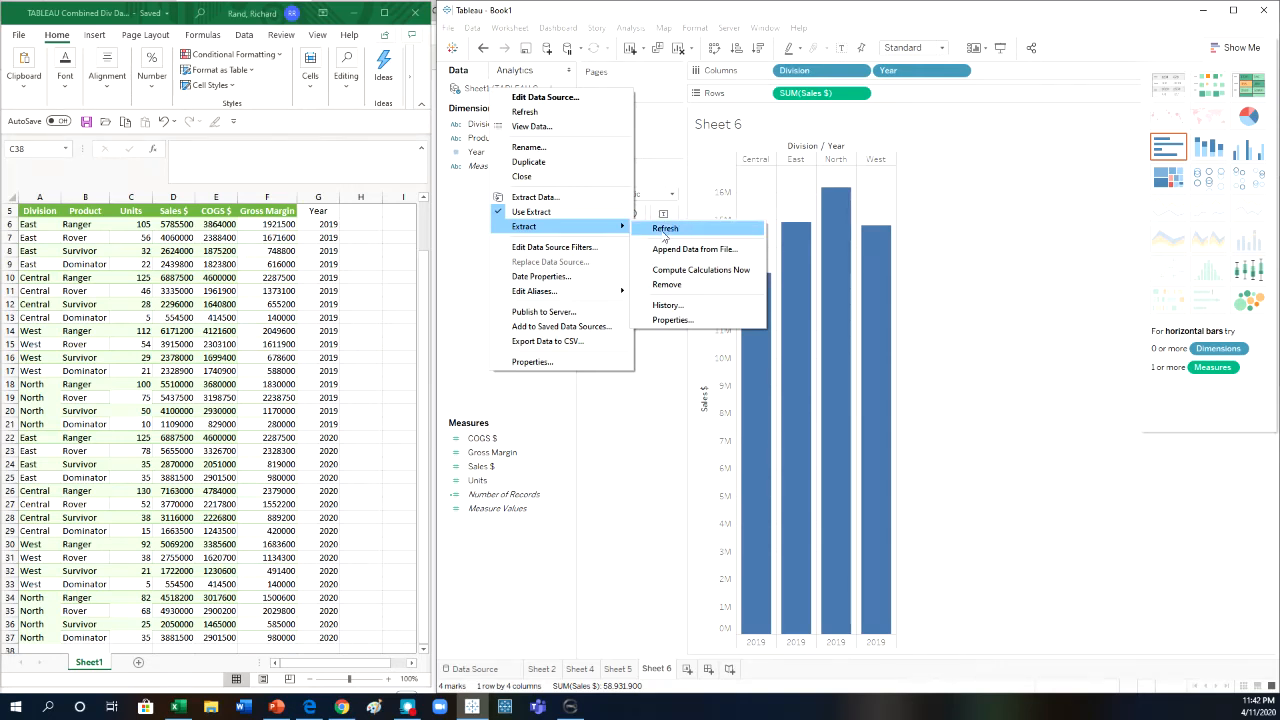
click(665, 232)
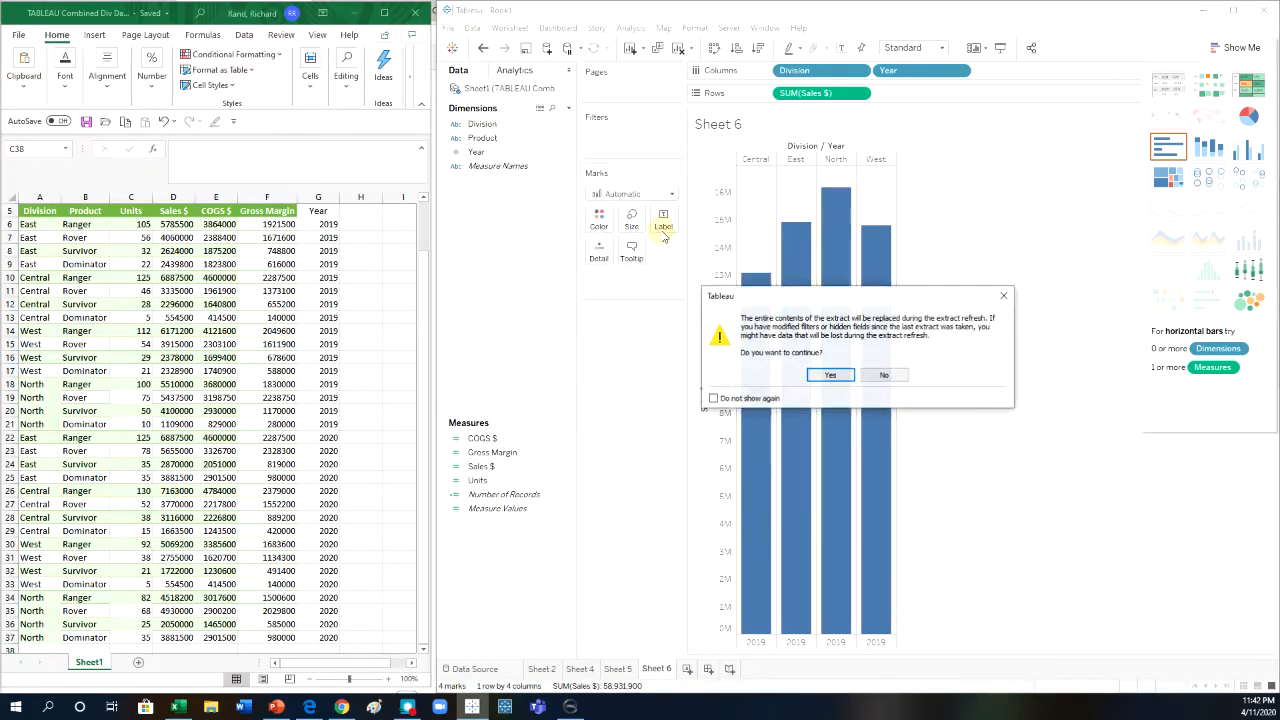
click(830, 376)
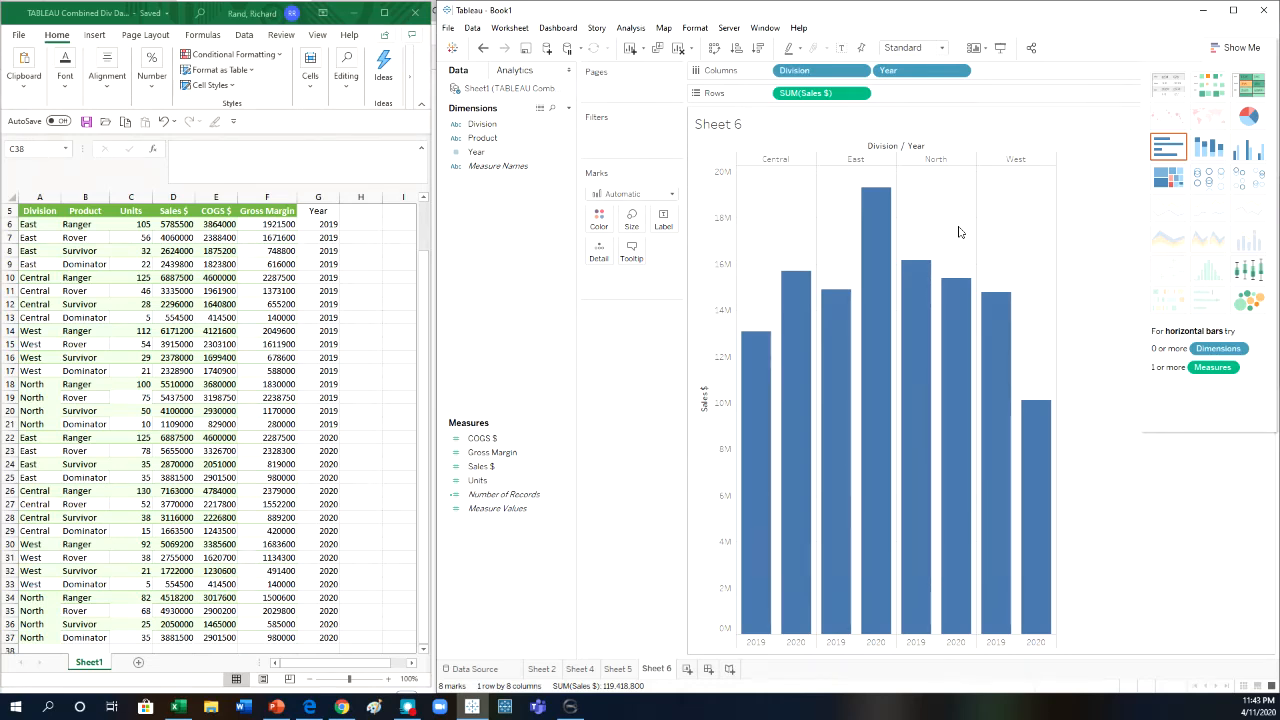
Close the Sheet1 (TABLEAU Combined Div Data) data source, accepting the deletion of the sheets that use it.
right_click(548, 91)
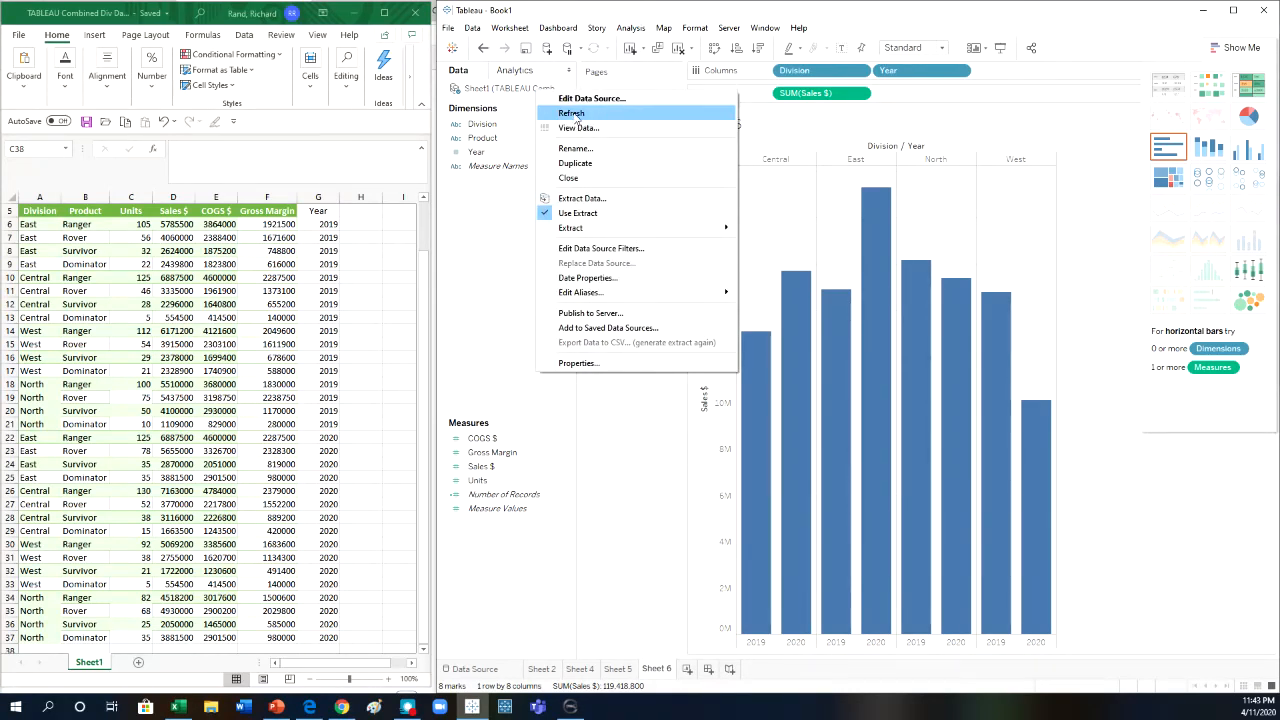
click(568, 178)
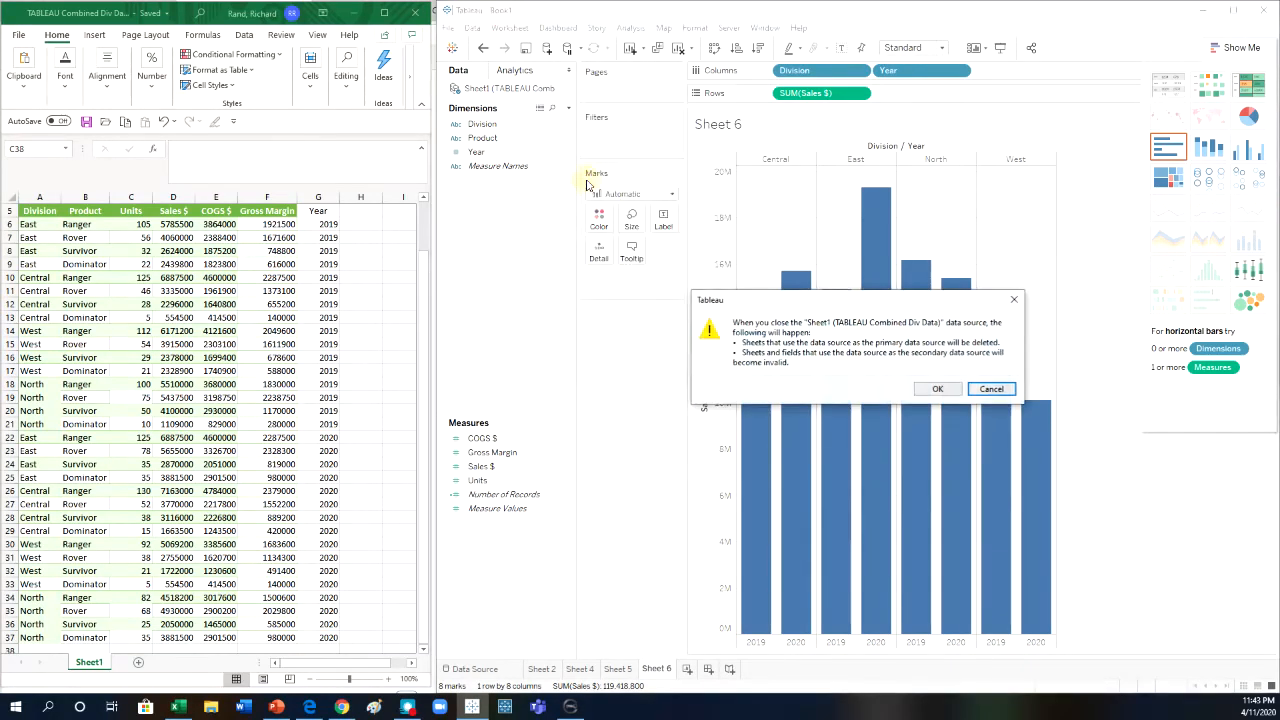
click(938, 390)
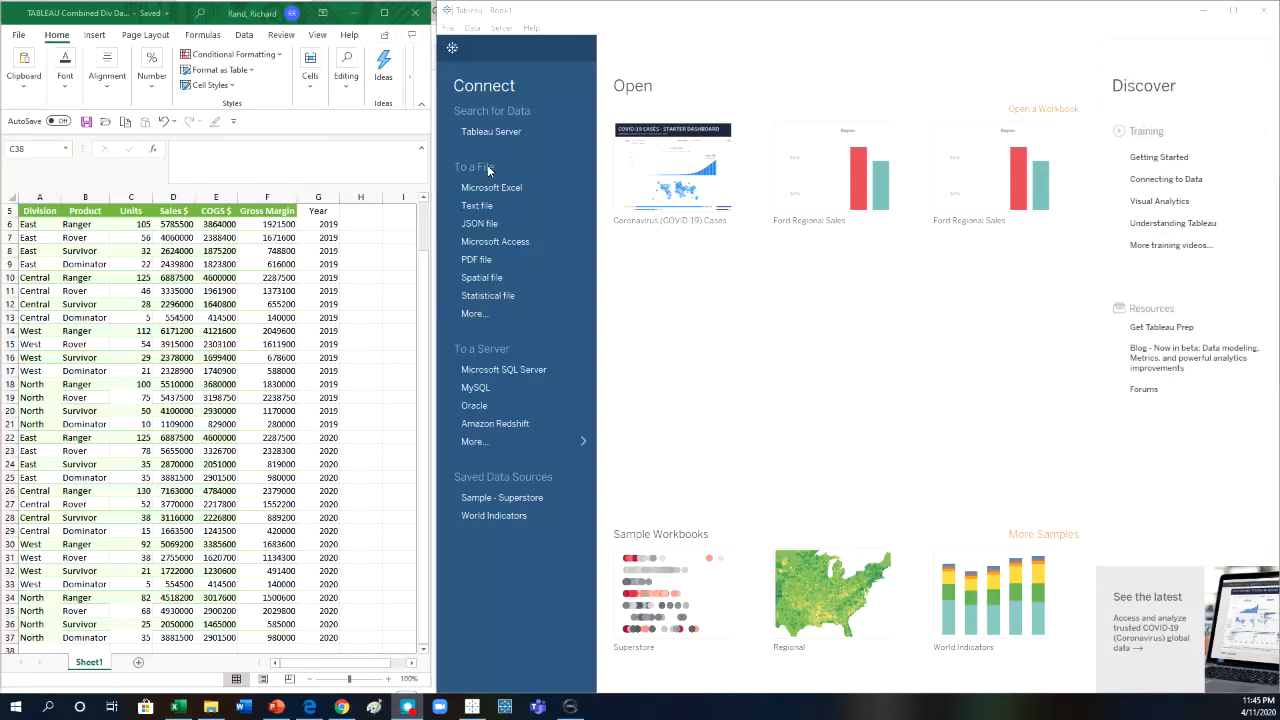
Connect to the saved Extracted (TABLEAU Combined Div Data) extract file, listing all file types, and check its rows.
click(473, 315)
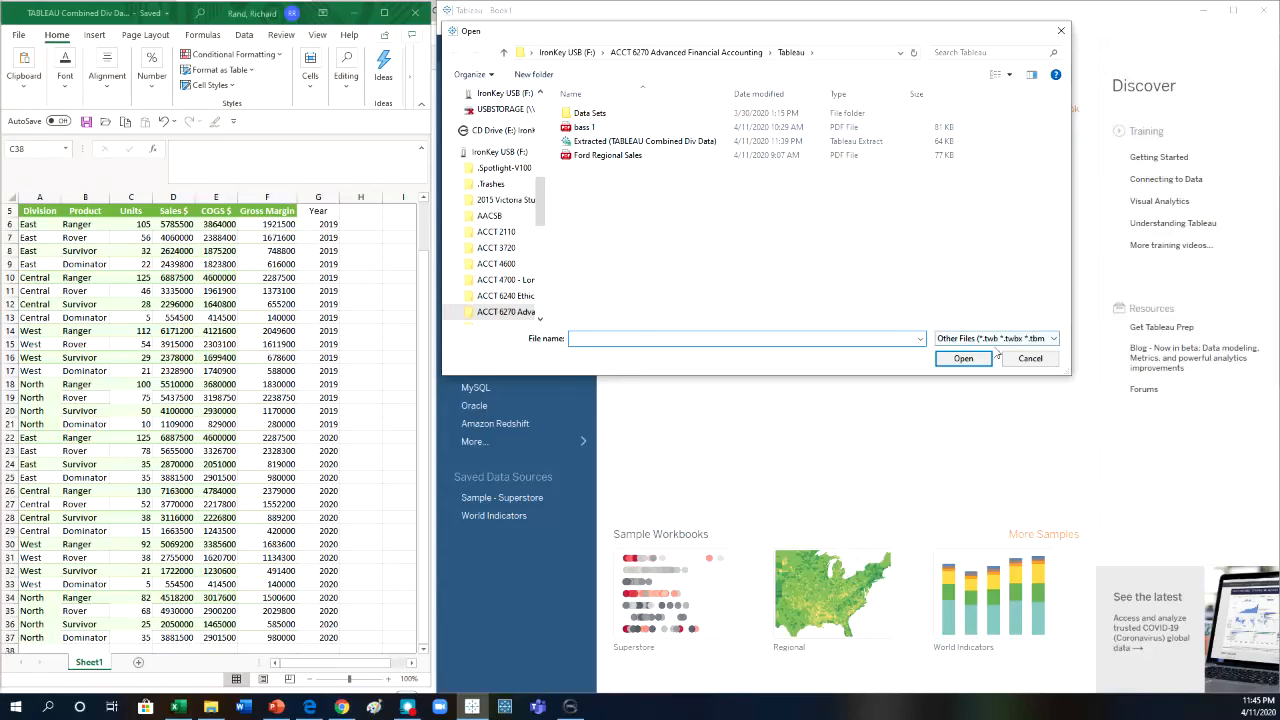
click(1052, 339)
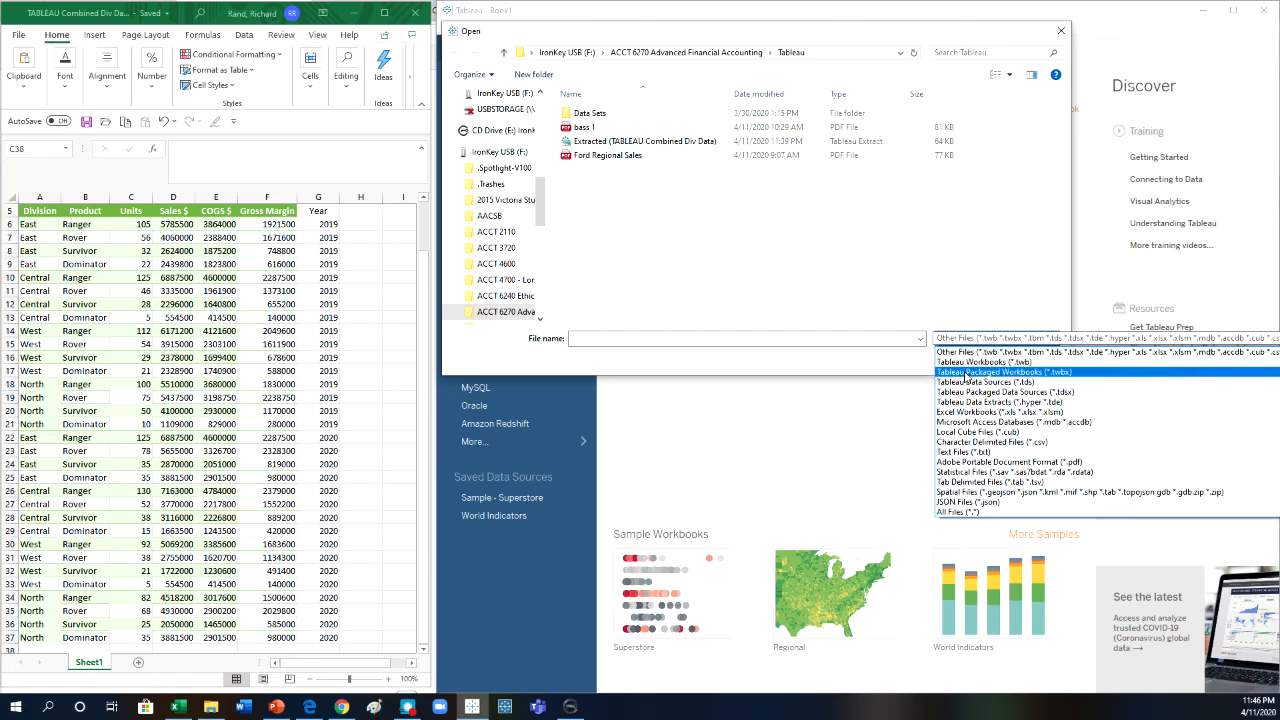
click(985, 411)
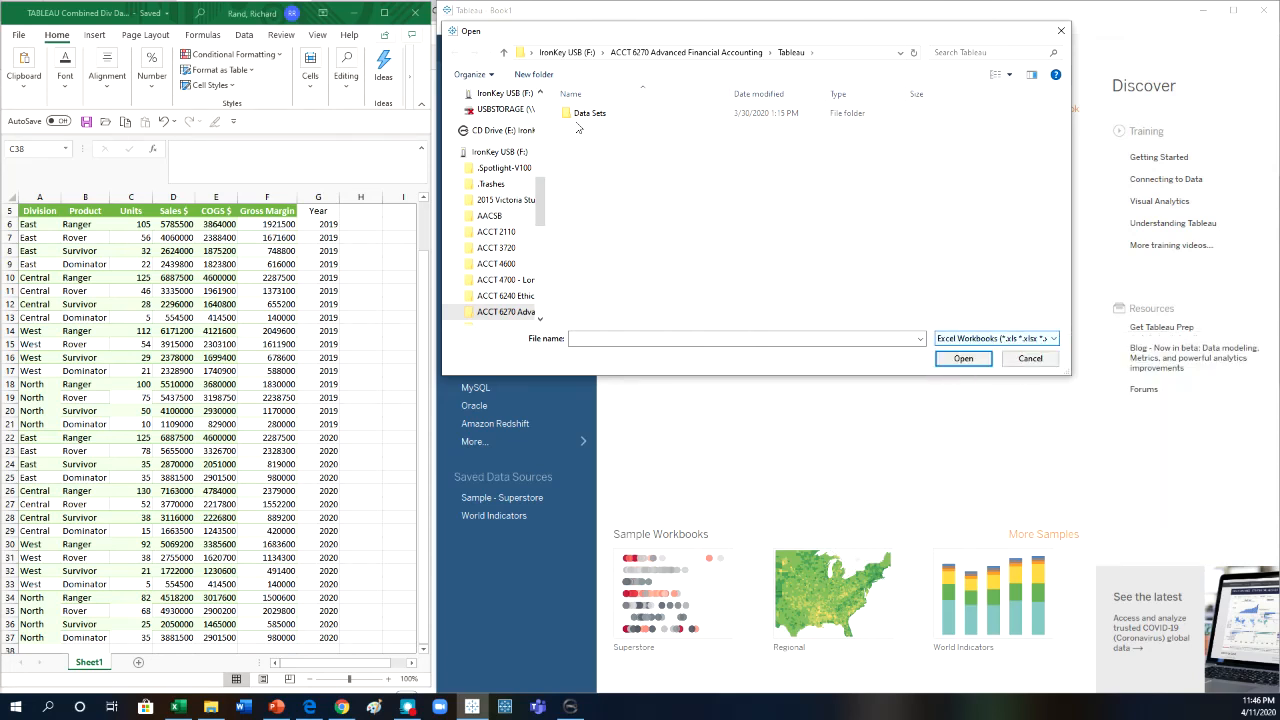
click(1053, 339)
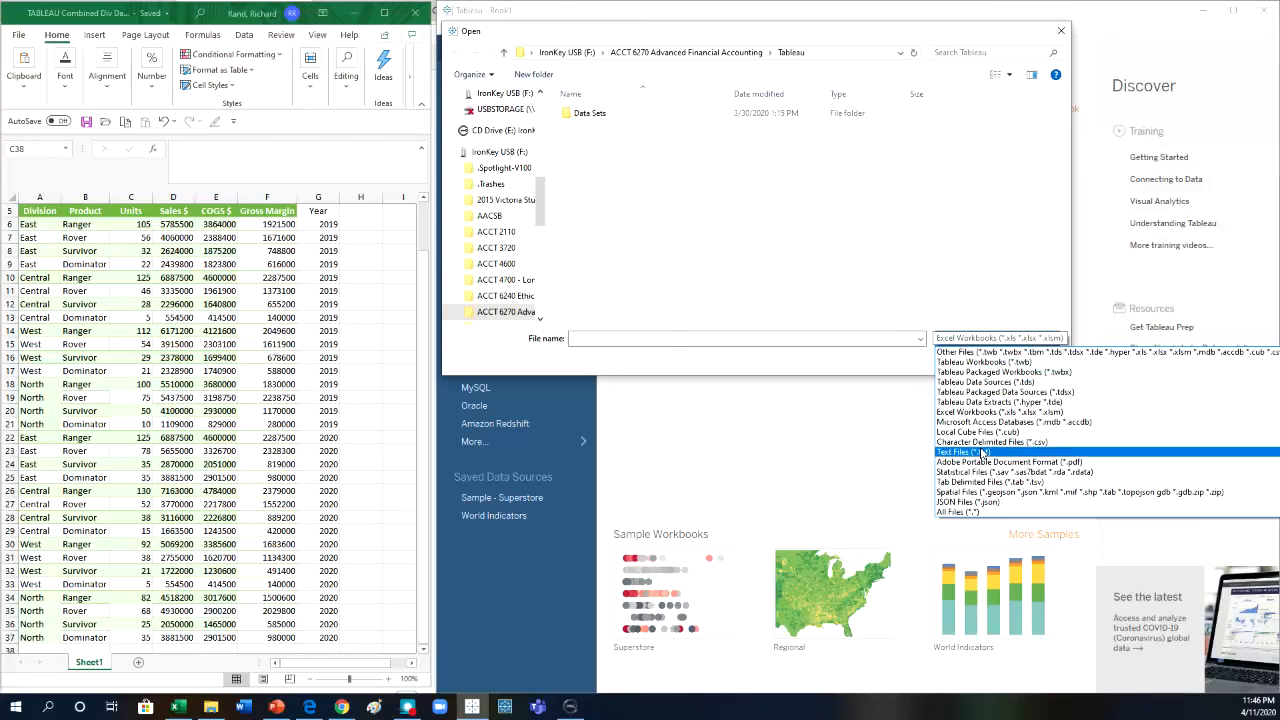
click(957, 512)
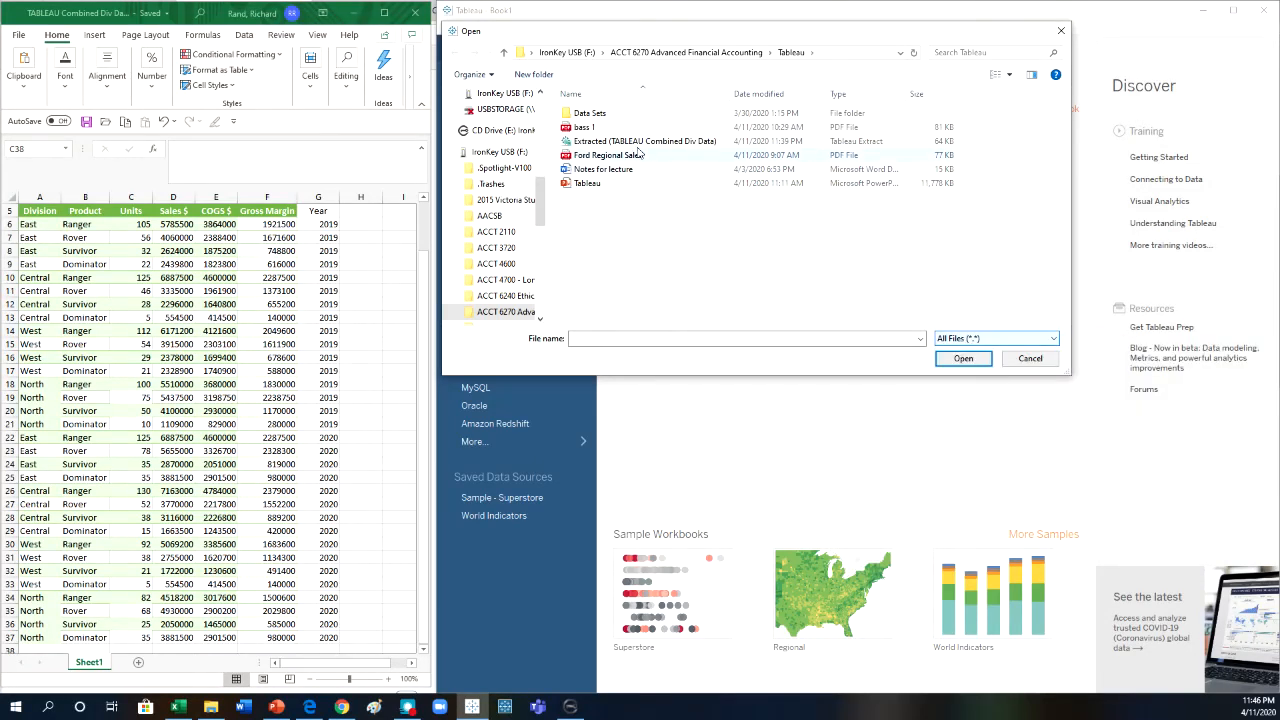
click(606, 143)
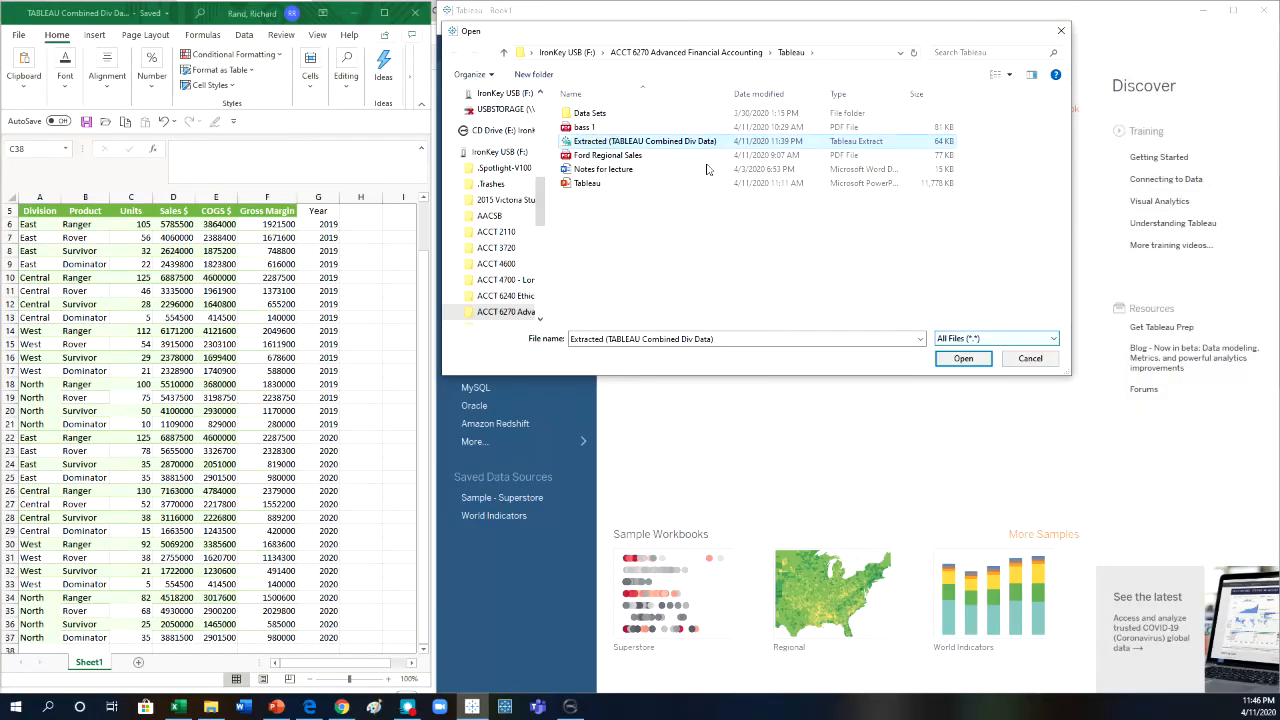
click(955, 359)
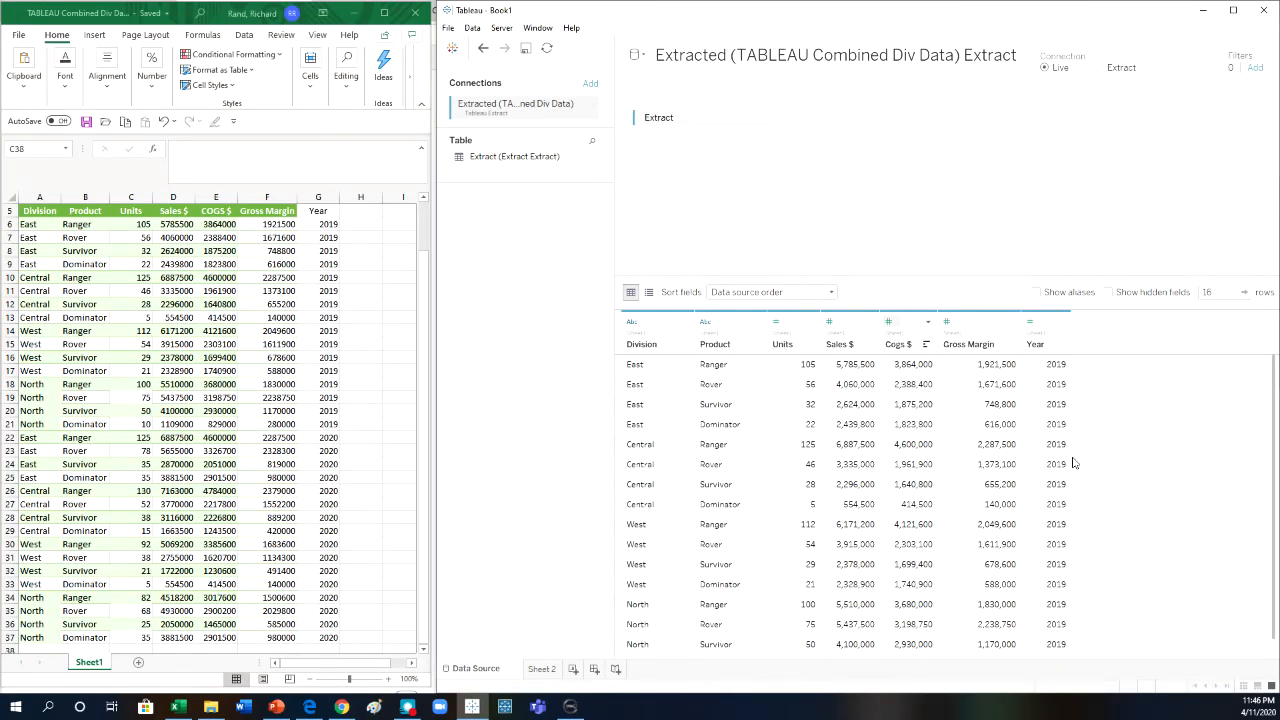
scroll(1061, 467, down, 1)
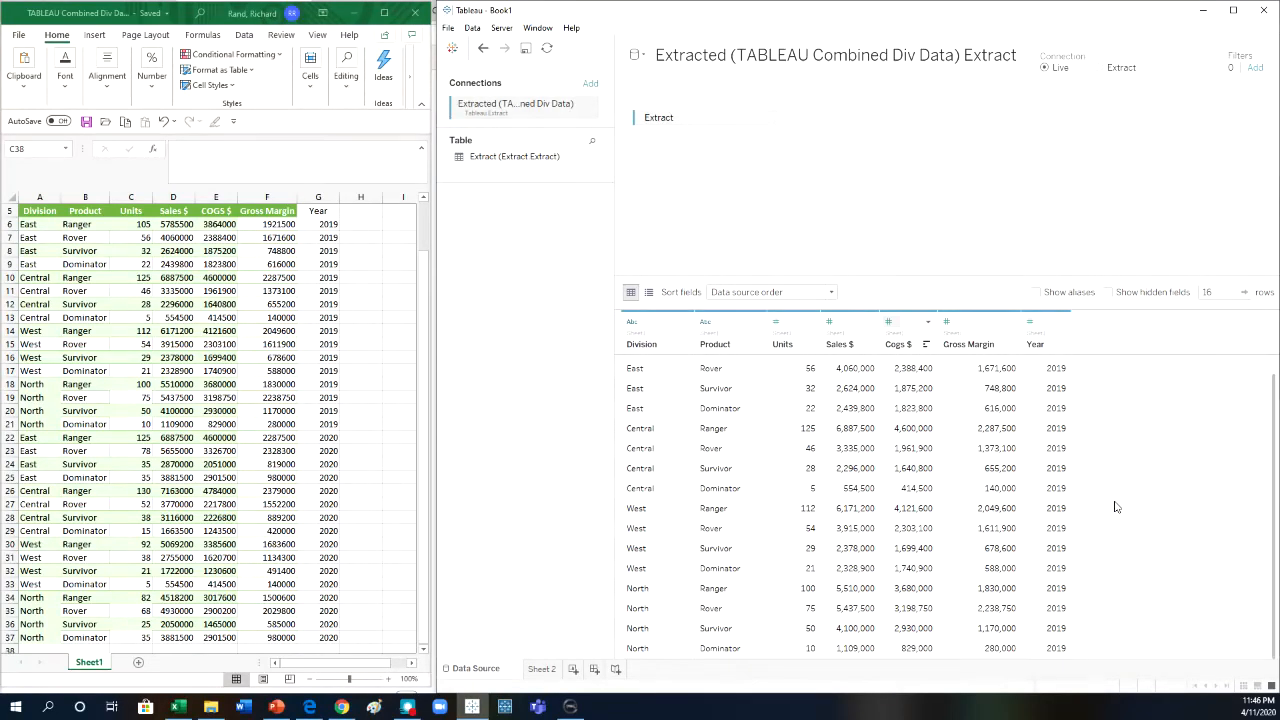
Add a new worksheet with Year on rows and the sum of Sales $ as the mark label.
click(575, 673)
drag(480, 446, 789, 95)
drag(481, 418, 625, 280)
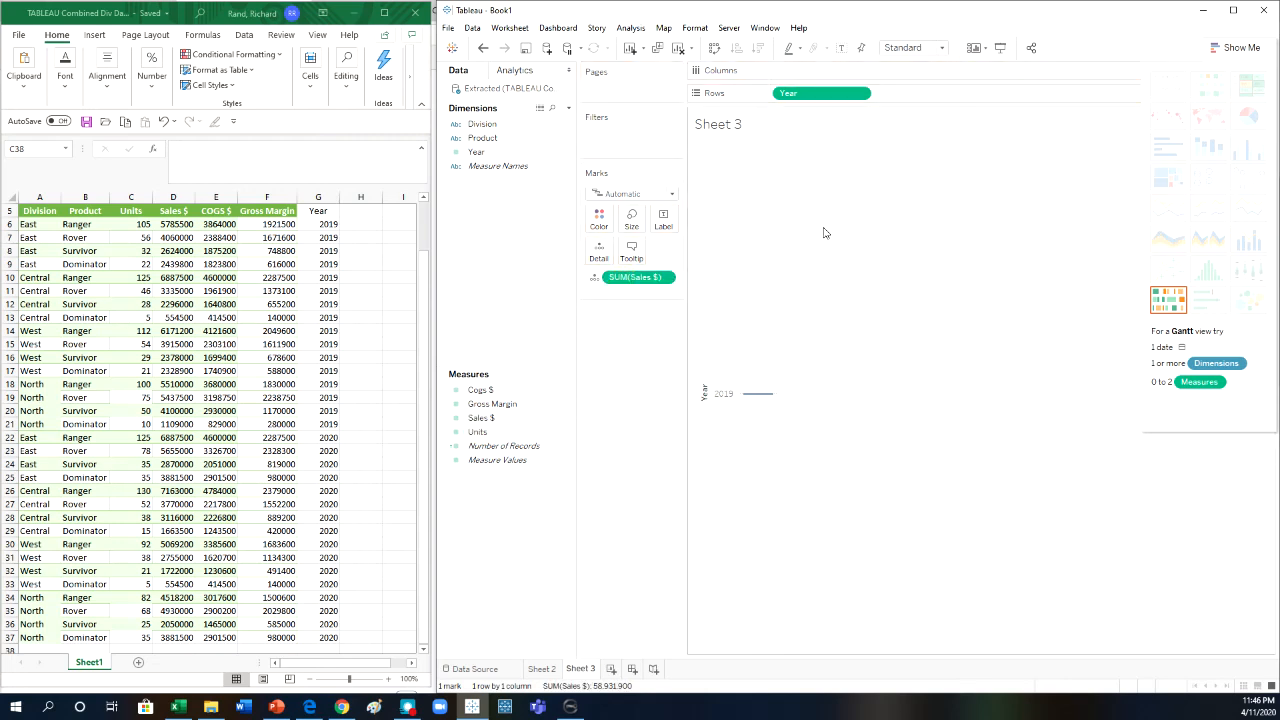
drag(636, 278, 665, 223)
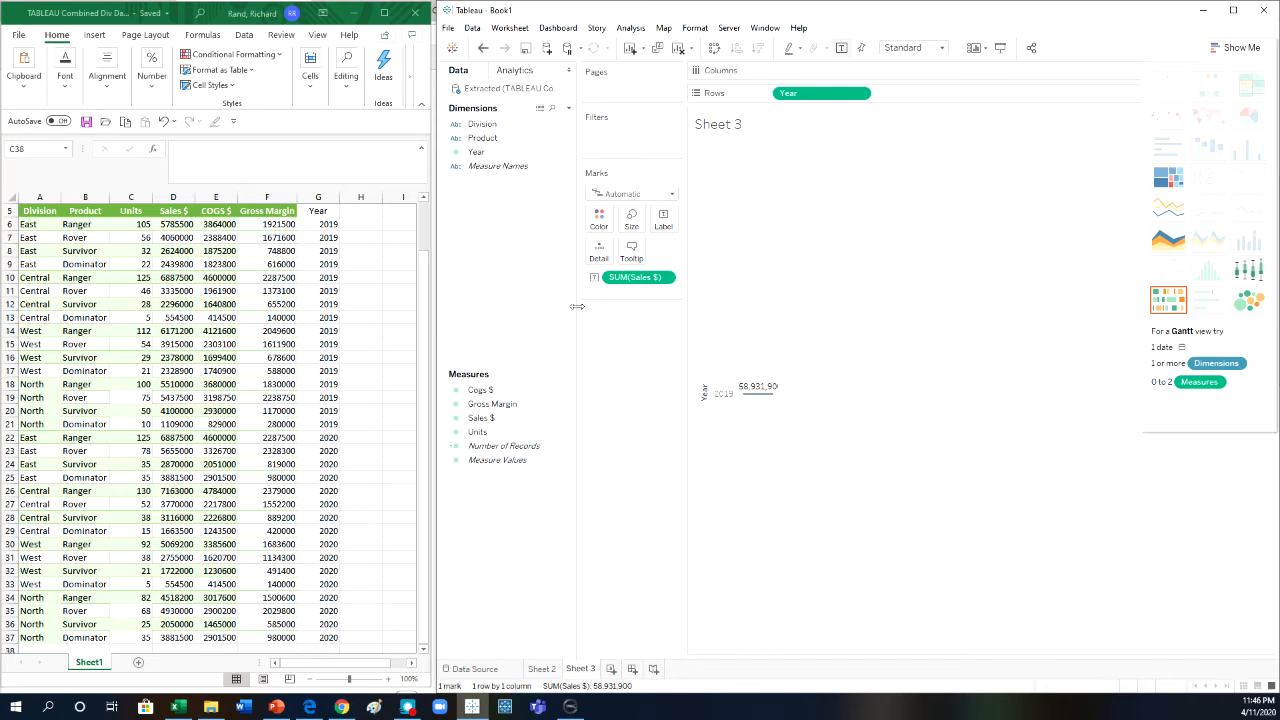
click(448, 28)
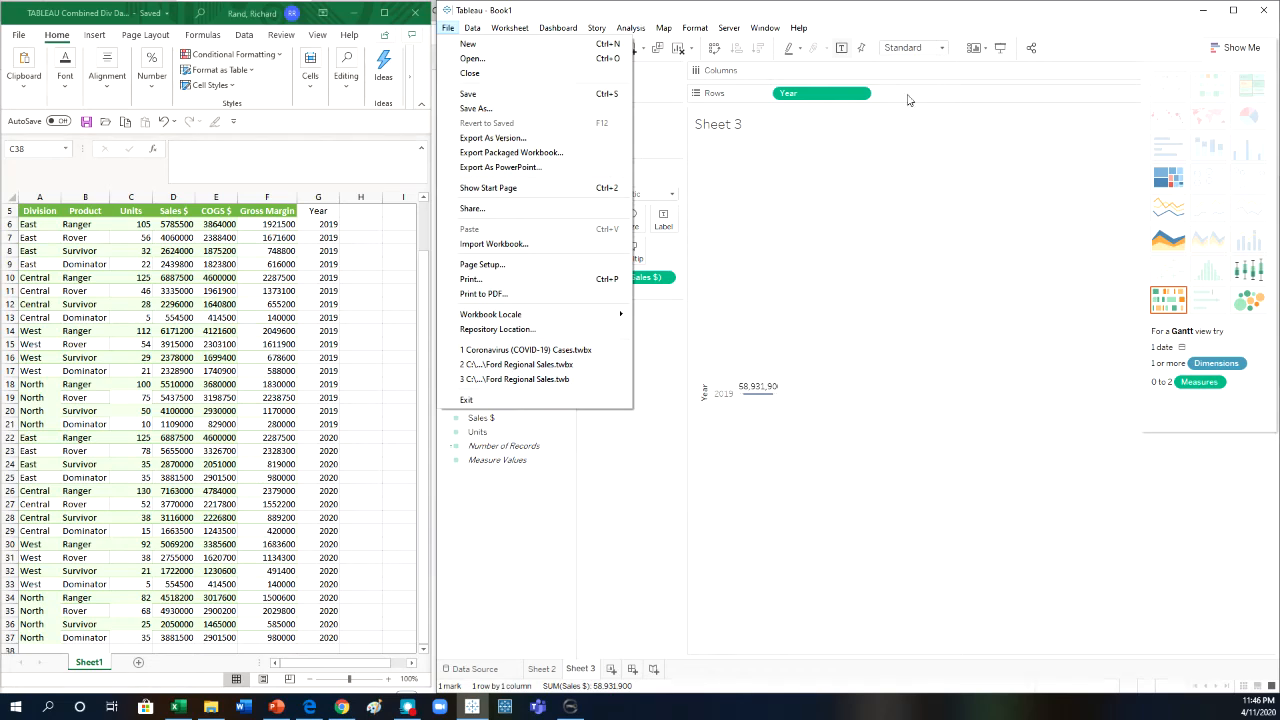
click(624, 450)
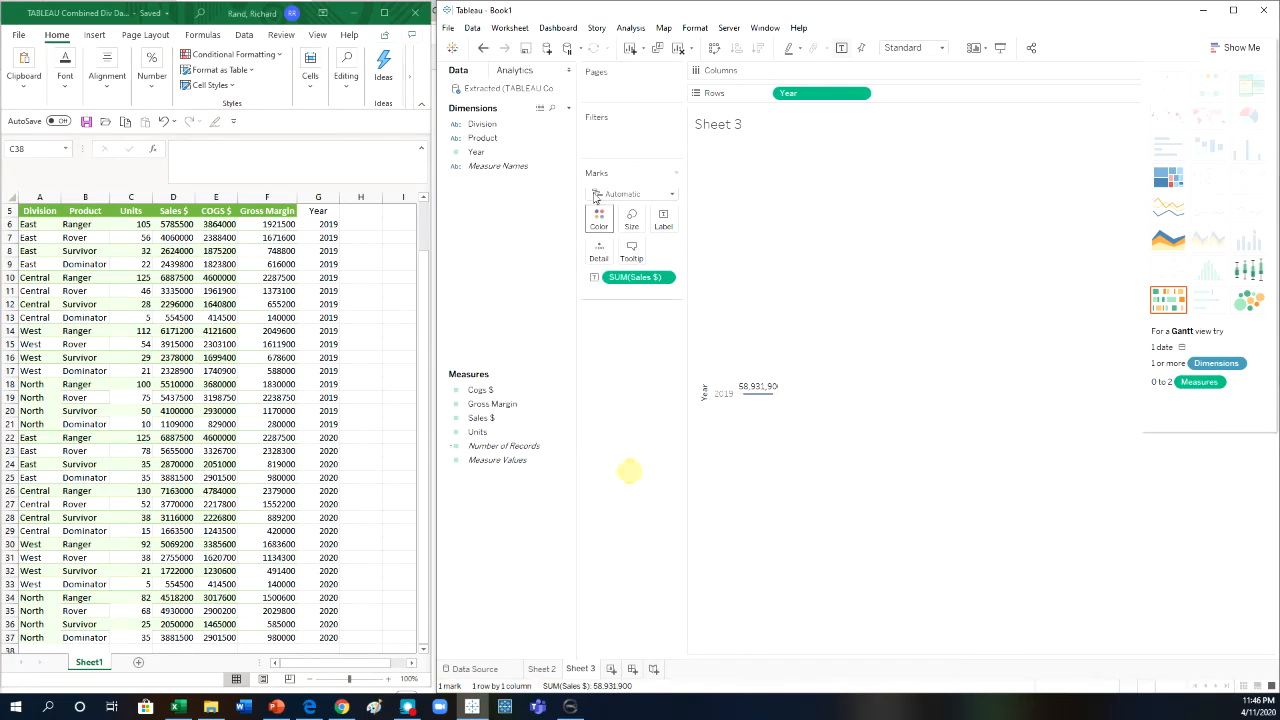
Close the Extracted (TABLEAU Combined Div Data) Extract data source, accepting the deletion of the sheets that use it.
right_click(545, 98)
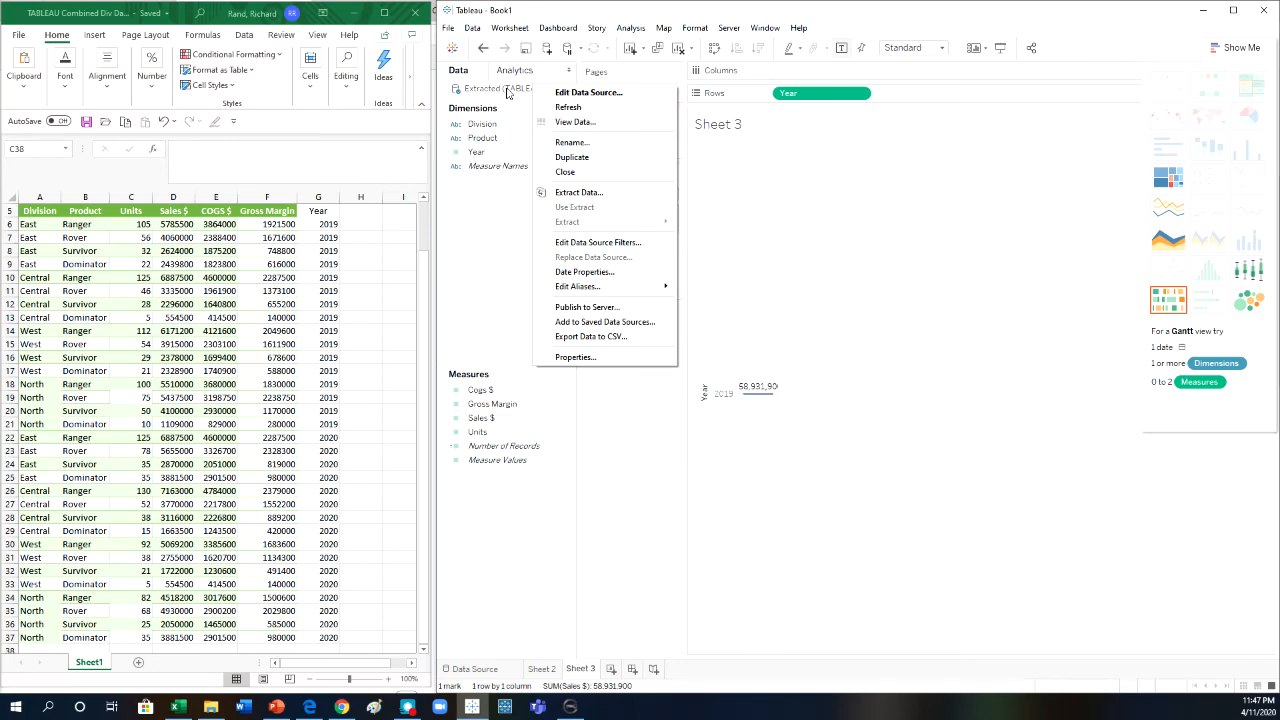
click(563, 182)
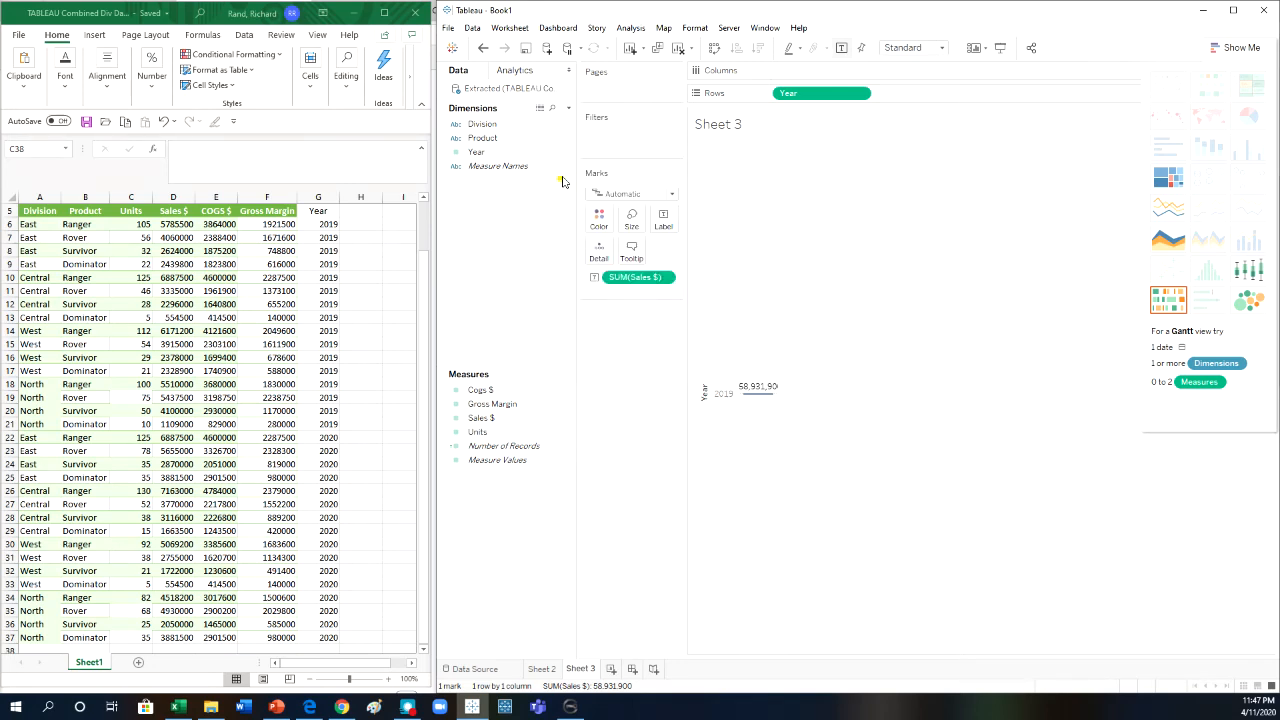
right_click(516, 89)
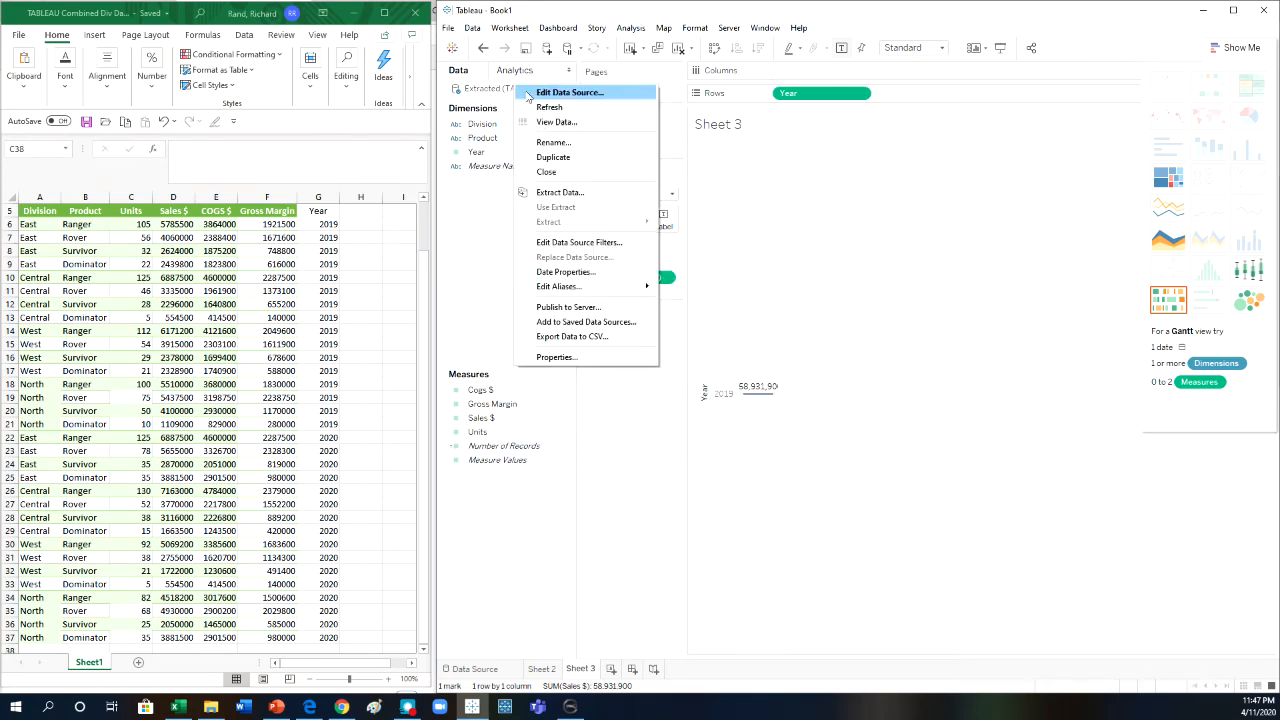
click(560, 180)
click(934, 389)
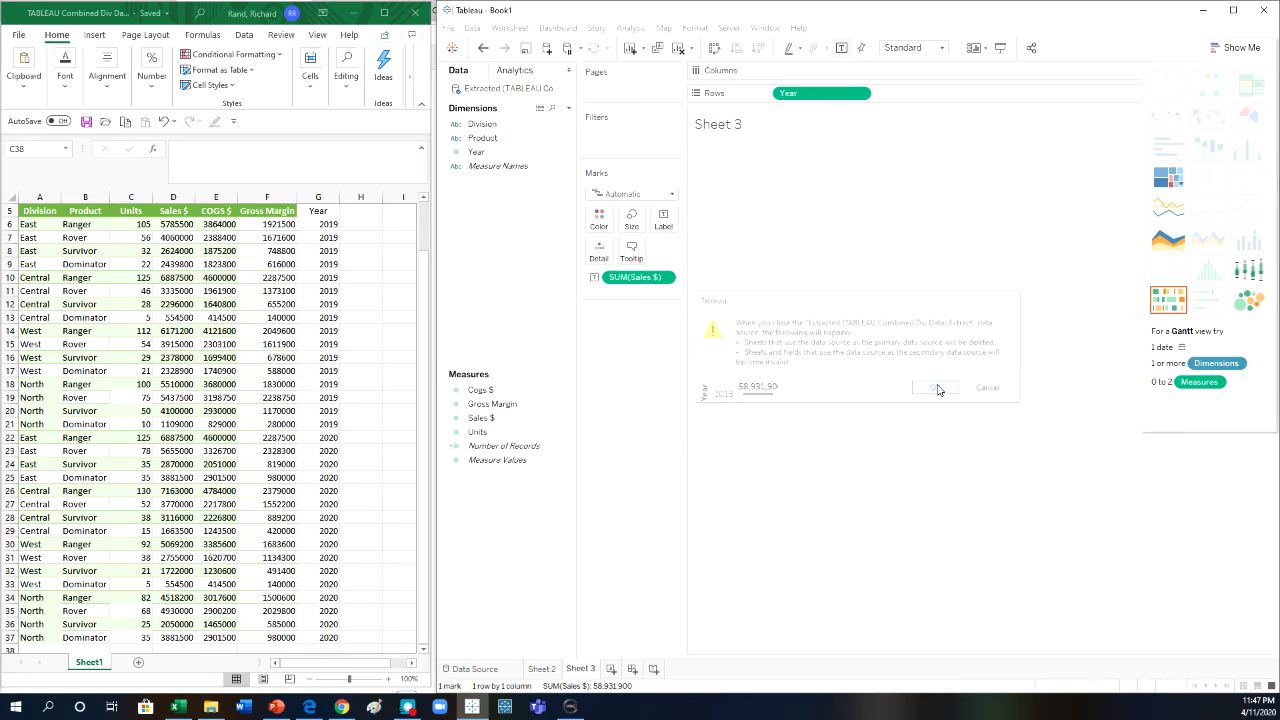
Connect to the TABLEAU Combined Div Data Excel workbook in the Data Sets folder and look through its rows.
click(515, 93)
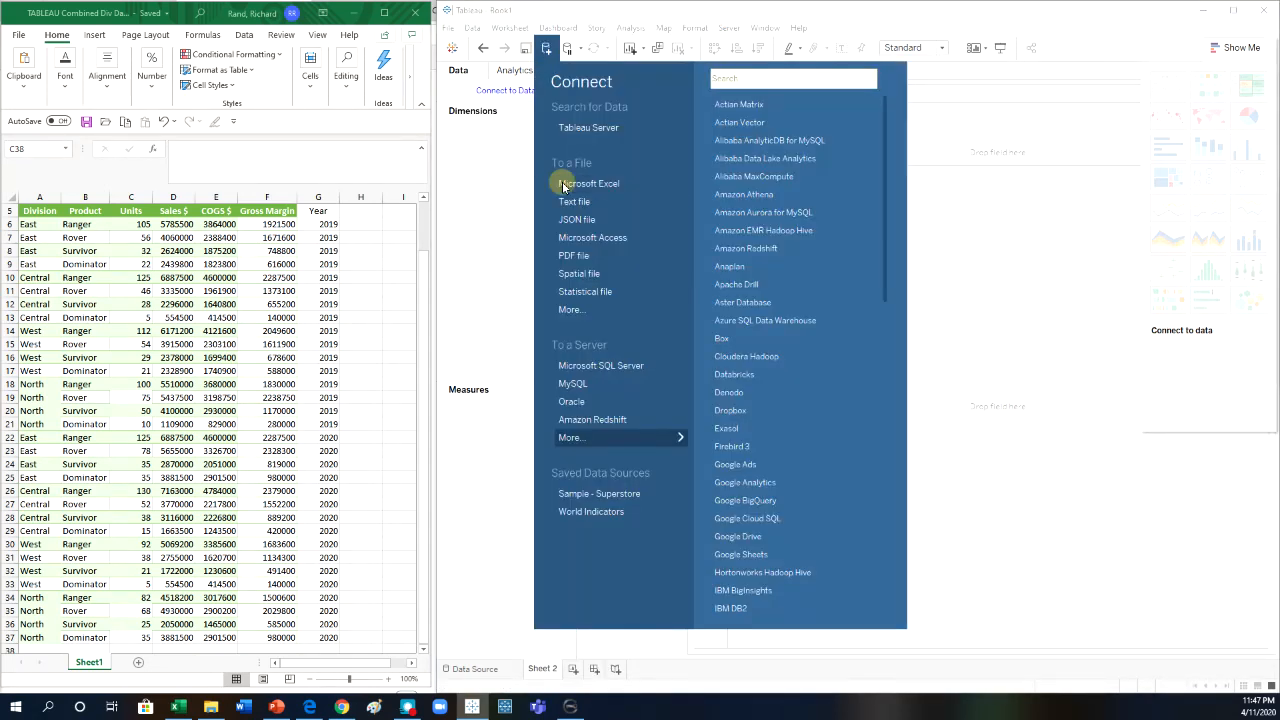
click(564, 183)
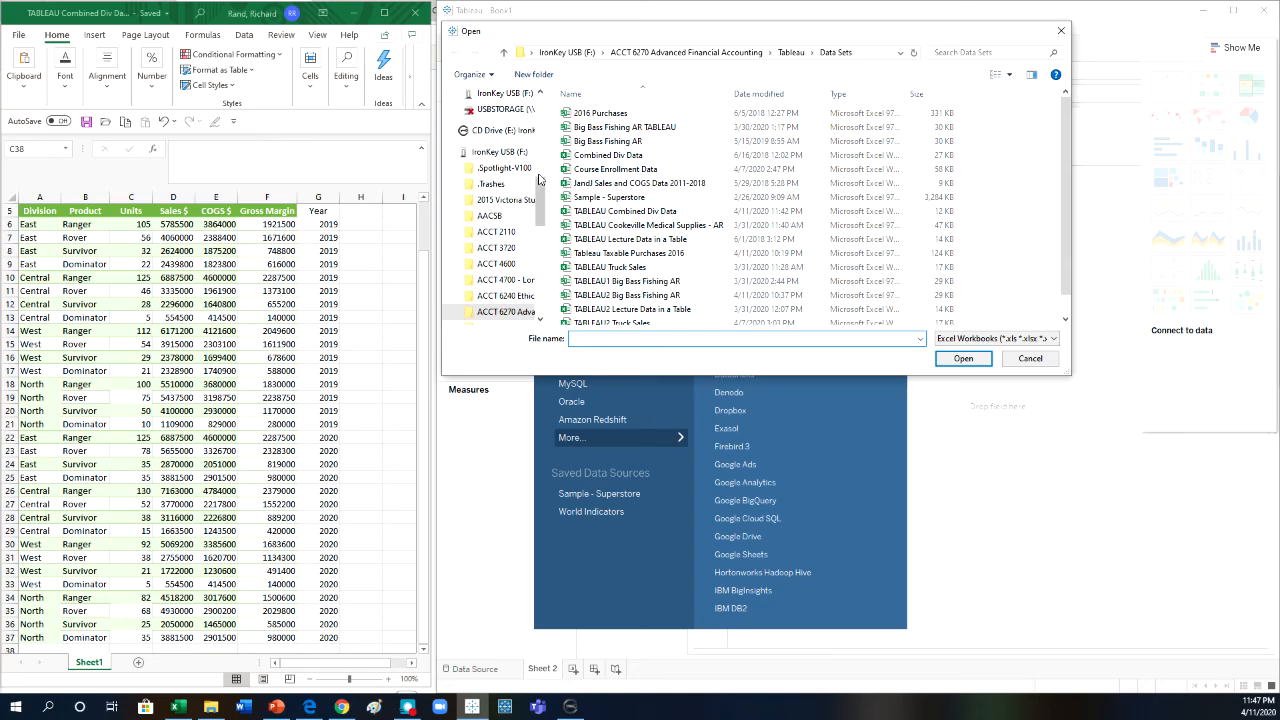
click(600, 211)
click(960, 358)
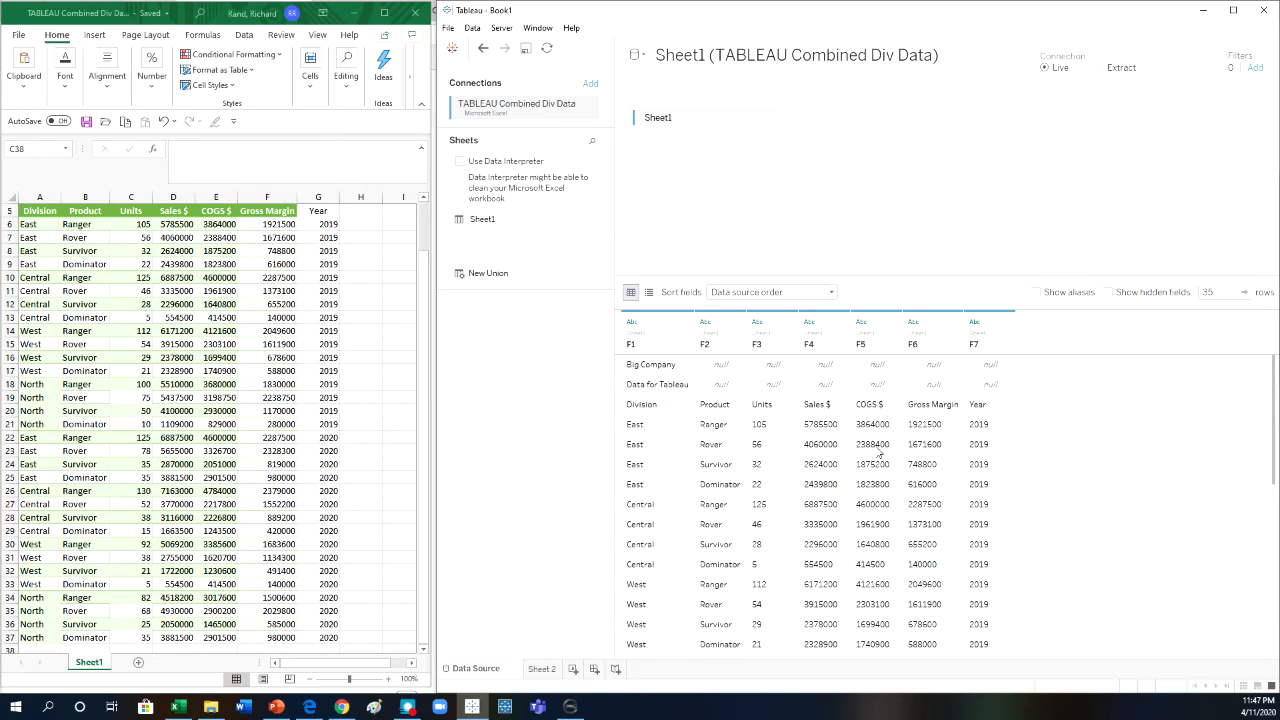
scroll(878, 453, down, 5)
scroll(875, 450, up, 5)
Add a worksheet, return to the data source, and clean the Sheet1 data with the Data Interpreter.
click(572, 669)
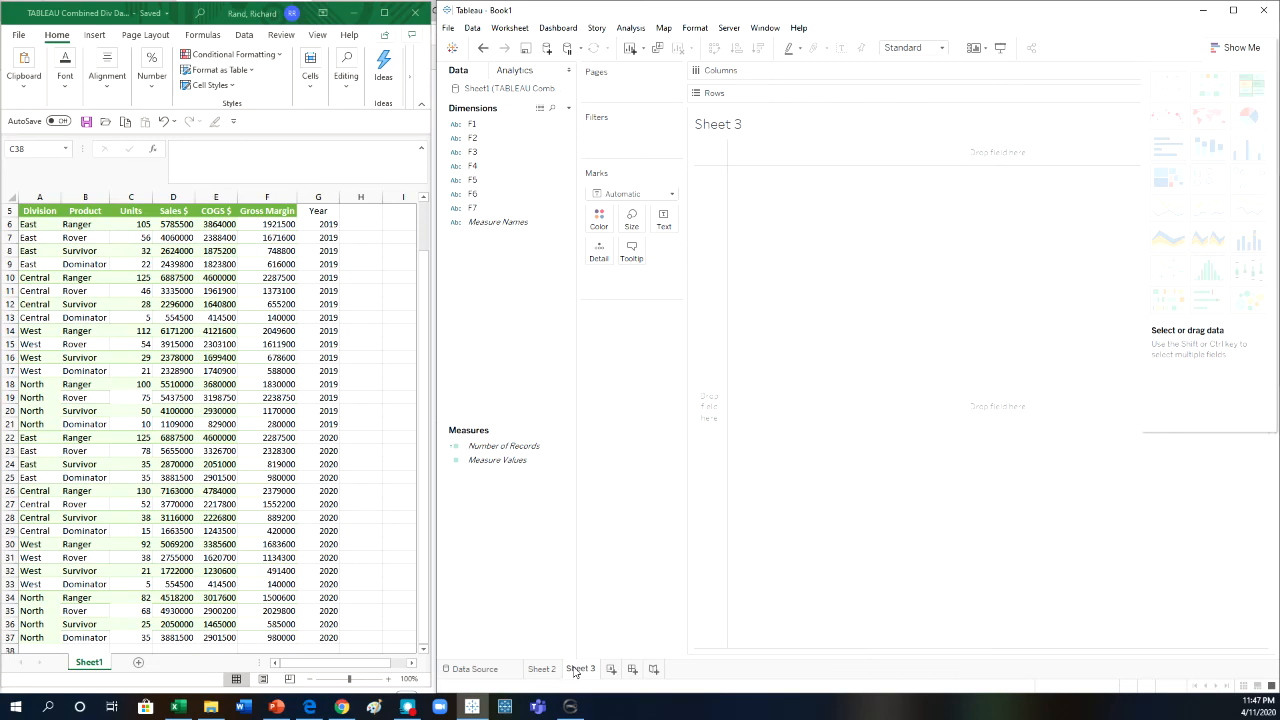
click(474, 669)
click(460, 162)
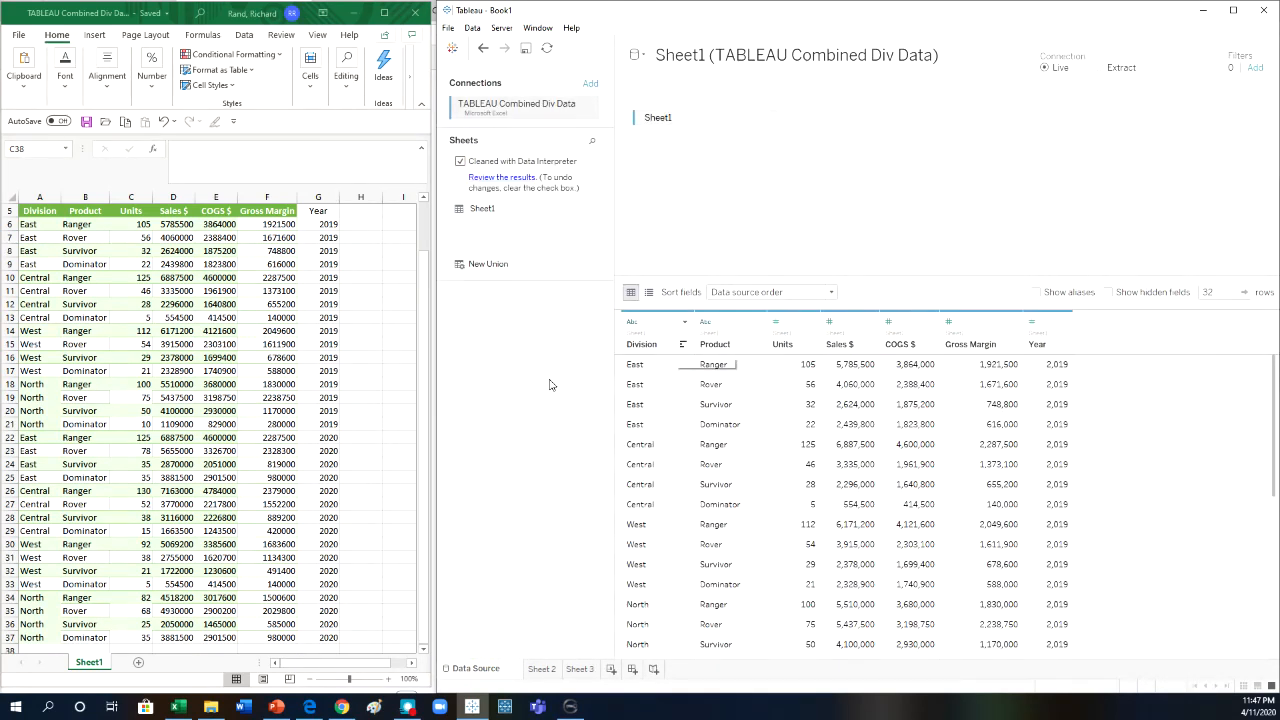
Build a bar chart on a new worksheet with Year as a dimension on columns and the sum of Sales $ on rows.
click(611, 669)
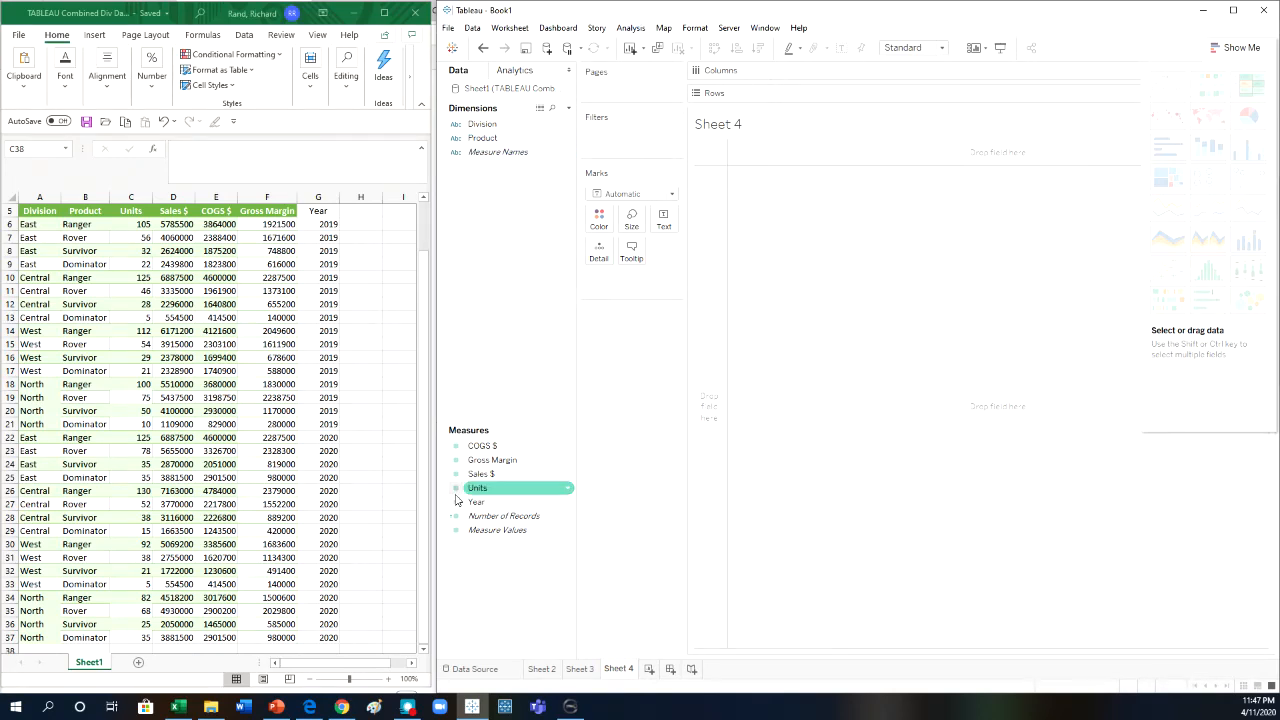
drag(475, 508, 811, 94)
drag(481, 474, 664, 222)
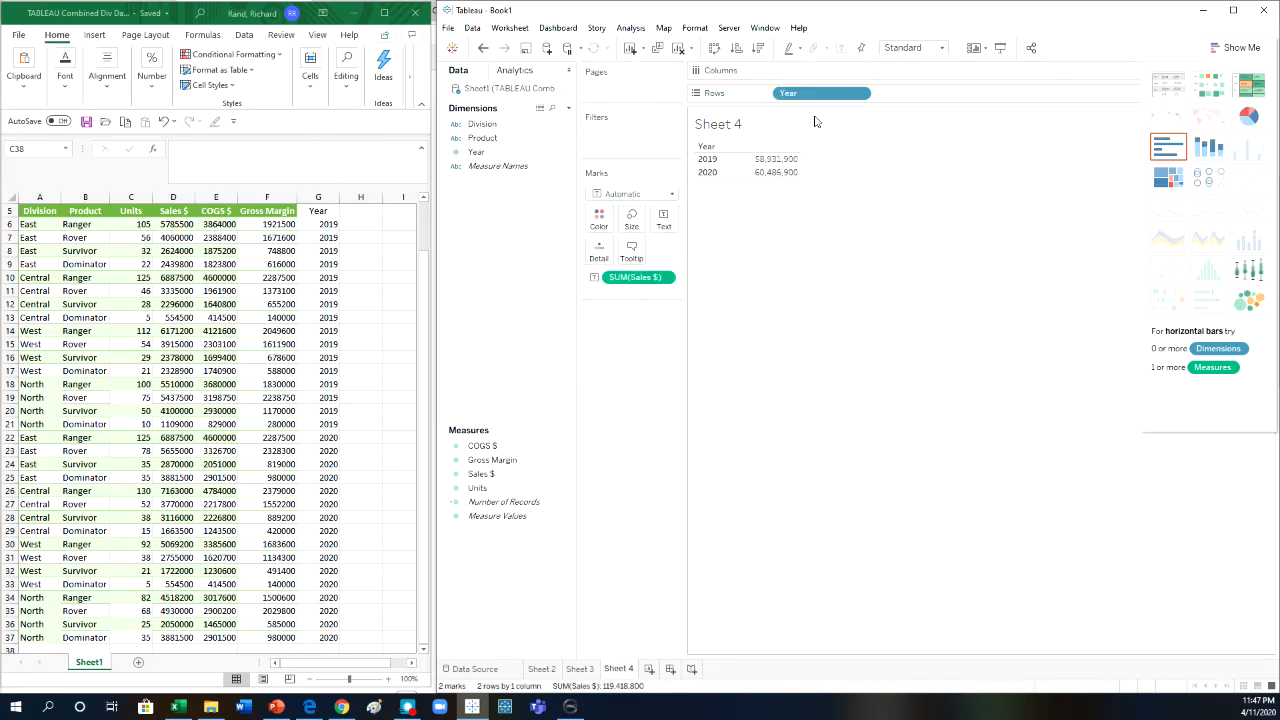
drag(816, 98, 818, 79)
drag(645, 280, 832, 96)
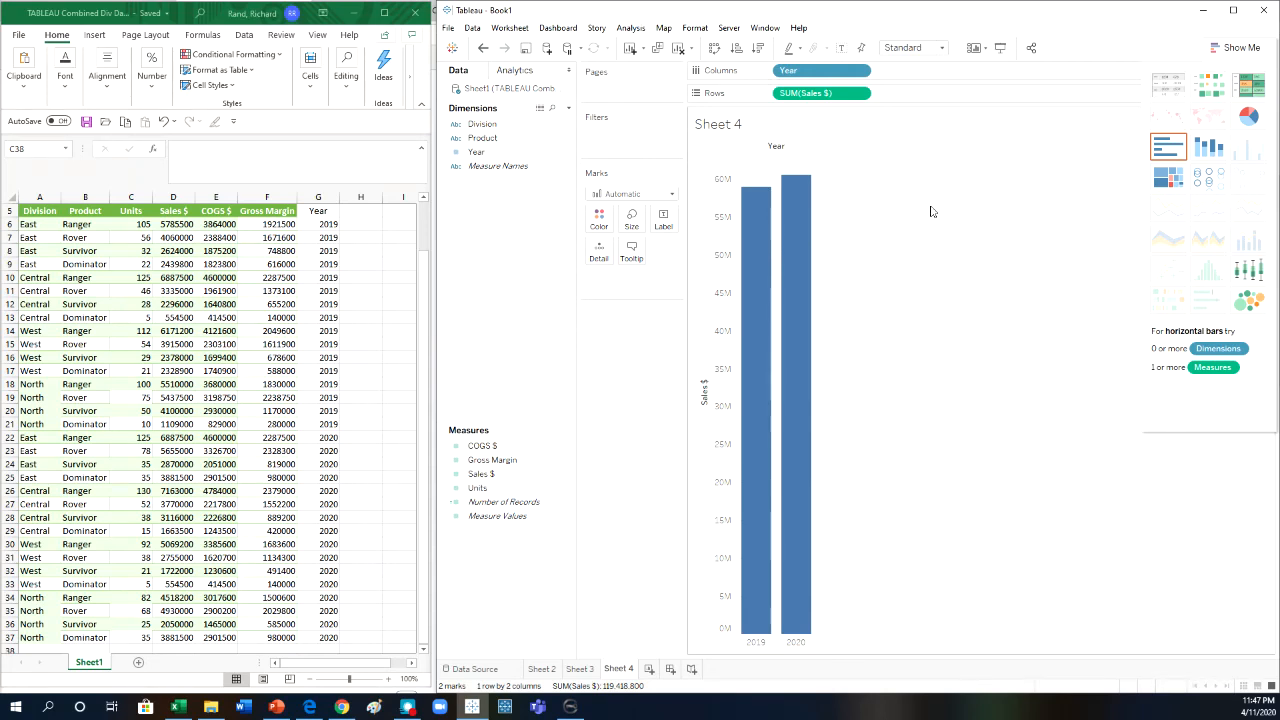
Replace Year with Product on the columns of the Sheet 4 bar chart.
drag(827, 72, 500, 204)
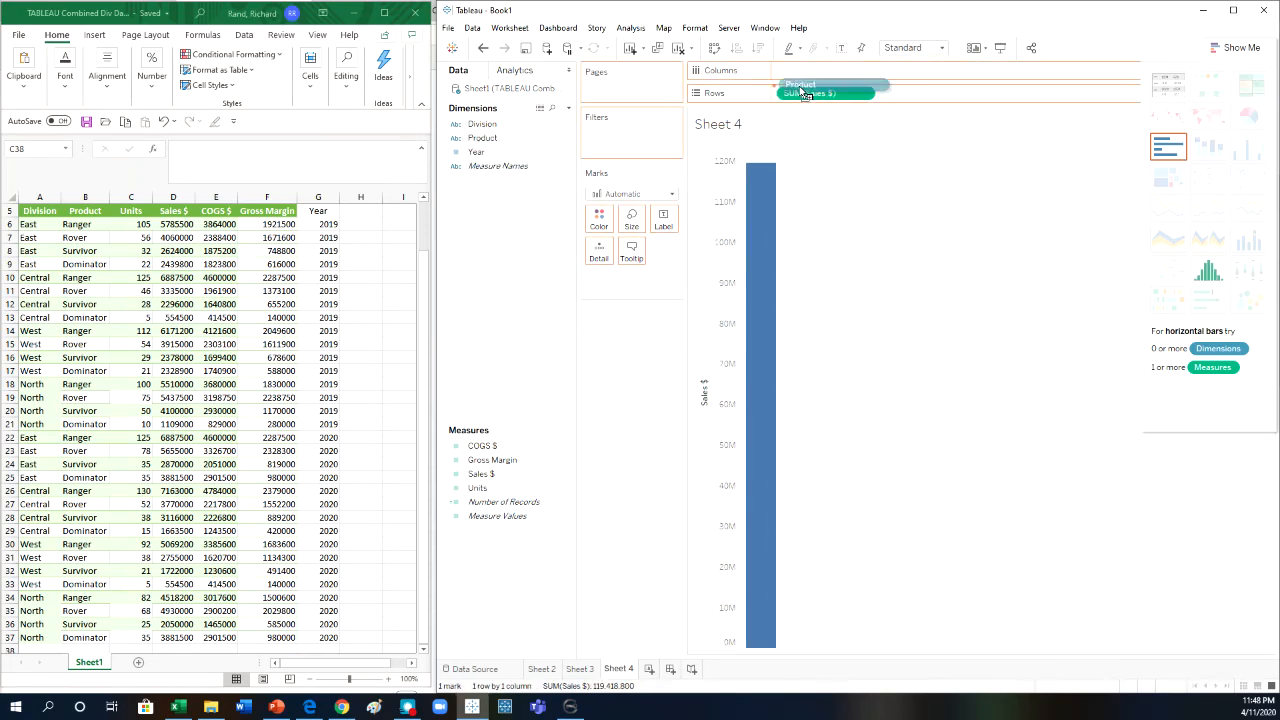
drag(520, 137, 811, 71)
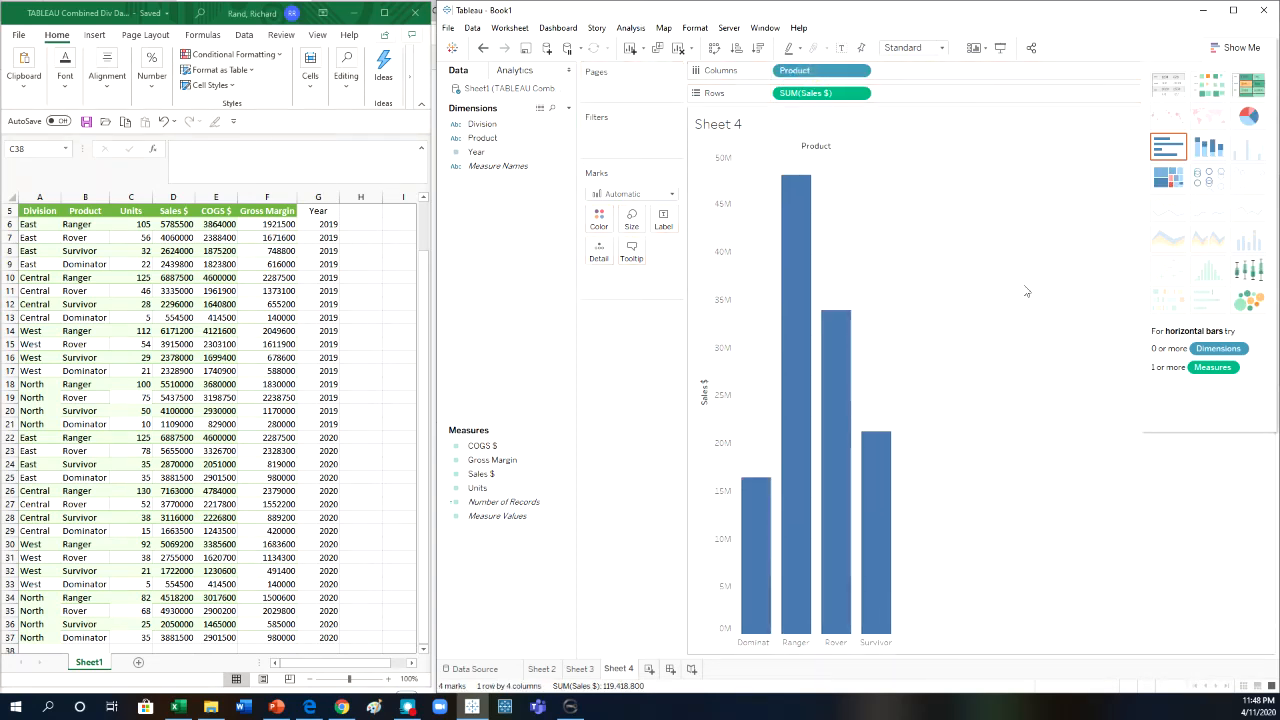
mouse_move(810, 320)
Save the workbook in the Tableau folder as extracted 2, using the Tableau Packaged Workbook (*.twbx) type.
click(448, 27)
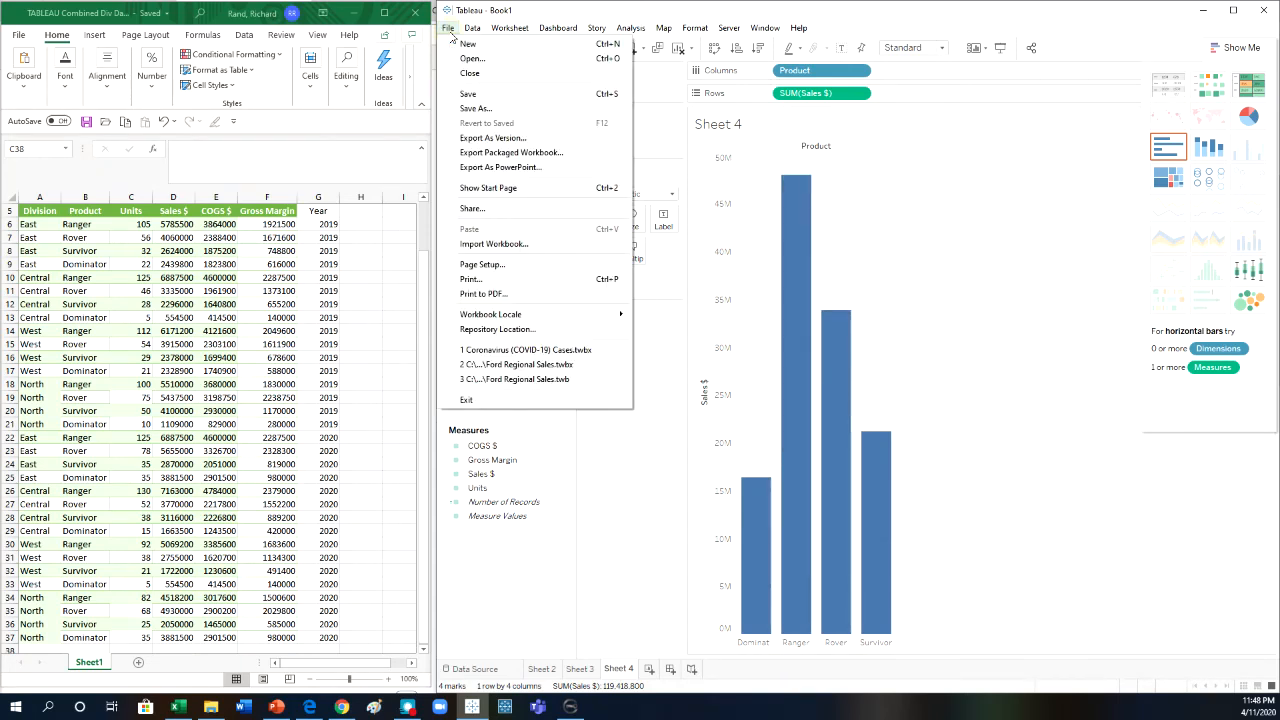
click(477, 108)
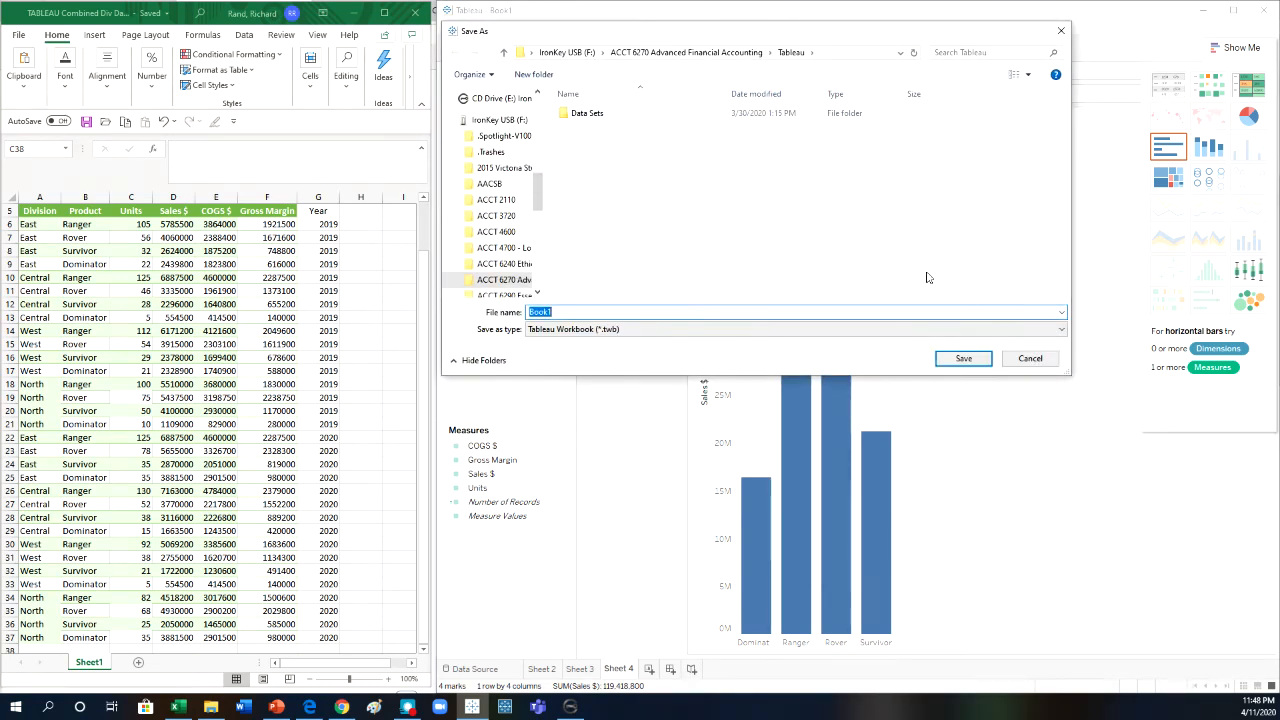
click(1063, 330)
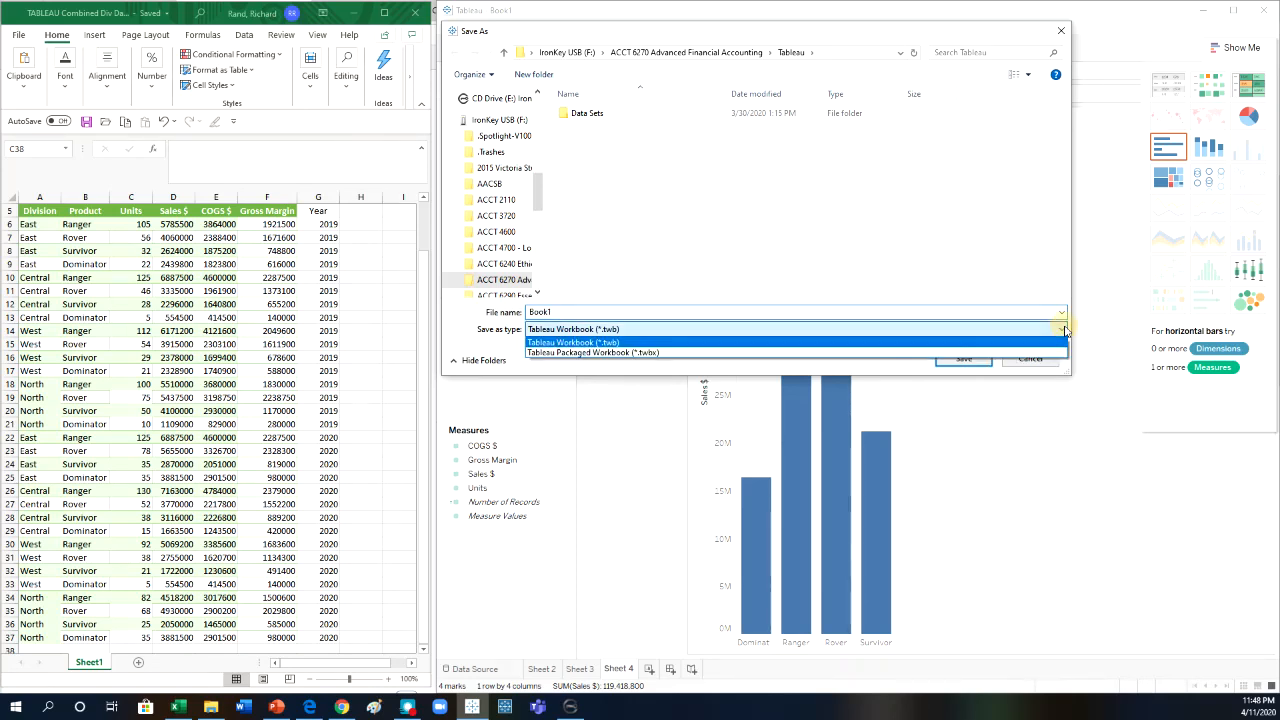
click(1066, 343)
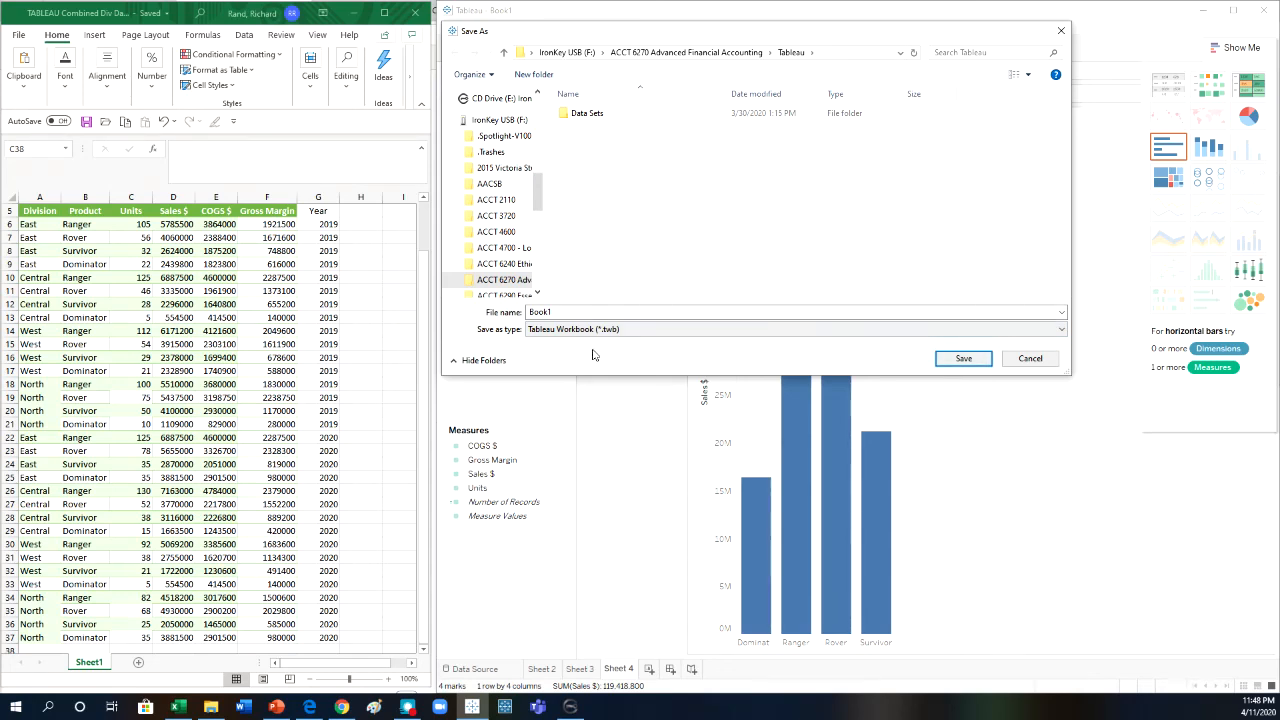
drag(556, 312, 503, 318)
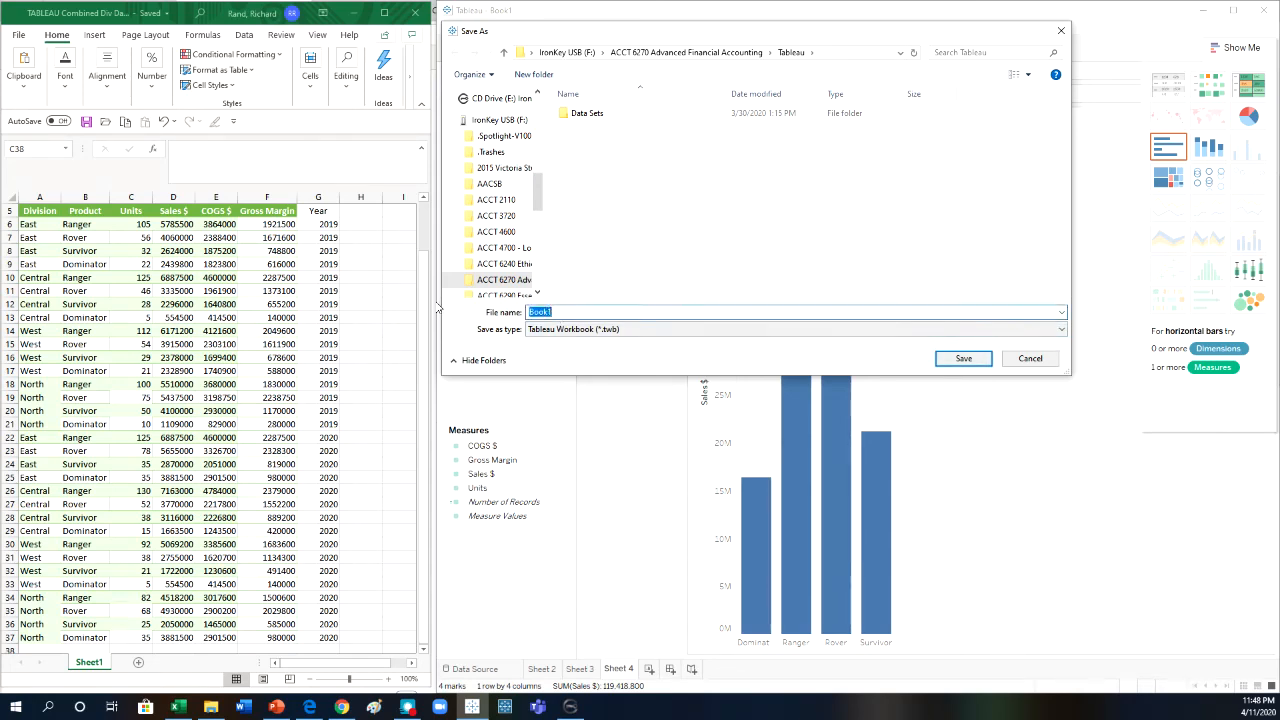
text(ext)
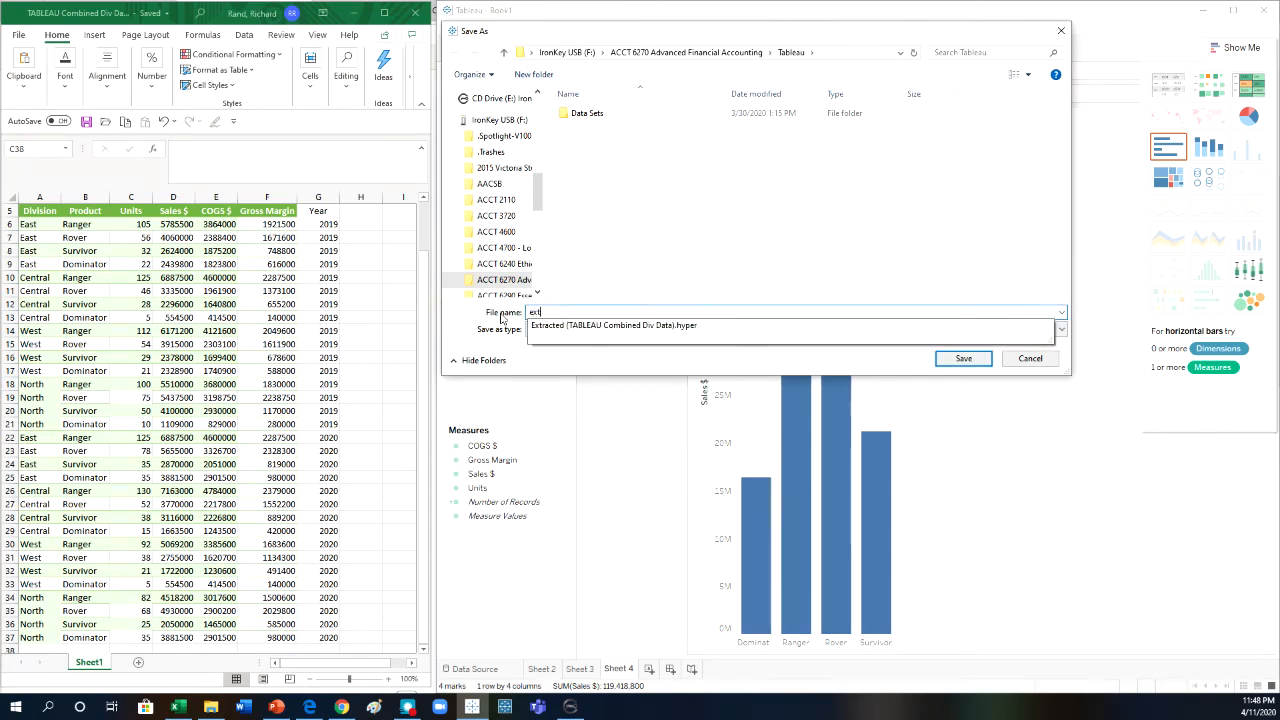
text(reacted)
key(BackSpace)
key(BackSpace)
key(BackSpace)
text(racted 2)
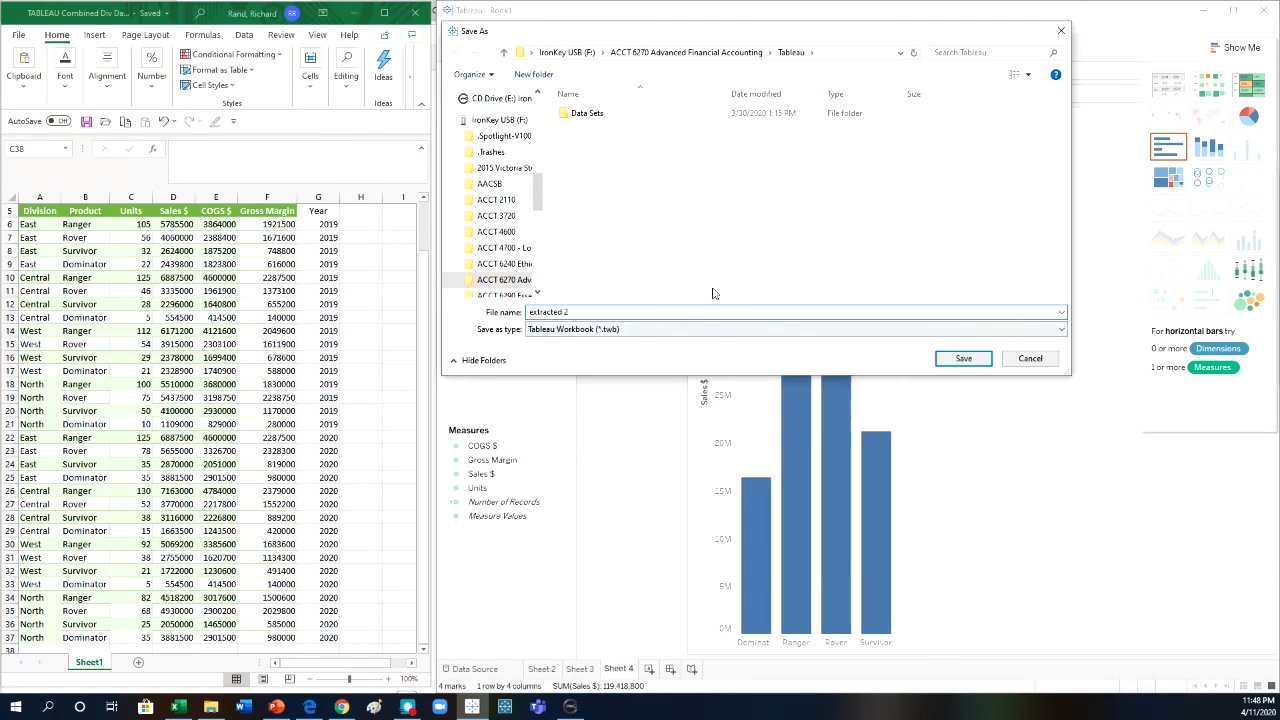
click(645, 333)
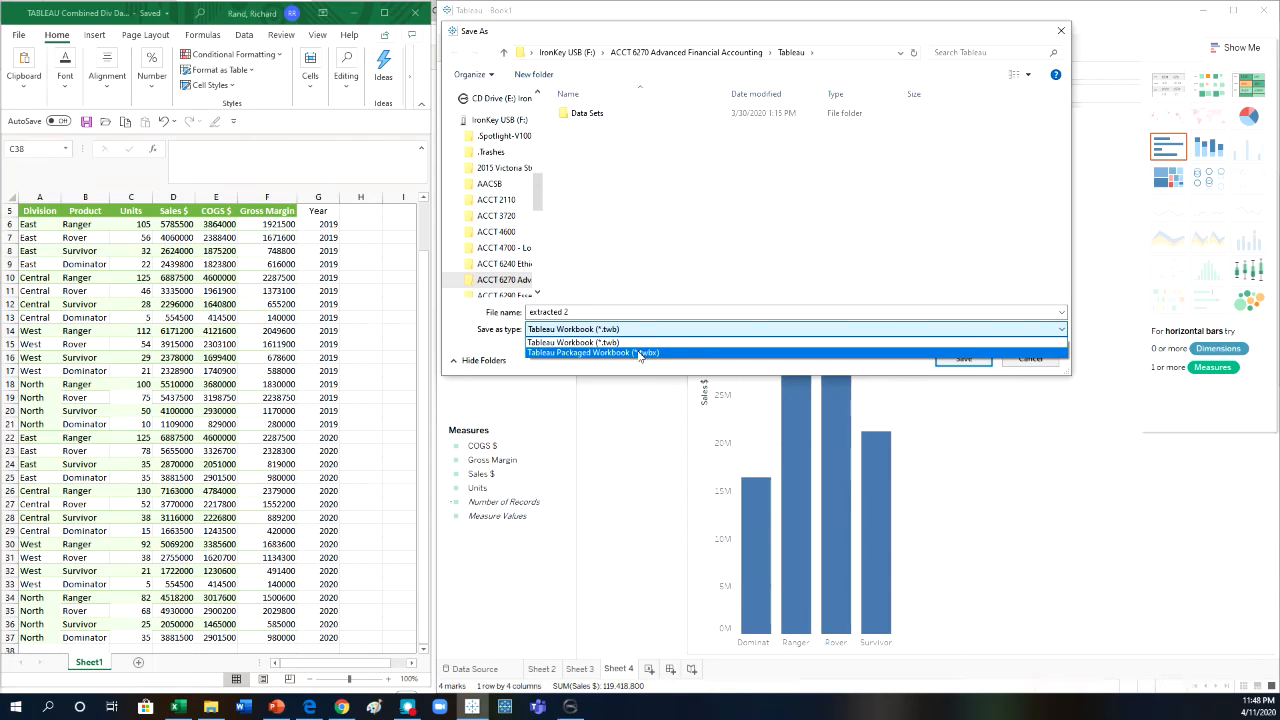
click(638, 354)
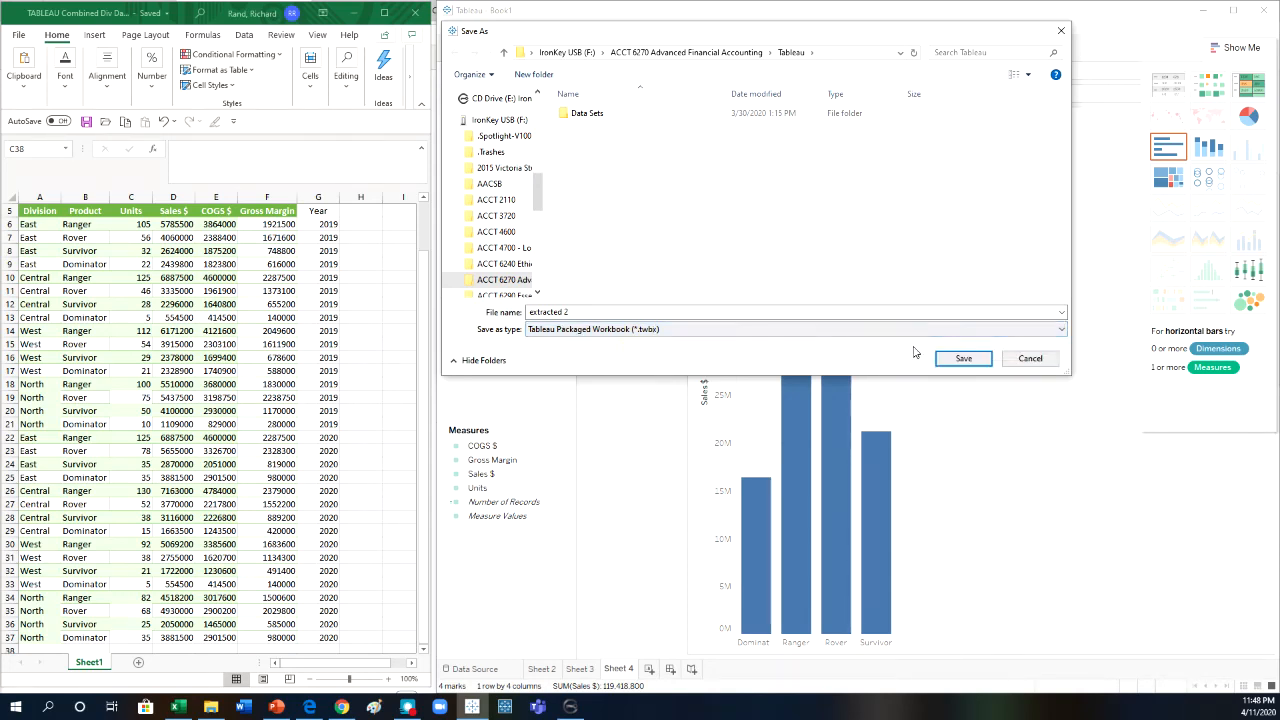
click(963, 359)
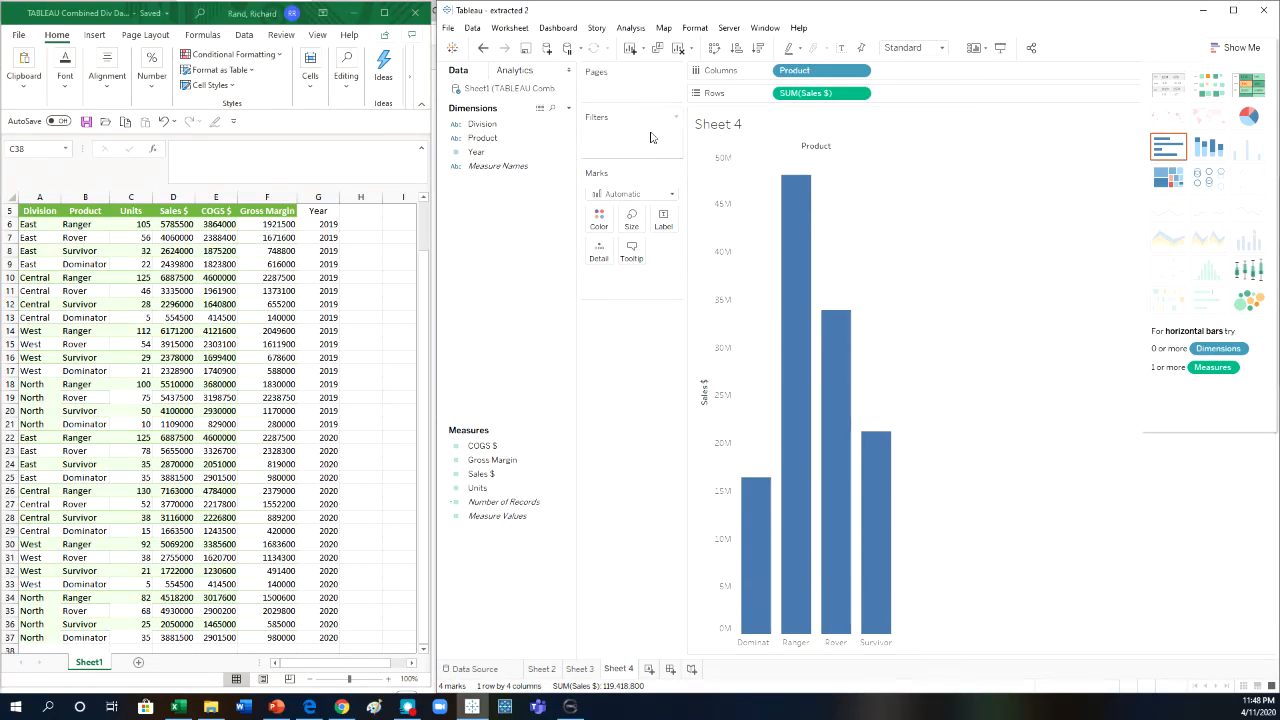
Close the Sheet1 (TABLEAU Combined Div Data) data source and accept the deletion of the sheets that use it.
right_click(507, 93)
click(550, 178)
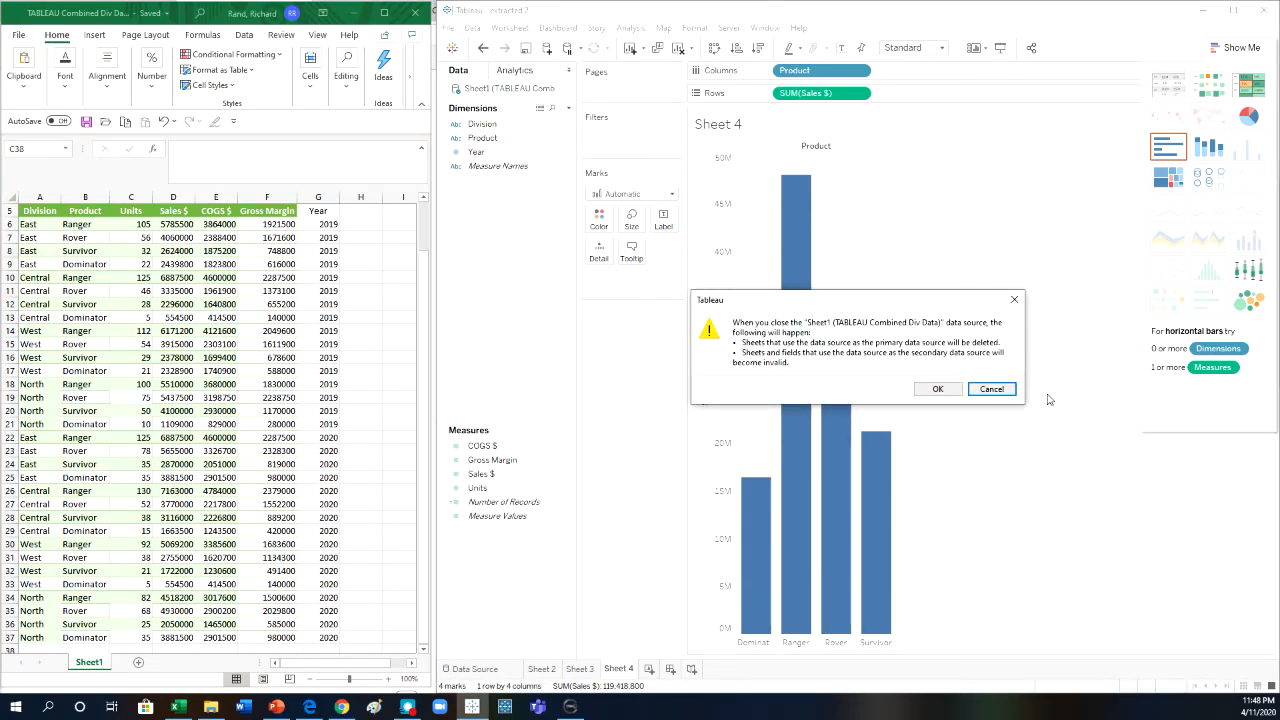
click(938, 388)
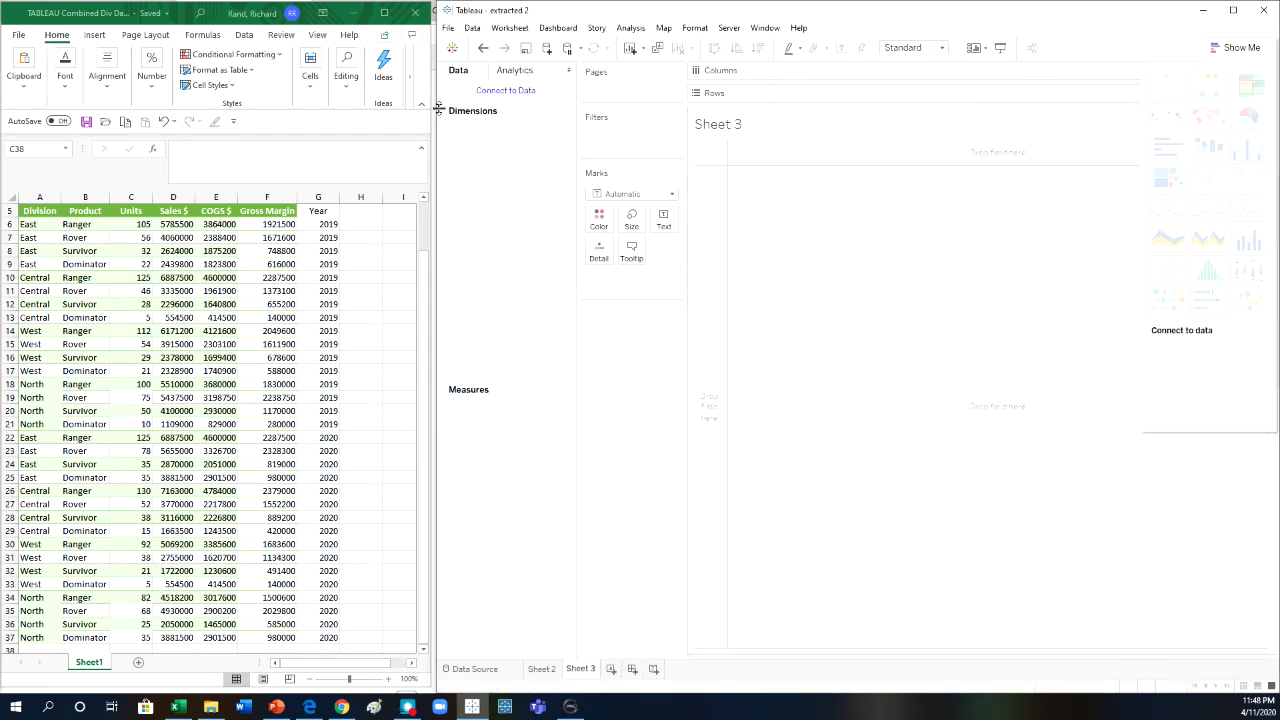
Open the saved packaged workbook extracted 2.twbx from the Tableau folder.
click(447, 28)
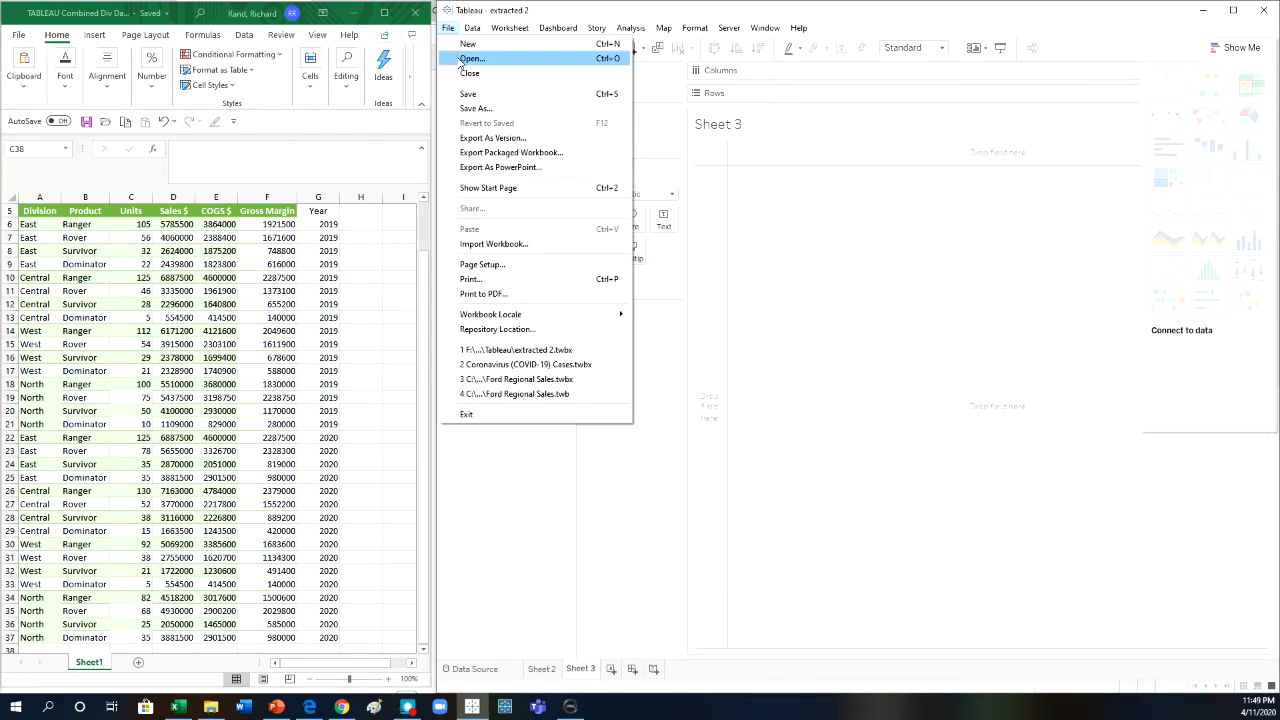
click(461, 58)
click(592, 156)
click(962, 358)
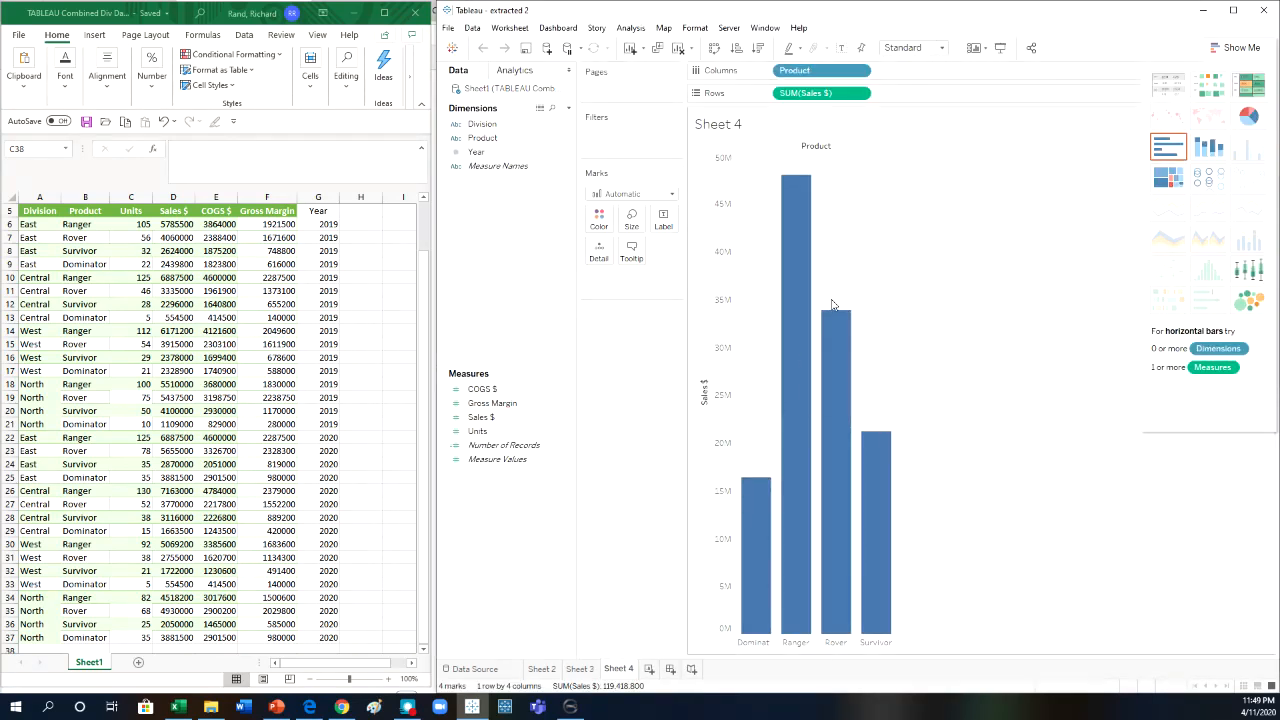
Add Year after Product on the columns of the Sheet 4 bar chart and color the bars by Year.
drag(477, 152, 905, 72)
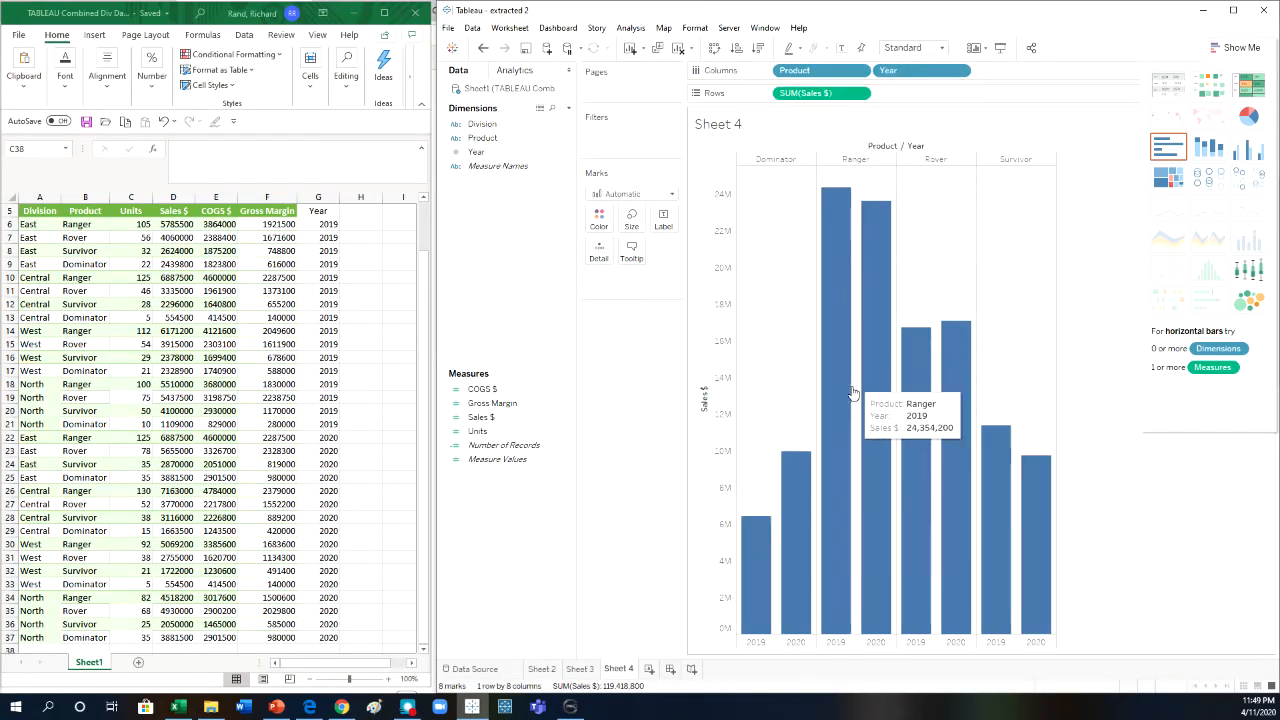
click(480, 152)
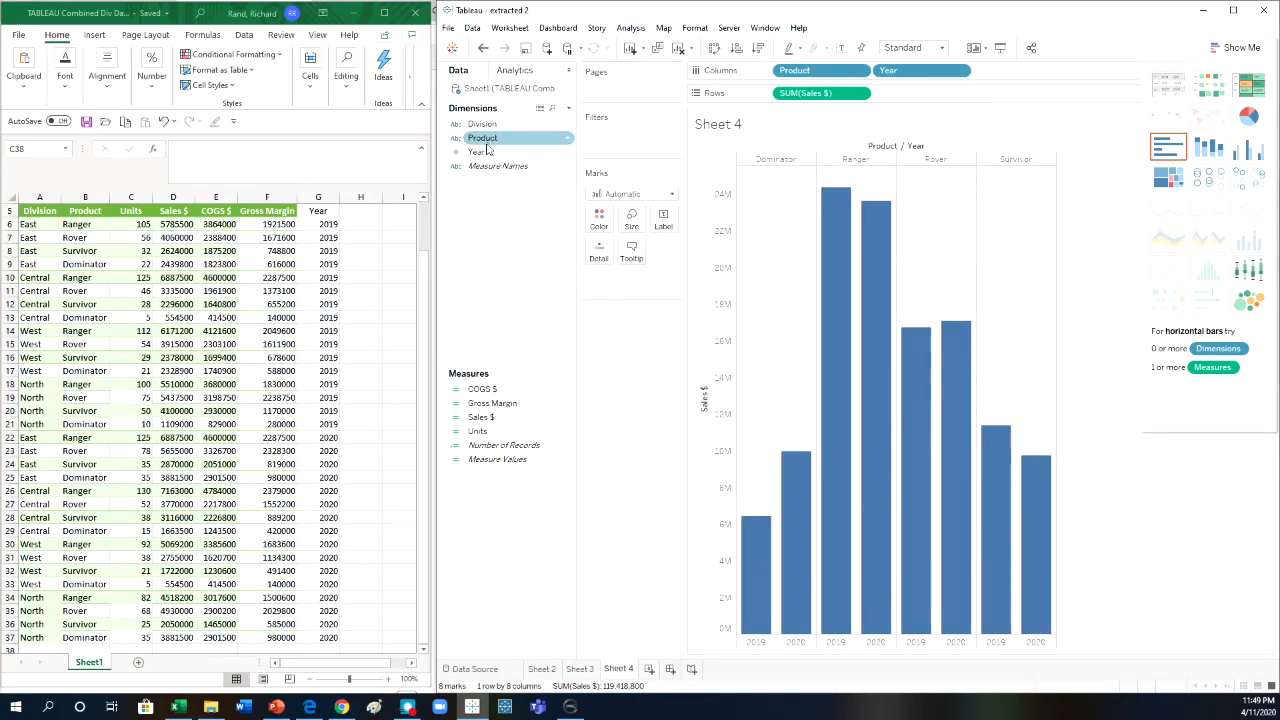
drag(481, 154, 566, 186)
drag(598, 217, 599, 220)
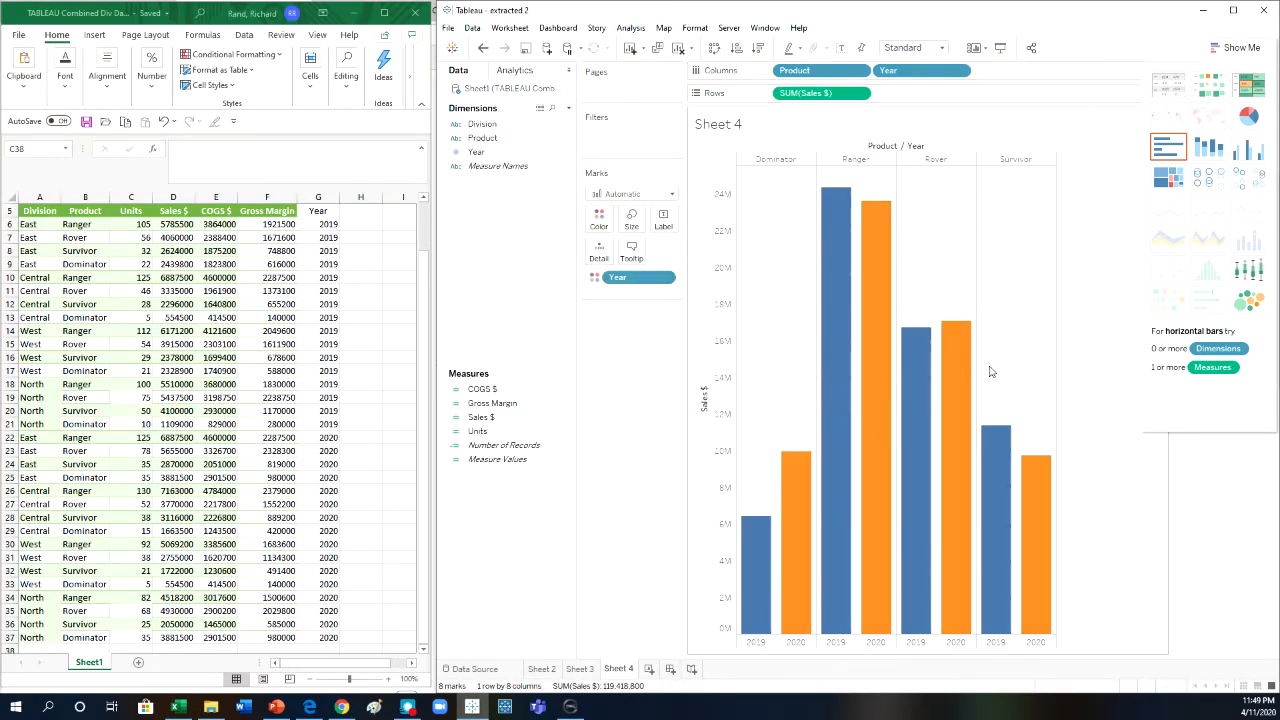
mouse_move(849, 392)
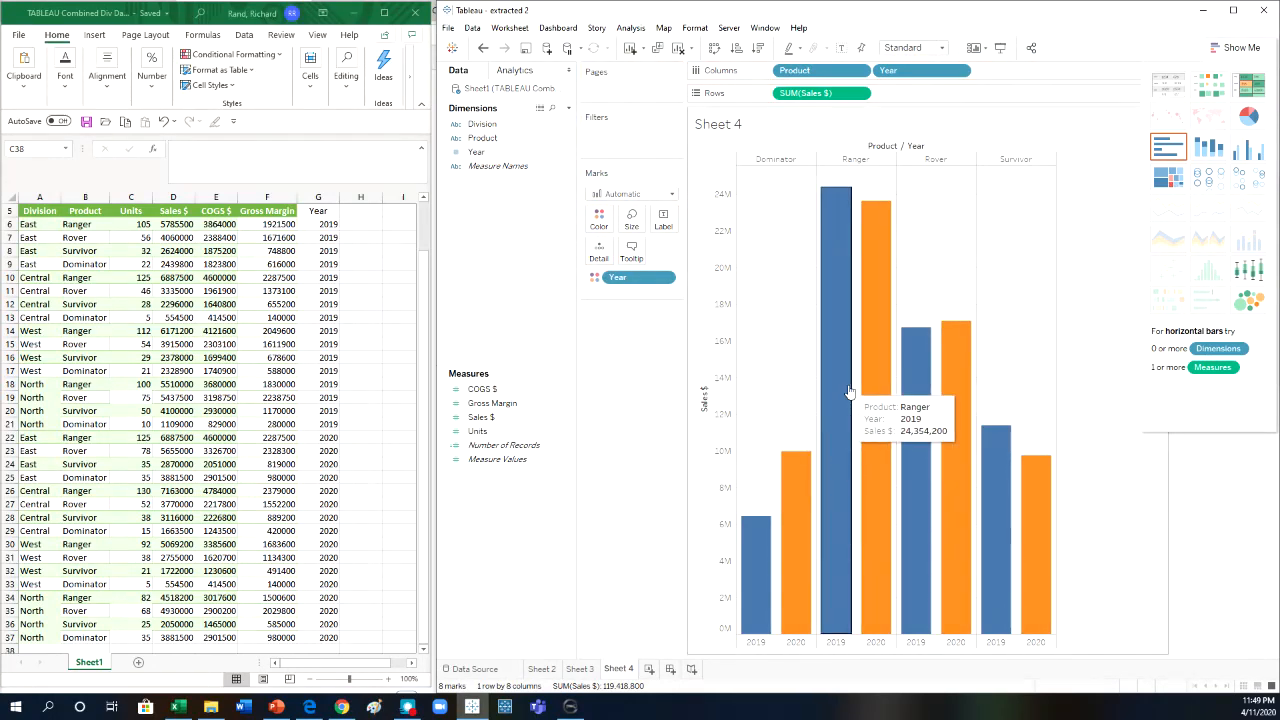